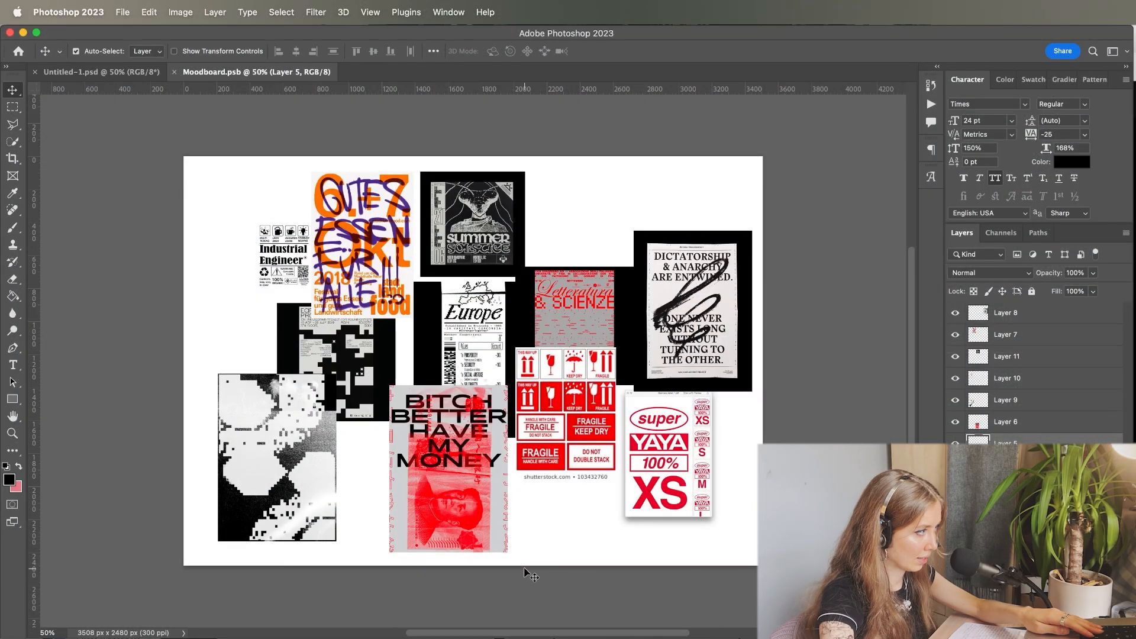
- Examine the reference posters on the moodboard, especially the Europe receipt design's typography and framed labels
{"action": "key", "text": "super+equal"}
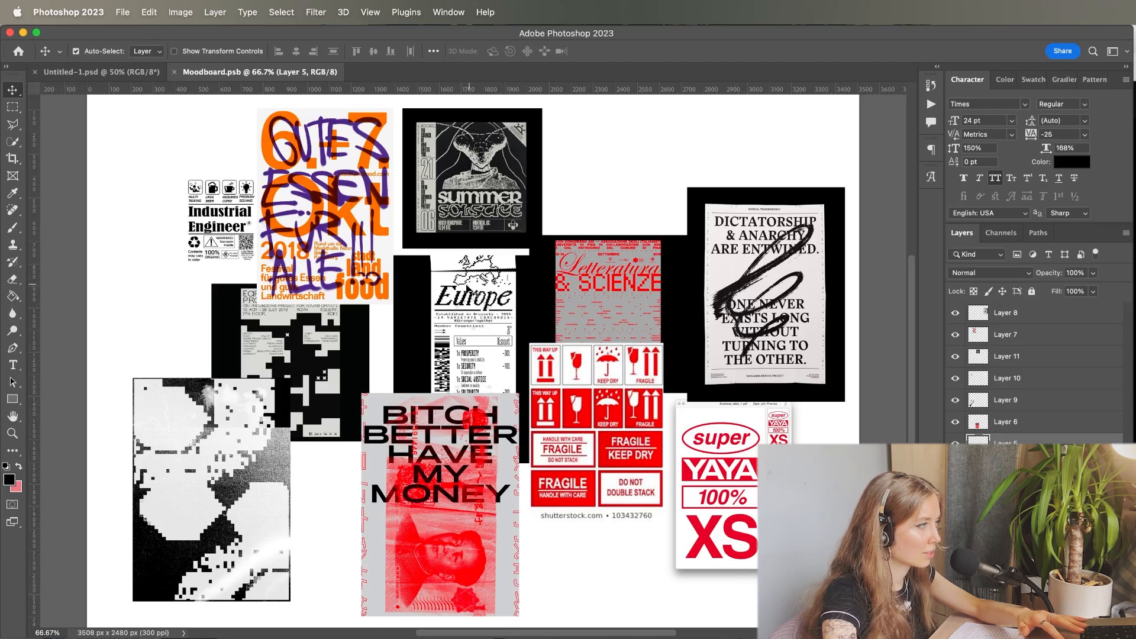
{"action": "scroll", "coordinate": [482, 303], "scroll_direction": "up", "scroll_amount": 1}
{"action": "scroll", "coordinate": [476, 303], "scroll_direction": "up", "scroll_amount": 10}
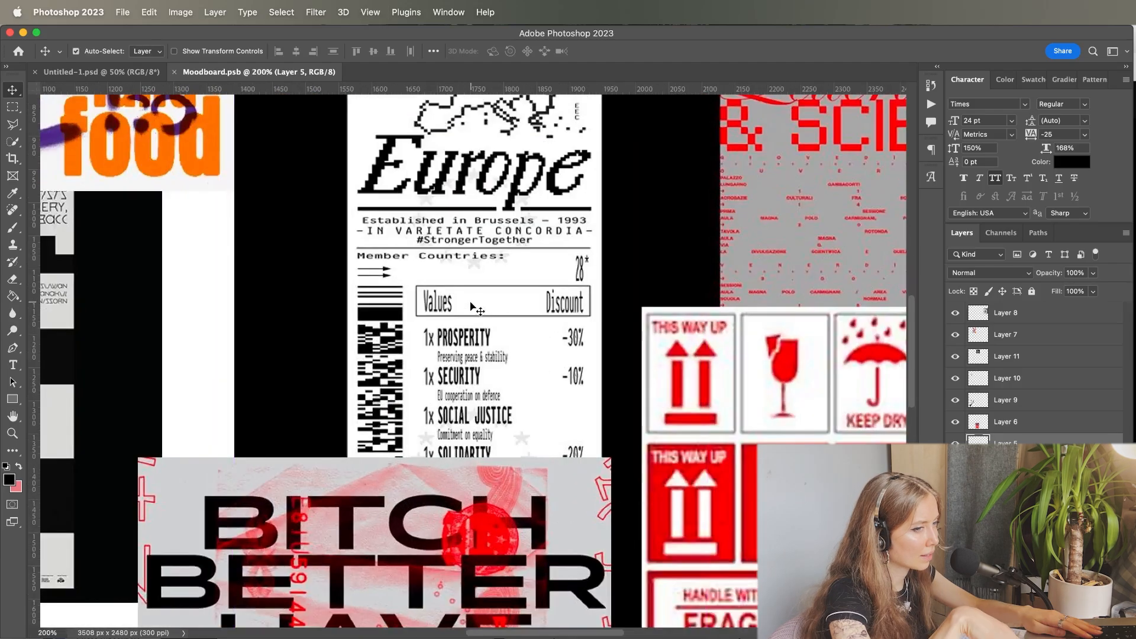
{"action": "key", "text": "cmd+0"}
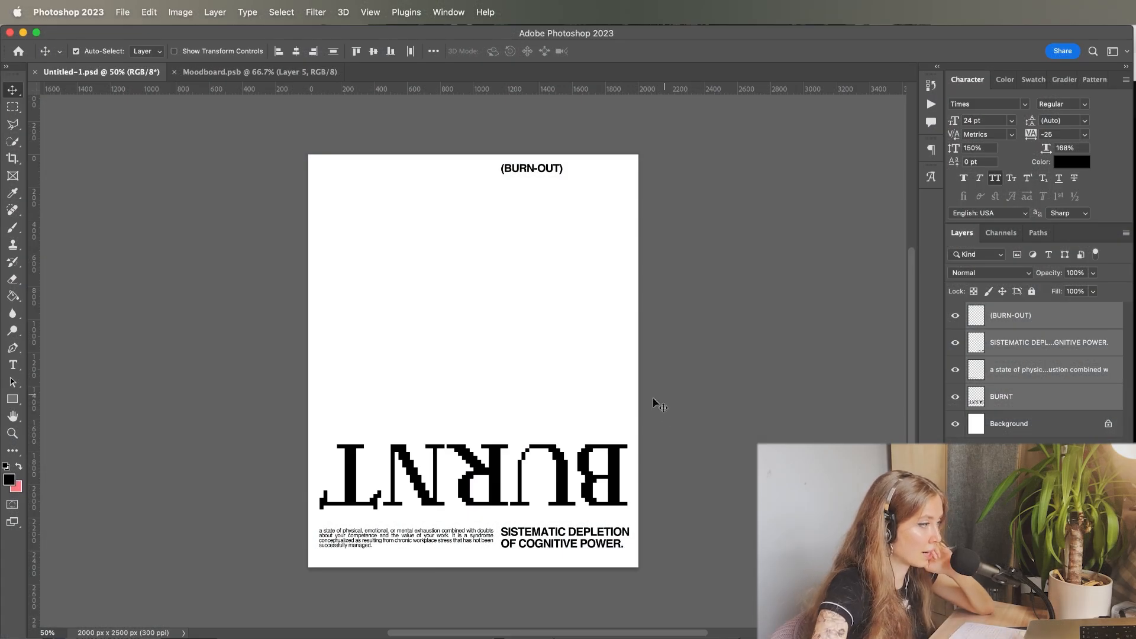
- Make a rectangular selection around the SISTEMATIC DEPLETION OF COGNITIVE POWER text on the poster
{"action": "left_click", "coordinate": [484, 545]}
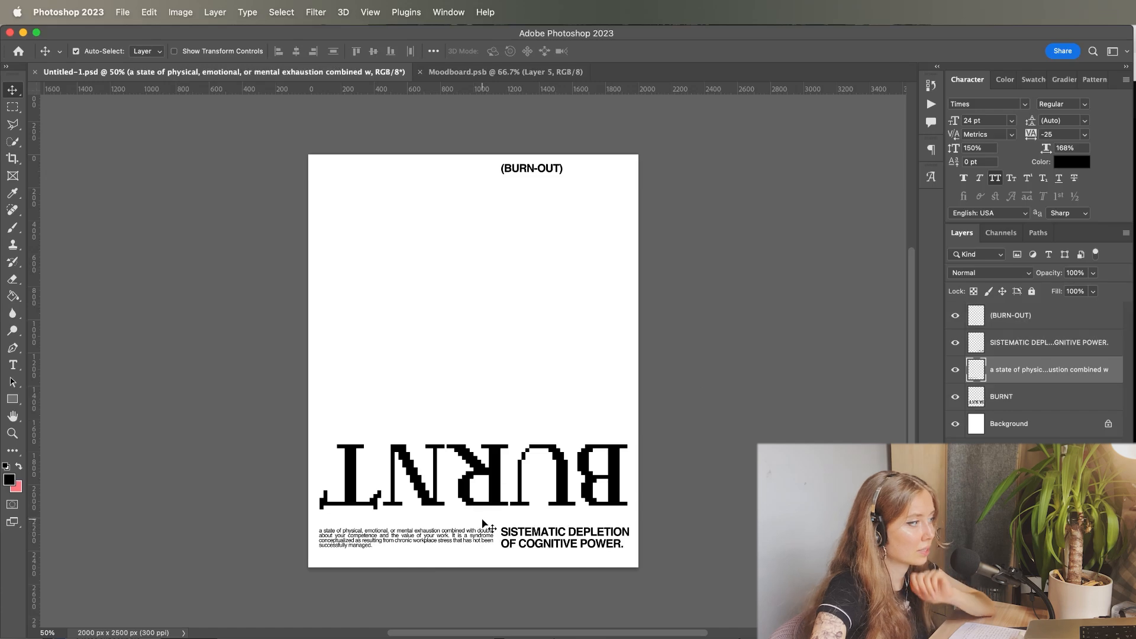
{"action": "key", "text": "super+equal"}
{"action": "left_click", "coordinate": [573, 524]}
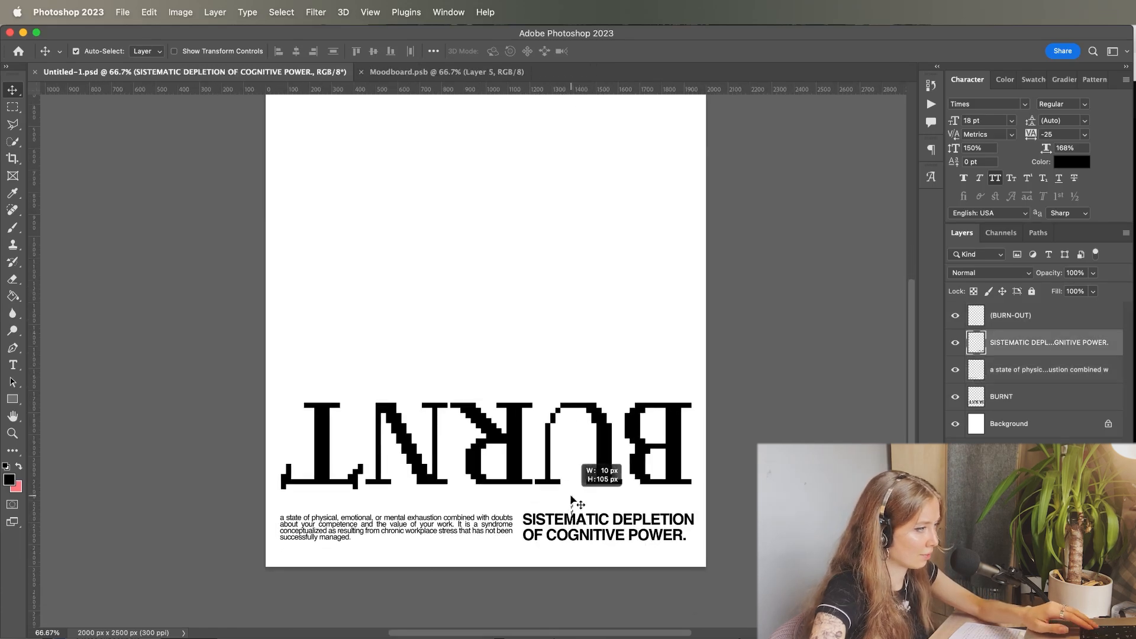
{"action": "key", "text": "m"}
{"action": "scroll", "coordinate": [671, 500], "scroll_direction": "down", "scroll_amount": 1}
{"action": "scroll", "coordinate": [496, 536], "scroll_direction": "right", "scroll_amount": 1}
{"action": "left_click_drag", "start_coordinate": [493, 532], "coordinate": [680, 485]}
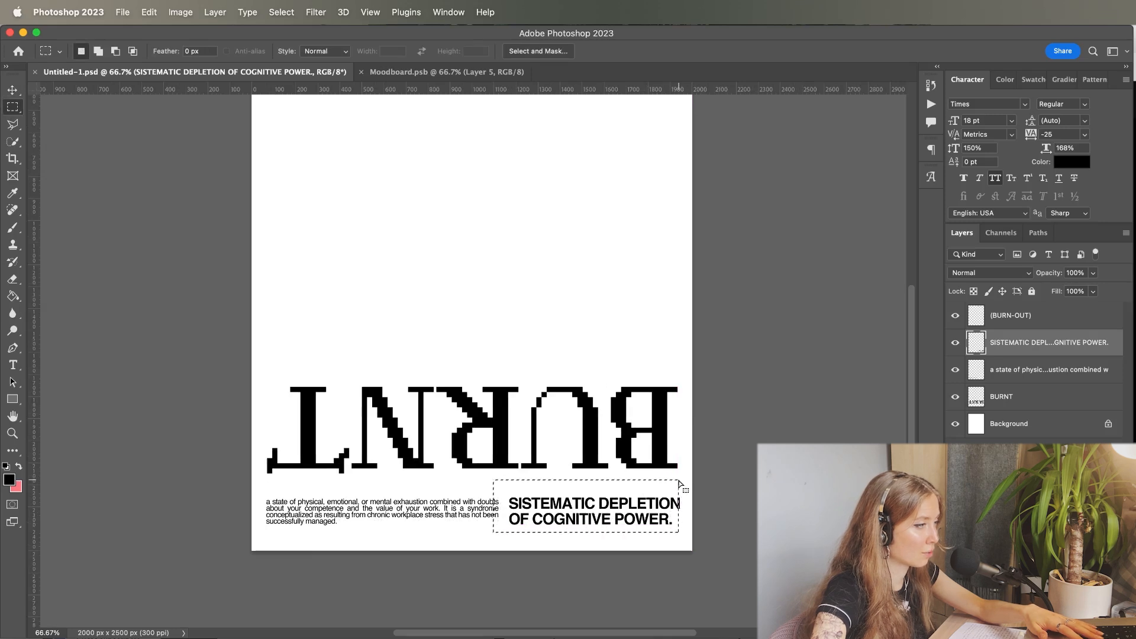
- Fill the rectangular selection with white on a new layer above (BURN-OUT), and deselect
{"action": "left_click", "coordinate": [1033, 320]}
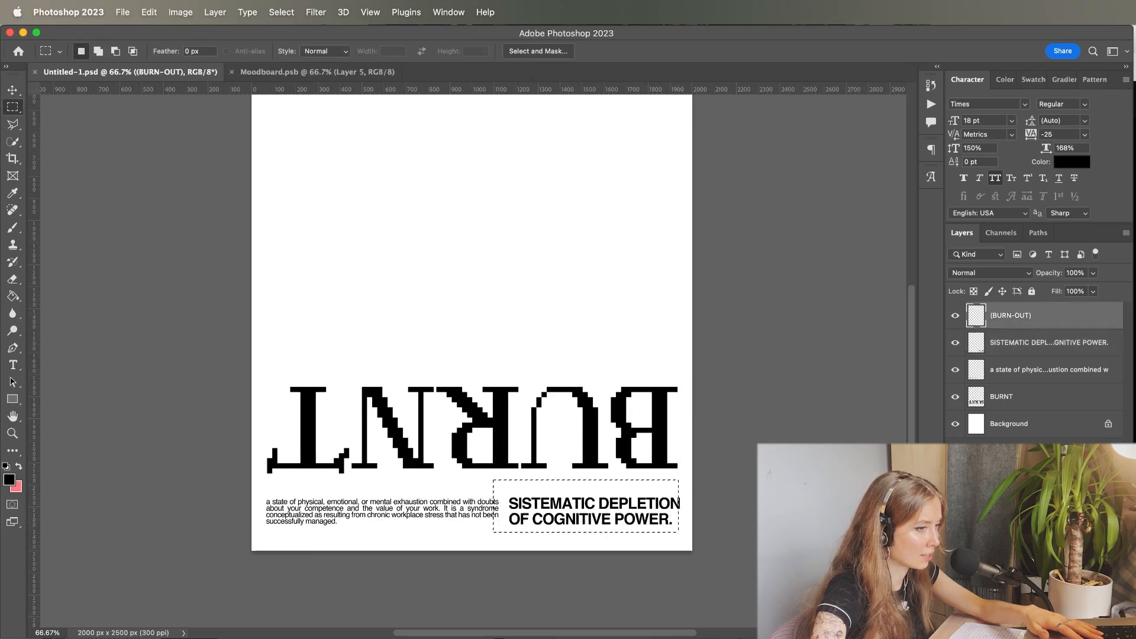
{"action": "left_click", "coordinate": [1074, 632]}
{"action": "key", "text": "g"}
{"action": "key", "text": "d"}
{"action": "key", "text": "x"}
{"action": "left_click", "coordinate": [554, 521]}
{"action": "key", "text": "super+d"}
- Turn the filled box into a black outlined frame with 0% fill and a Stroke layer style
{"action": "left_click", "coordinate": [1094, 291]}
{"action": "left_click_drag", "start_coordinate": [1099, 306], "coordinate": [1031, 305]}
{"action": "double_click", "coordinate": [1072, 316]}
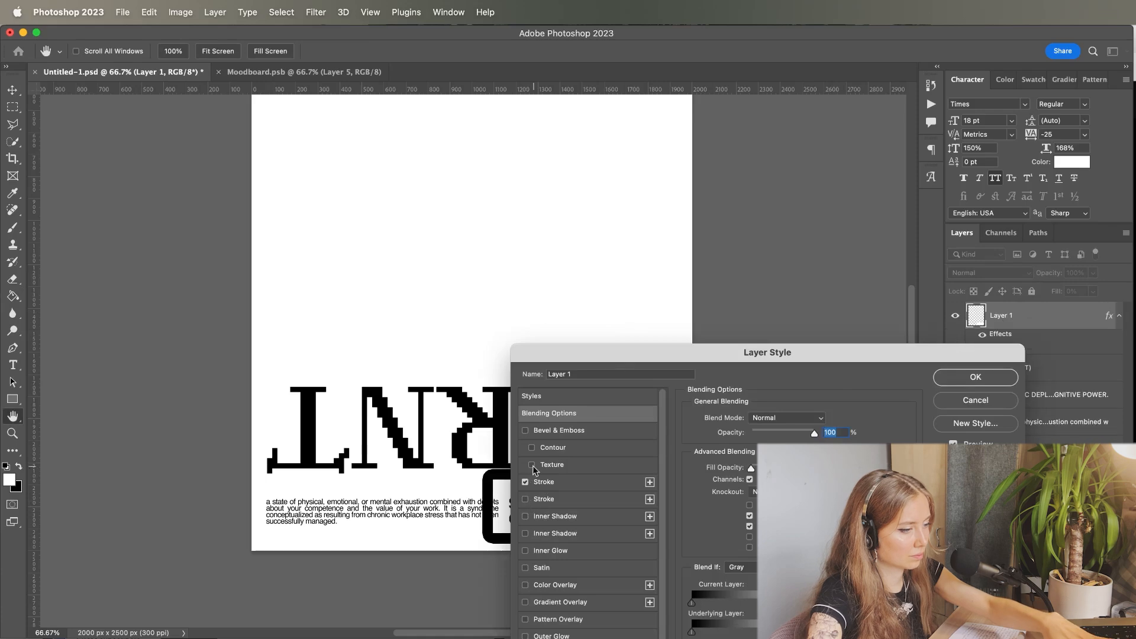
{"action": "left_click", "coordinate": [530, 484]}
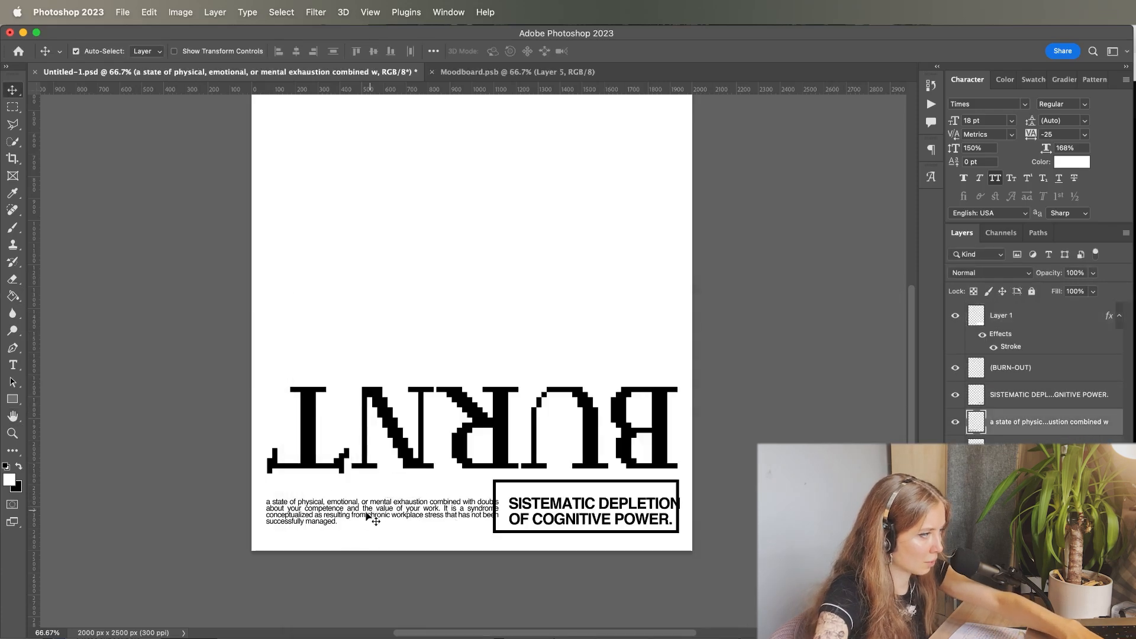
- Scale down the description paragraph and position it beside the frame with some spacing between them
{"action": "left_click_drag", "start_coordinate": [374, 508], "coordinate": [374, 508]}
{"action": "key", "text": "super+plus"}
{"action": "left_click_drag", "start_coordinate": [490, 549], "coordinate": [480, 548]}
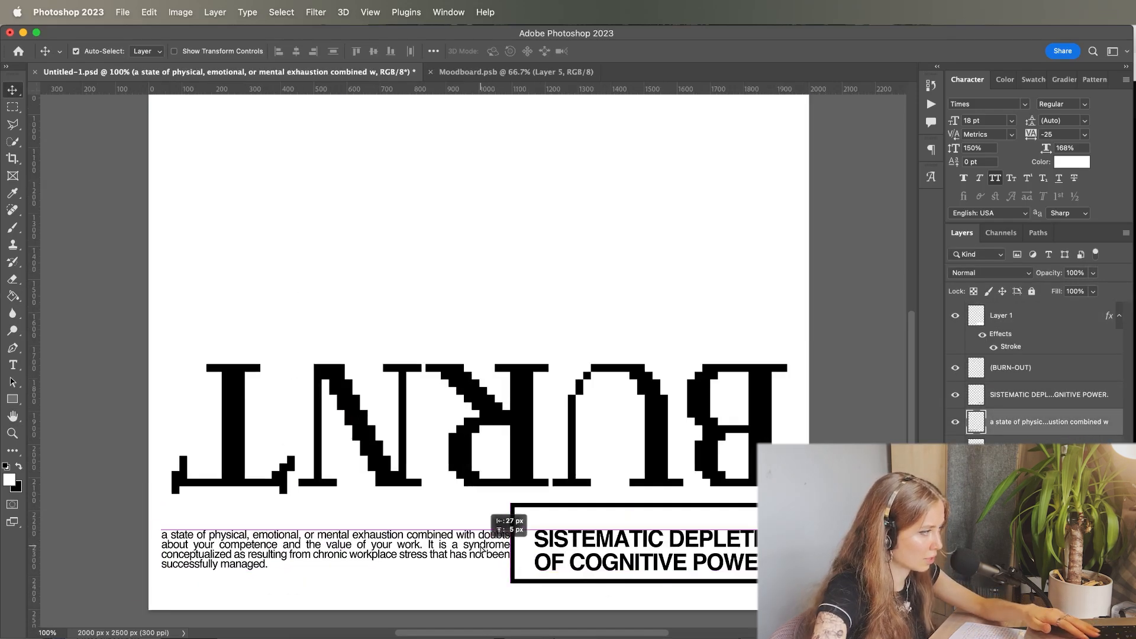
{"action": "left_click_drag", "start_coordinate": [487, 549], "coordinate": [487, 548]}
- Place the frame layer below BURNT in the layer order and reposition the SISTEMATIC DEPLETION text inside the frame
{"action": "left_click_drag", "start_coordinate": [608, 544], "coordinate": [606, 544]}
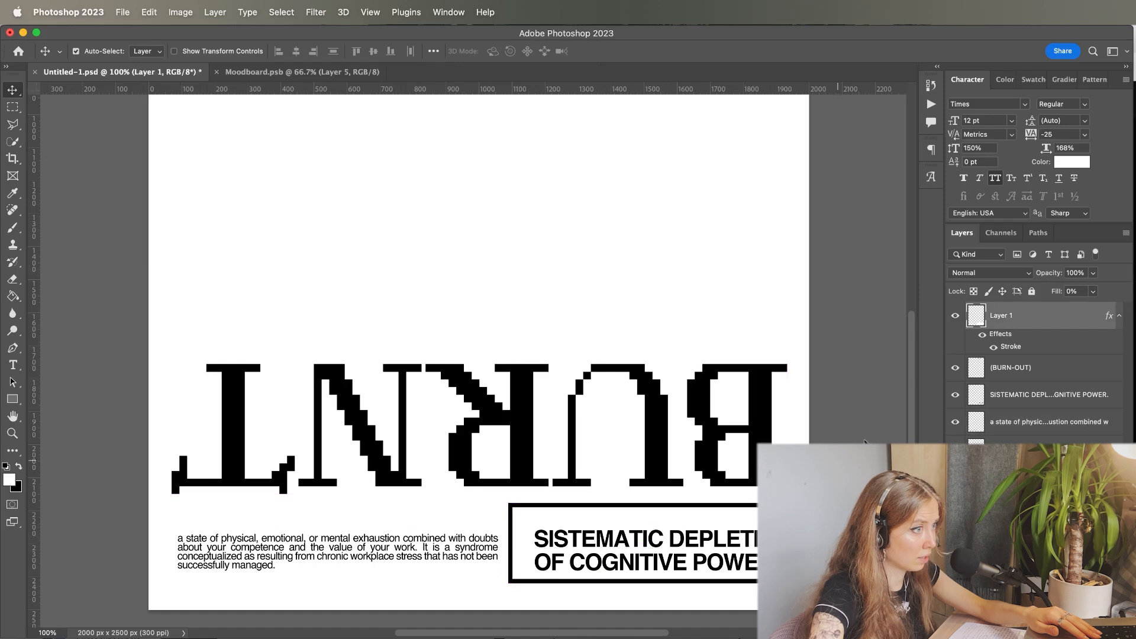
{"action": "left_click_drag", "start_coordinate": [989, 309], "coordinate": [989, 438]}
{"action": "left_click_drag", "start_coordinate": [754, 542], "coordinate": [739, 535]}
{"action": "left_click_drag", "start_coordinate": [511, 559], "coordinate": [511, 560]}
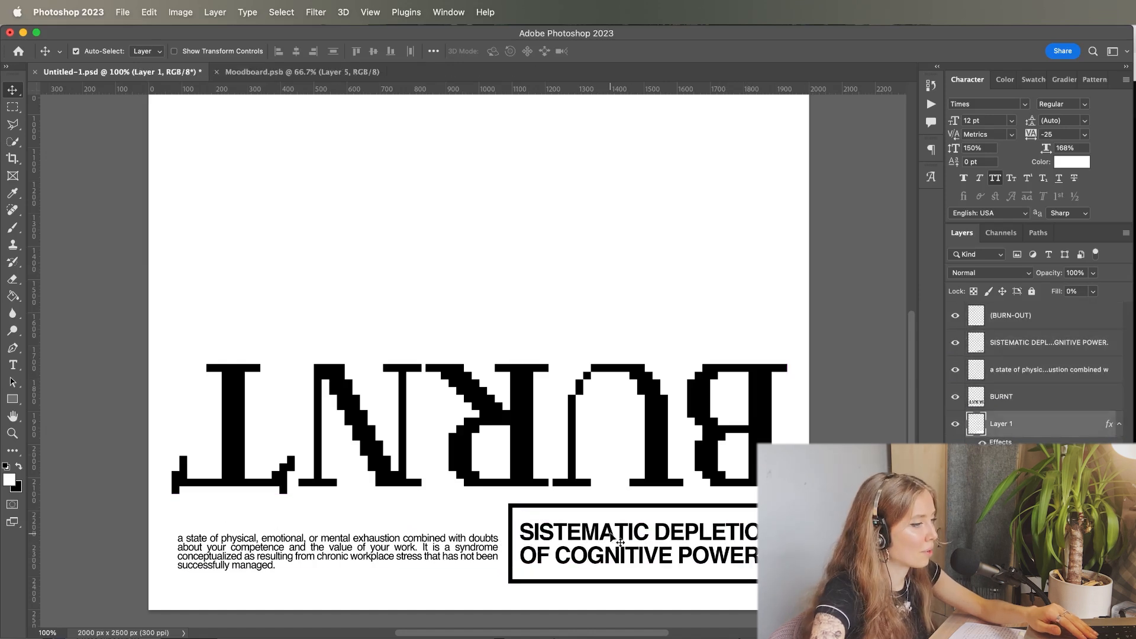
{"action": "left_click", "coordinate": [609, 535]}
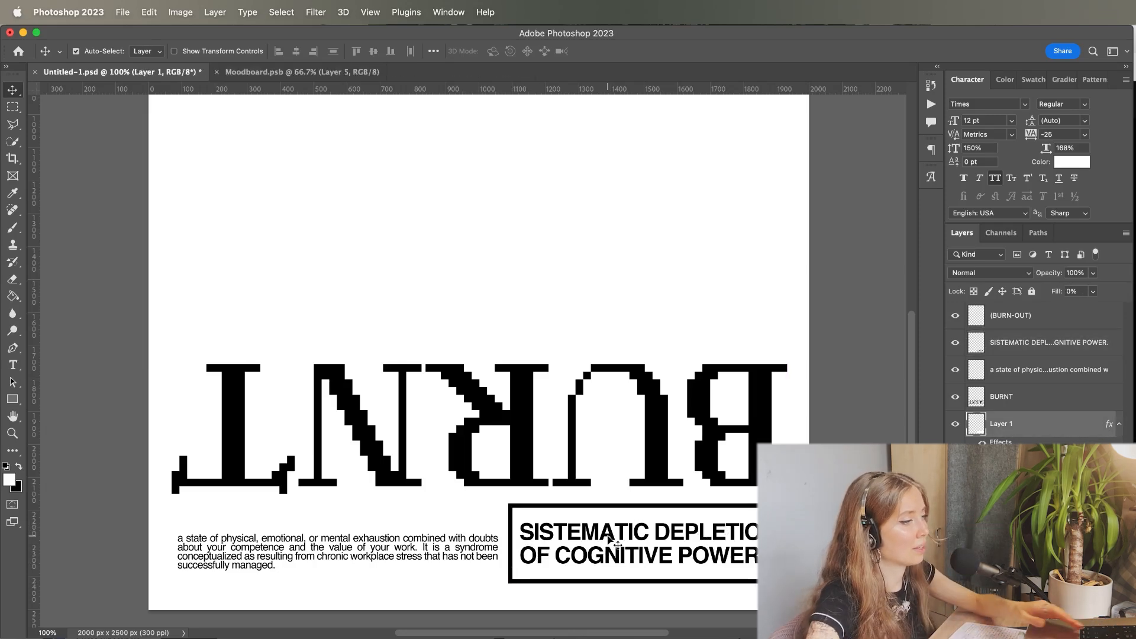
{"action": "scroll", "coordinate": [610, 538], "scroll_direction": "left", "scroll_amount": 3}
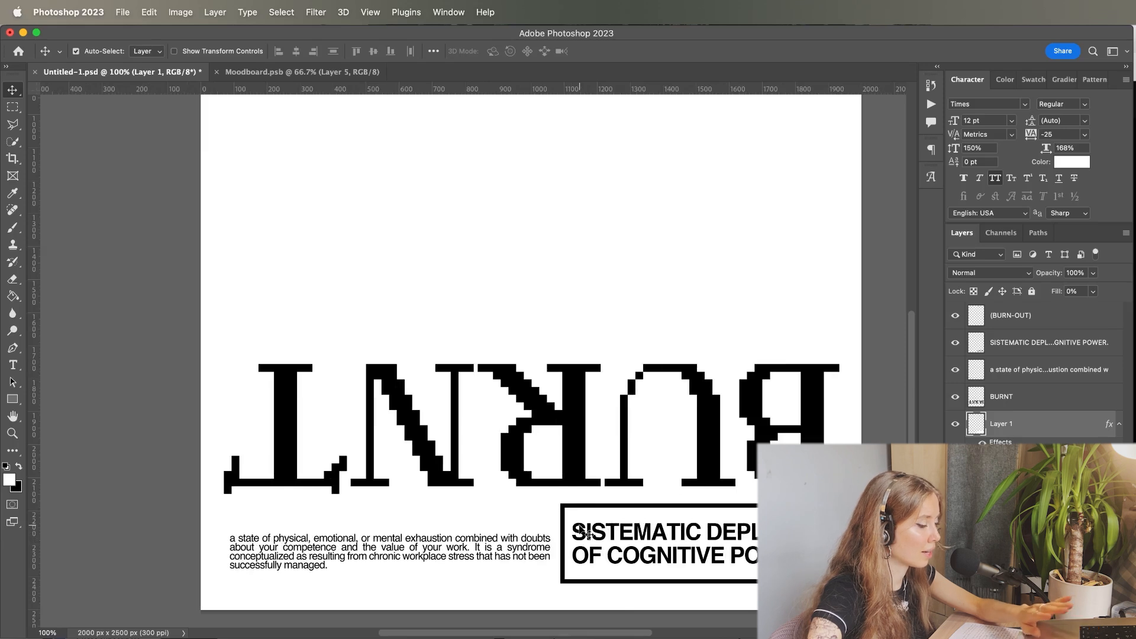
{"action": "scroll", "coordinate": [696, 534], "scroll_direction": "right", "scroll_amount": 1}
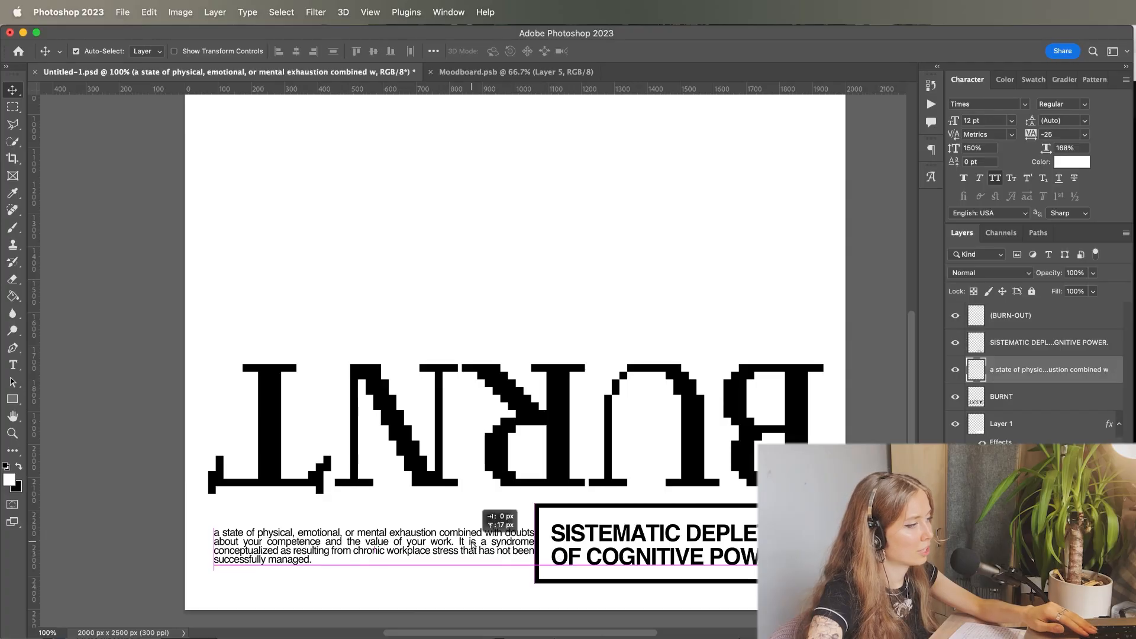
- Shrink the description paragraph slightly and align its left edge with the BURNT title
{"action": "left_click_drag", "start_coordinate": [507, 550], "coordinate": [520, 523]}
{"action": "key", "text": "ctrl+t"}
{"action": "key", "text": "Return"}
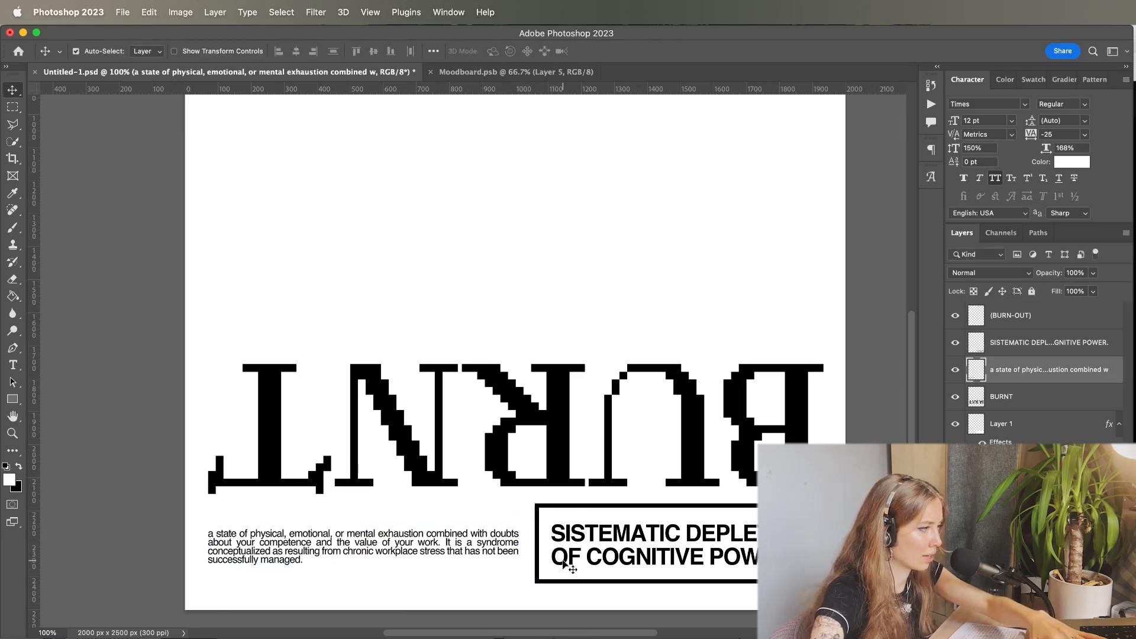
{"action": "left_click", "coordinate": [536, 562]}
- Create a solid black bar on a new layer between the BURNT title and the description paragraph, matching the paragraph's width
{"action": "left_click_drag", "start_coordinate": [209, 532], "coordinate": [516, 505]}
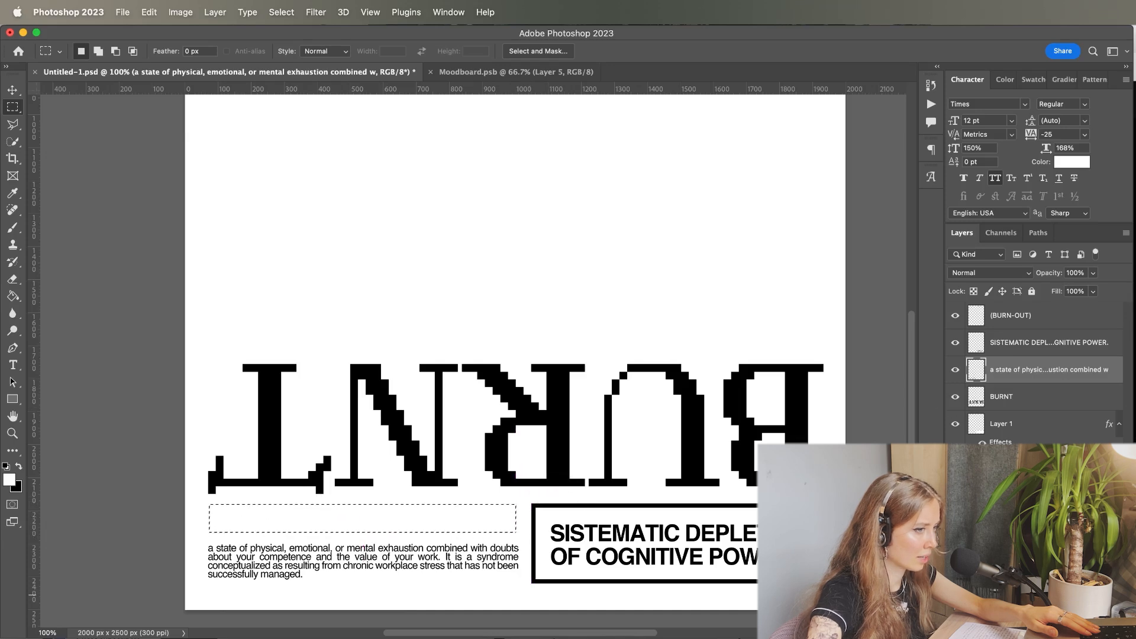
{"action": "key", "text": "super+alt+shift+n"}
{"action": "key", "text": "g"}
{"action": "key", "text": "x"}
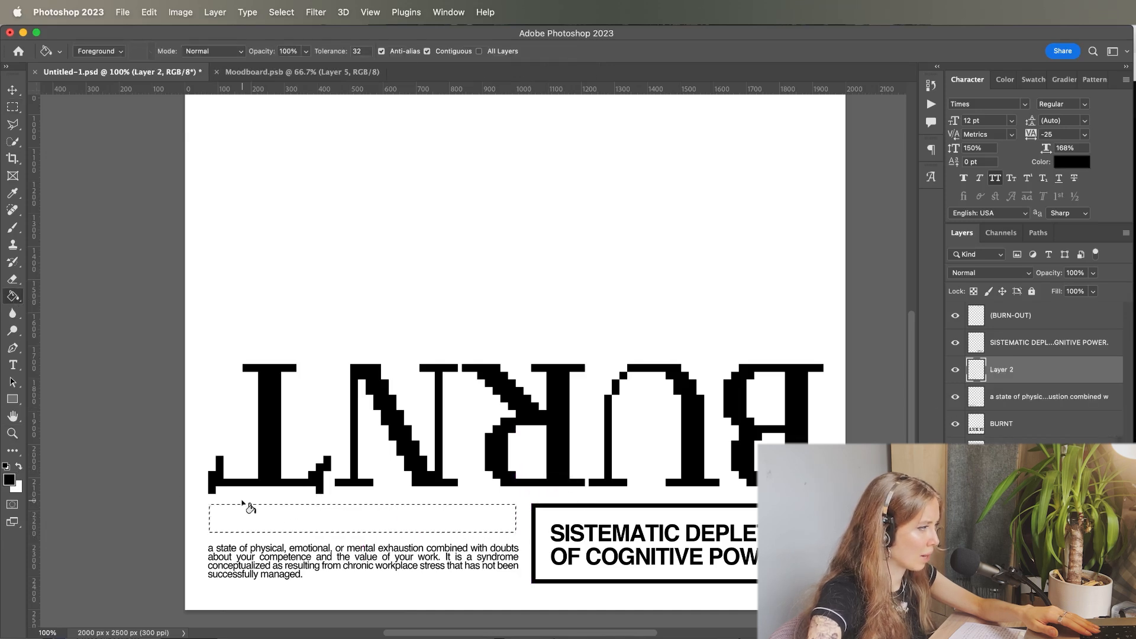
{"action": "left_click", "coordinate": [292, 519]}
{"action": "key", "text": "super+minus"}
{"action": "key", "text": "super+minus"}
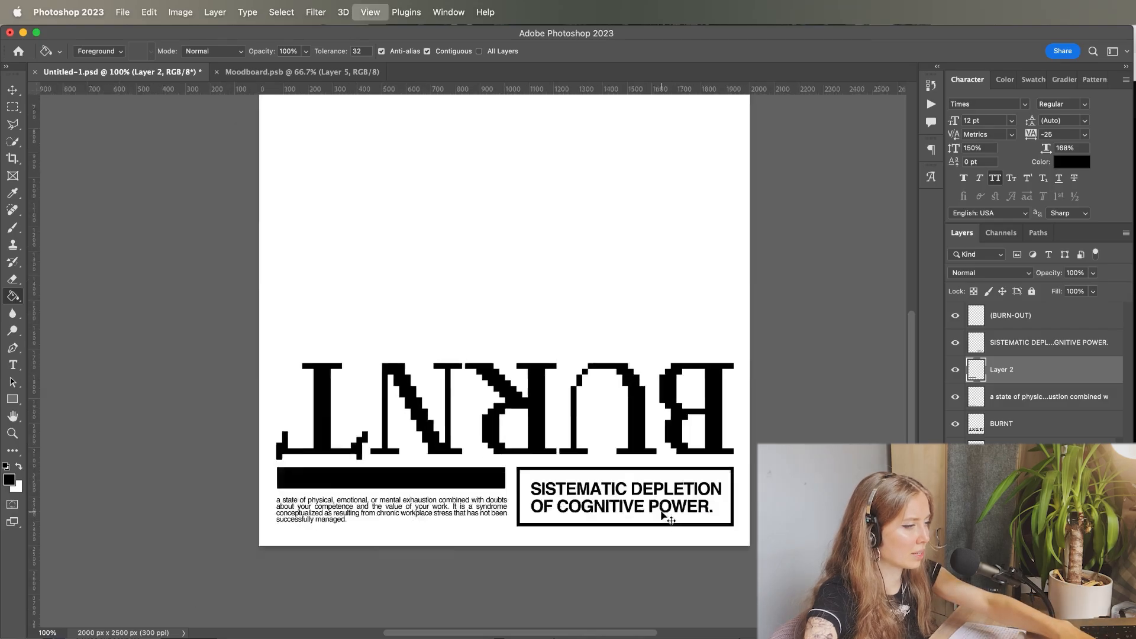
{"action": "key", "text": "v"}
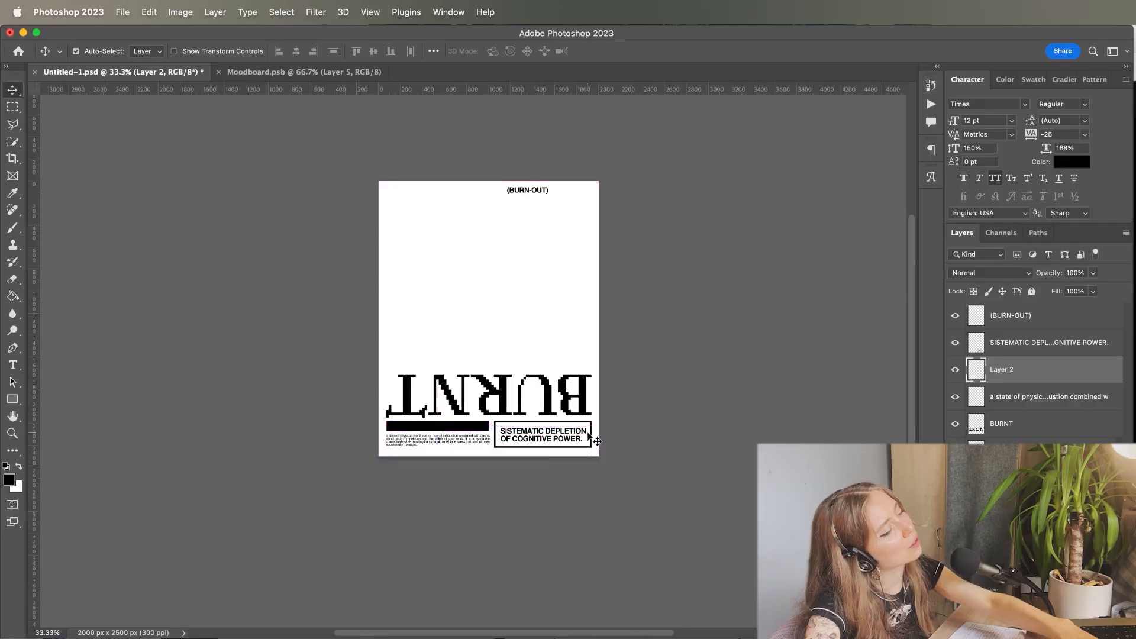
{"action": "key", "text": "super+plus"}
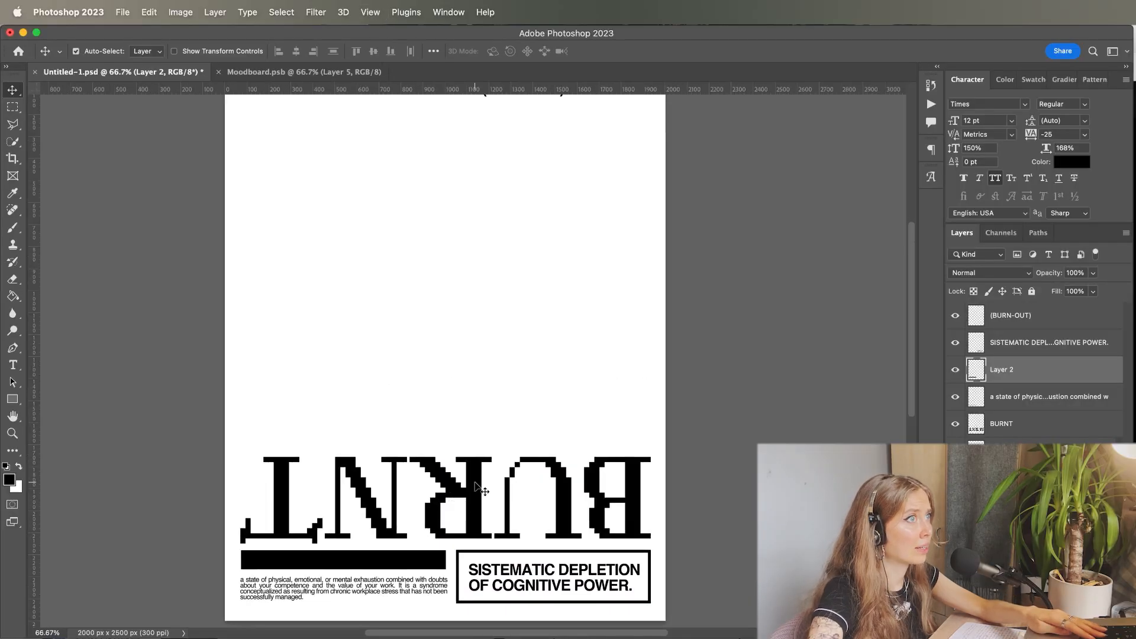
- Add a white "Lorem Ipsum" text layer on the black bar
{"action": "key", "text": "t"}
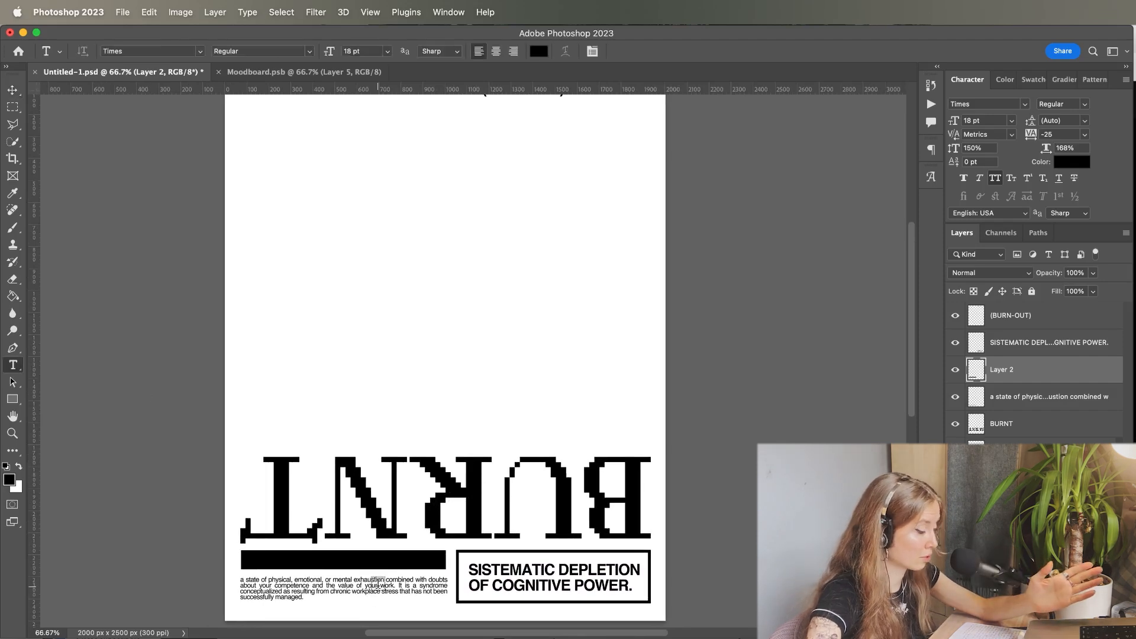
{"action": "key", "text": "super+plus"}
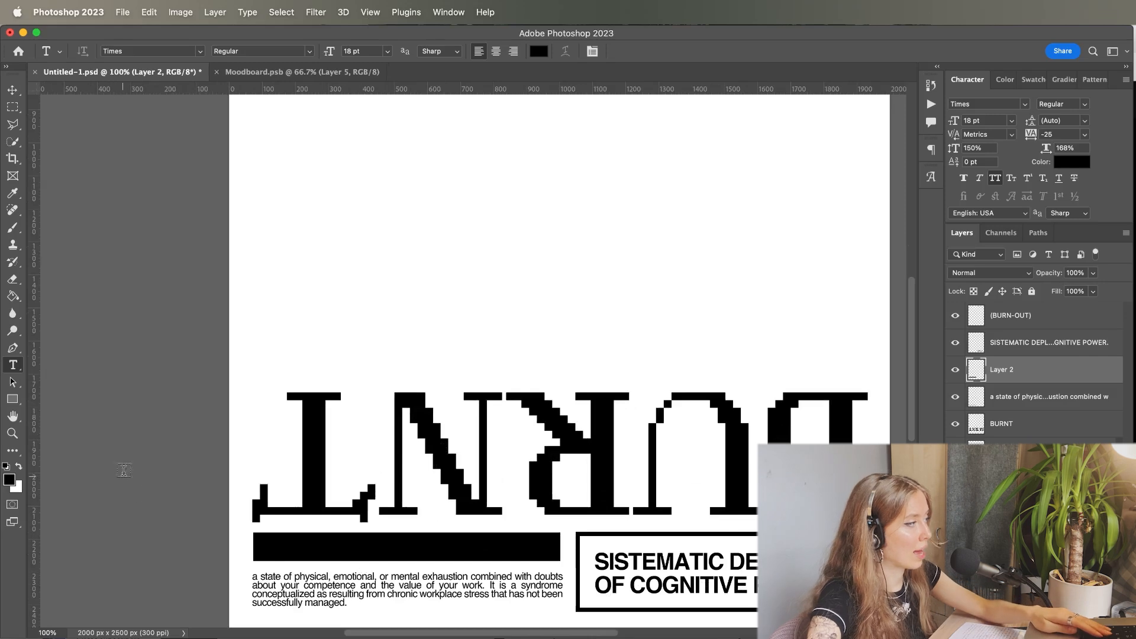
{"action": "key", "text": "x"}
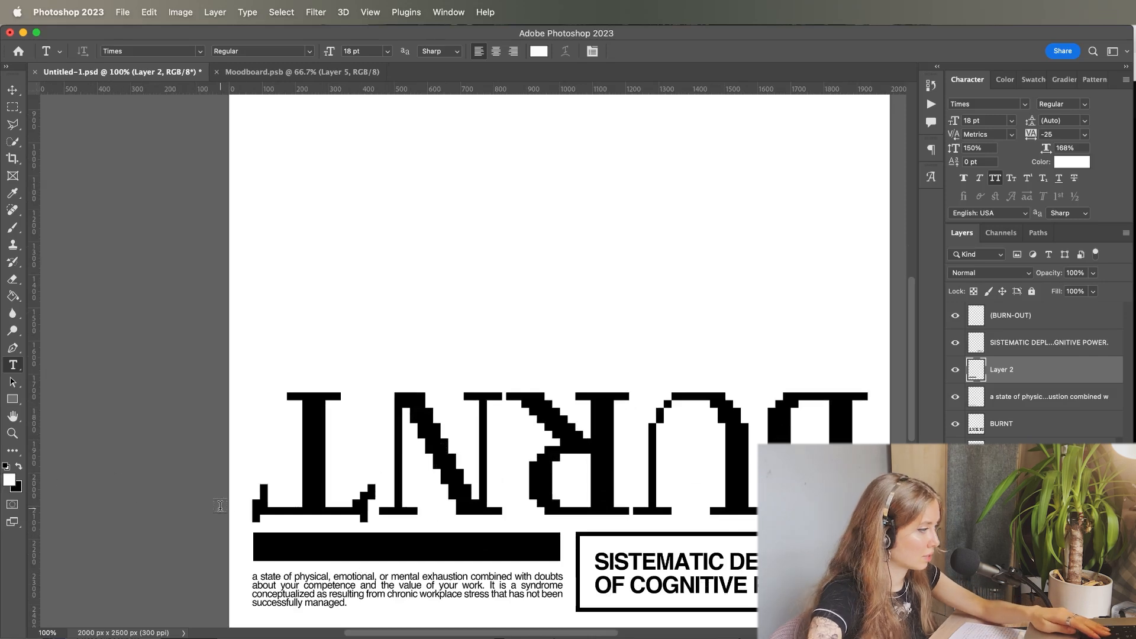
{"action": "left_click", "coordinate": [278, 541]}
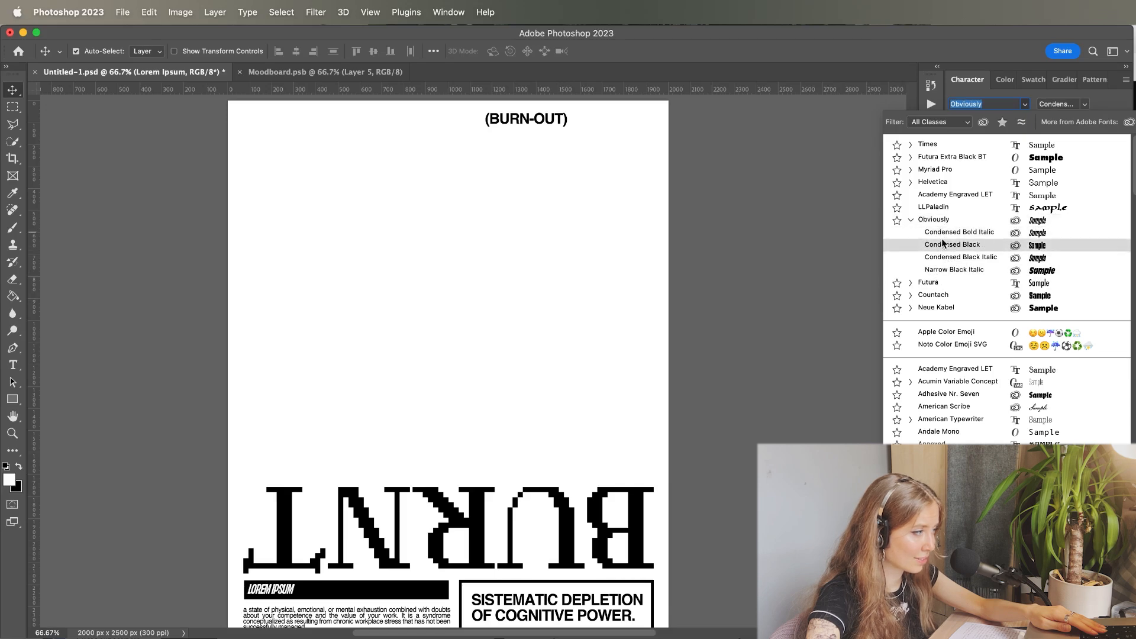
- Set the Lorem Ipsum text to Obviously Narrow Black Italic, without All Caps, and with tracking 0
{"action": "left_click", "coordinate": [950, 270]}
{"action": "left_click", "coordinate": [997, 182]}
{"action": "left_click", "coordinate": [1084, 135]}
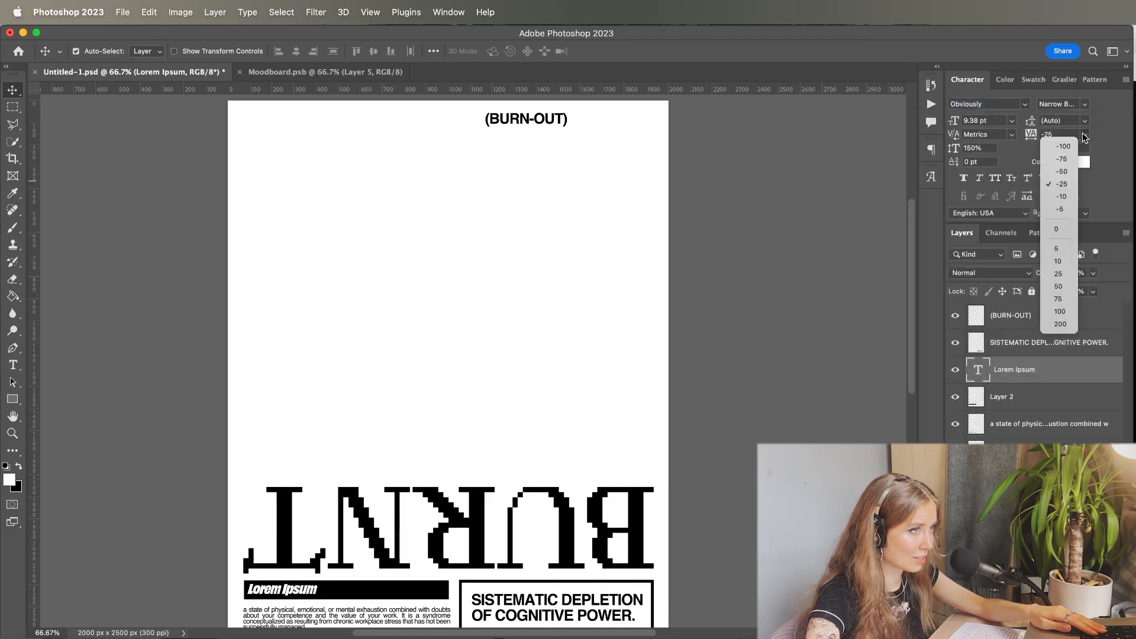
{"action": "left_click", "coordinate": [1063, 228]}
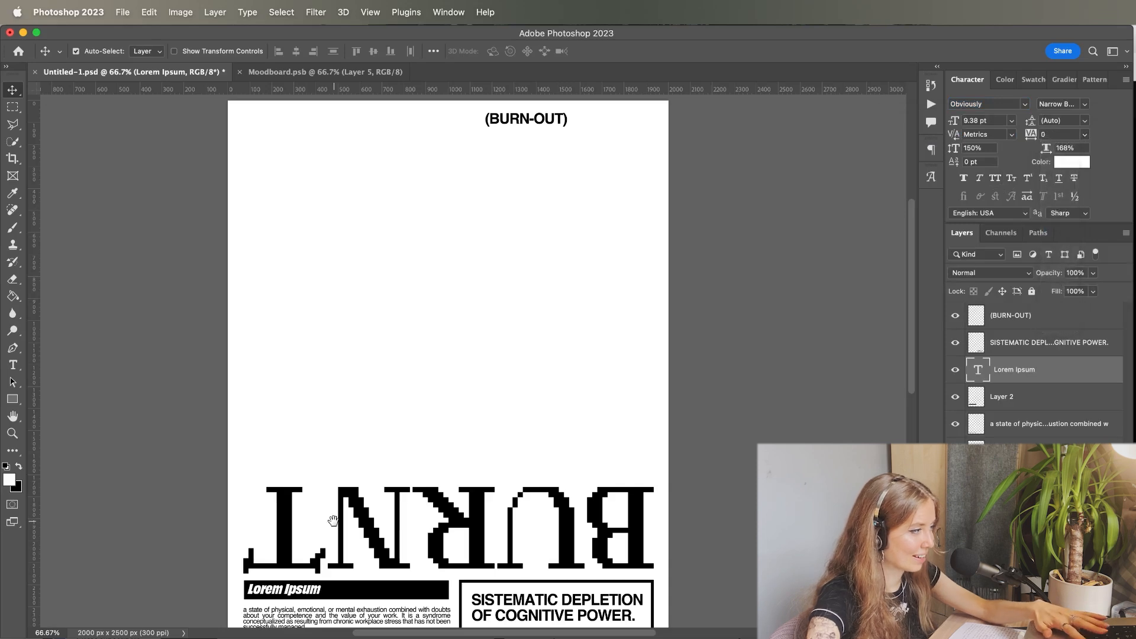
- Enlarge the Lorem Ipsum text to 12.64 pt and position it at the left end of the black bar
{"action": "left_click_drag", "start_coordinate": [337, 522], "coordinate": [395, 408]}
{"action": "key", "text": "super+t"}
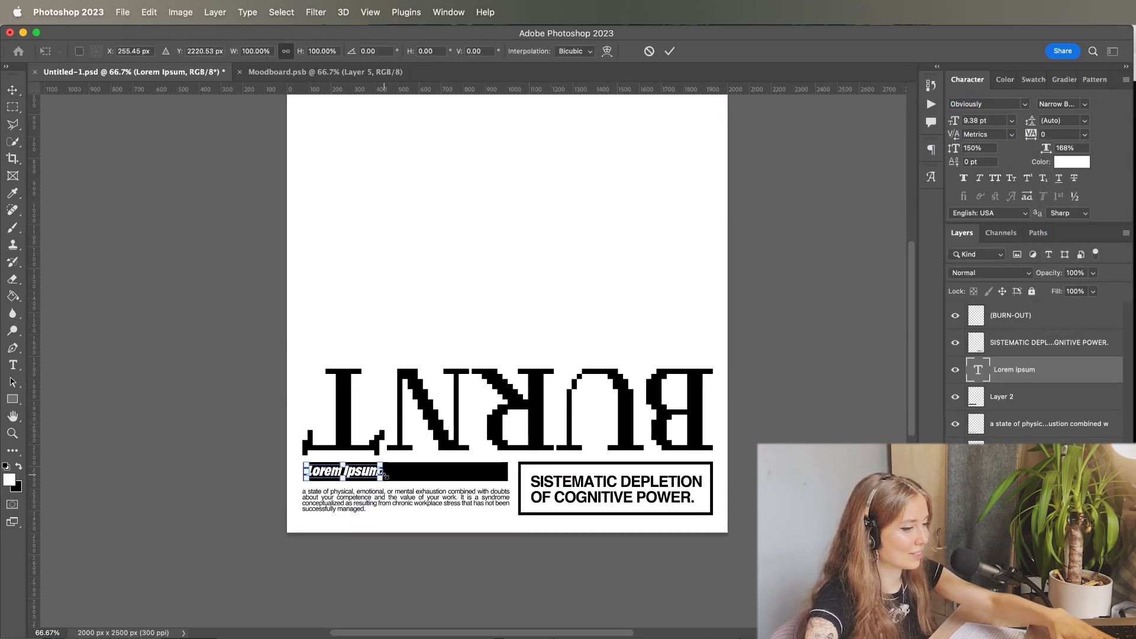
{"action": "key", "text": "super+equal"}
{"action": "left_click_drag", "start_coordinate": [333, 536], "coordinate": [372, 543]}
{"action": "left_click_drag", "start_coordinate": [351, 536], "coordinate": [351, 531]}
{"action": "key", "text": "Return"}
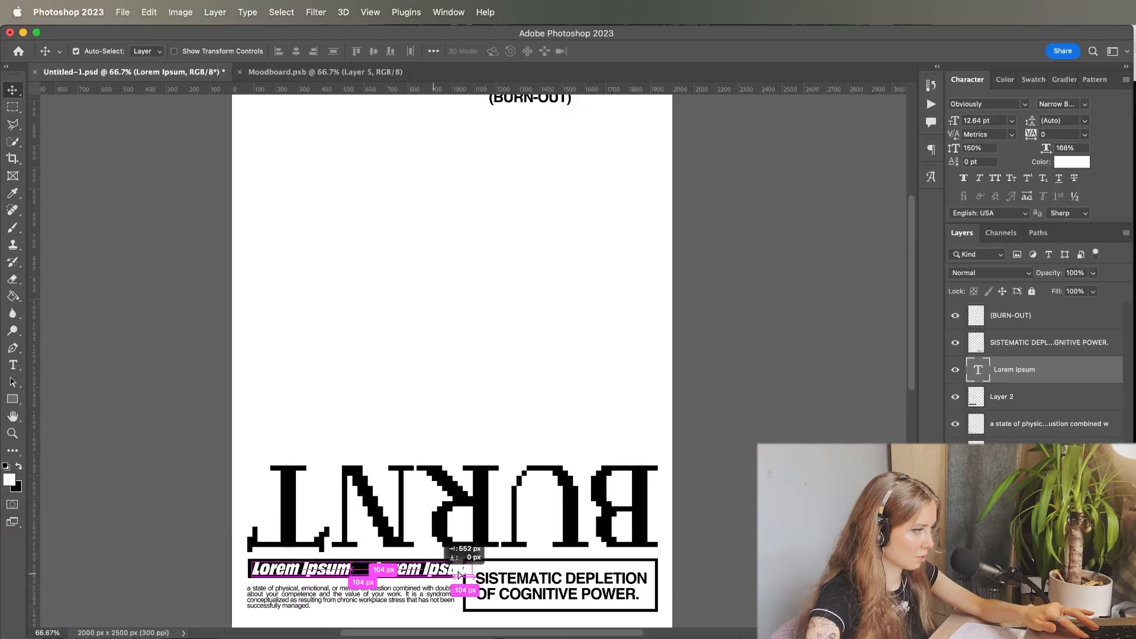
- Duplicate the Lorem Ipsum text to the right along the black bar and shorten the copy to "Lorem"
{"action": "left_click_drag", "start_coordinate": [409, 568], "coordinate": [414, 568]}
{"action": "key", "text": "t"}
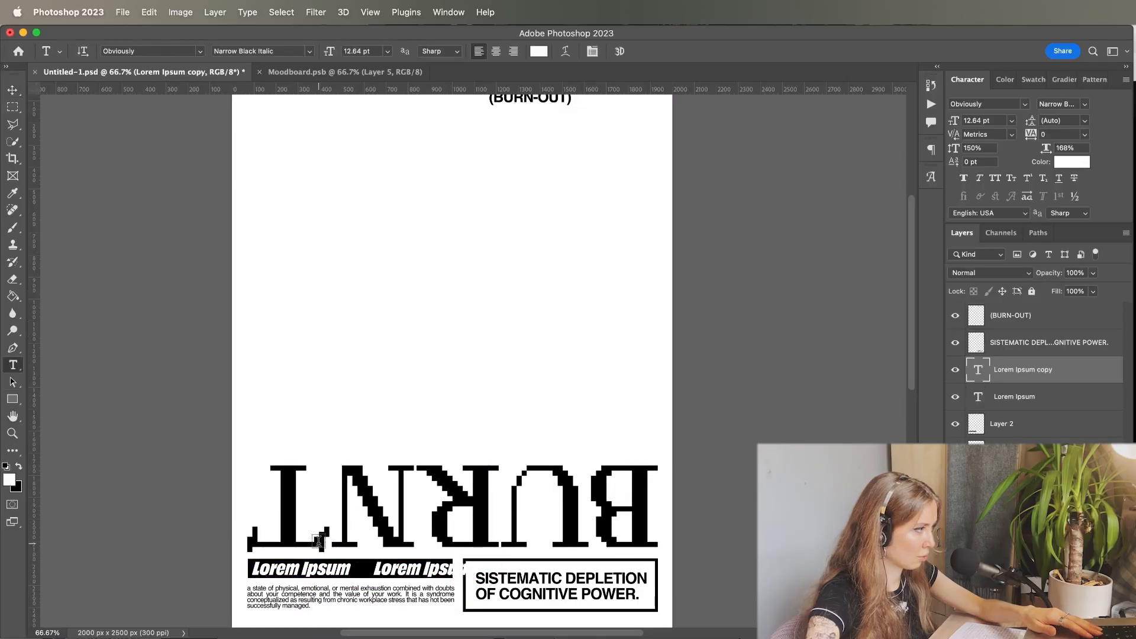
{"action": "key", "text": "super+plus"}
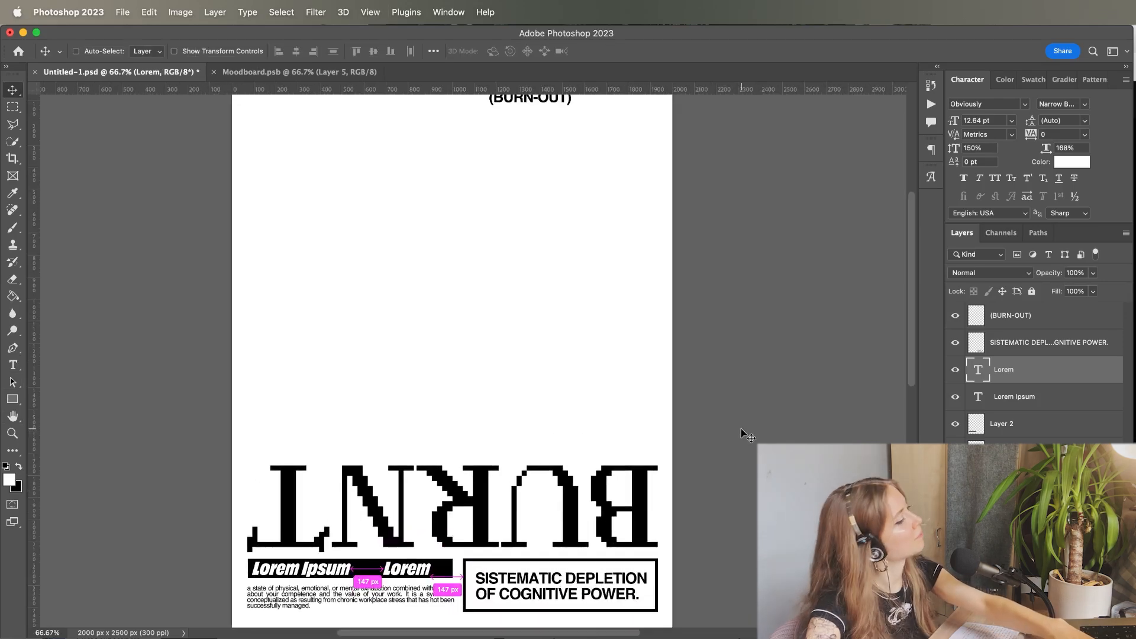
- Move the BURNT title slightly upward, leaving a little more space above the black bar
{"action": "key", "text": "super+minus"}
{"action": "left_click_drag", "start_coordinate": [650, 396], "coordinate": [641, 417]}
{"action": "left_click_drag", "start_coordinate": [473, 502], "coordinate": [471, 498]}
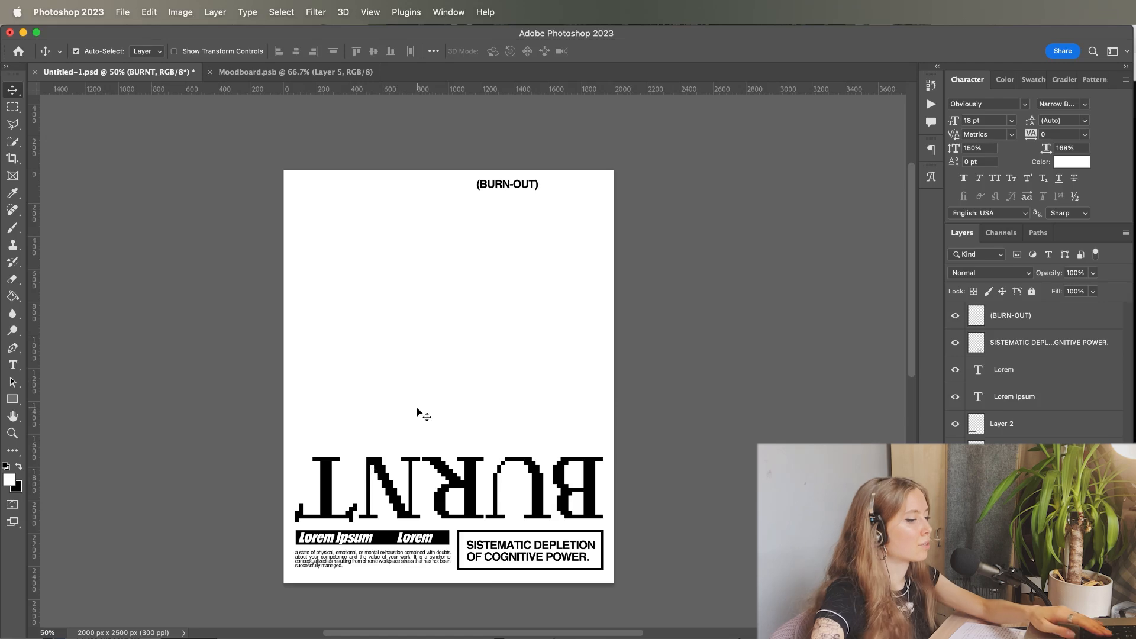
{"action": "key", "text": "super+plus"}
{"action": "scroll", "coordinate": [523, 390], "scroll_direction": "down", "scroll_amount": 1}
{"action": "scroll", "coordinate": [524, 391], "scroll_direction": "left", "scroll_amount": 1}
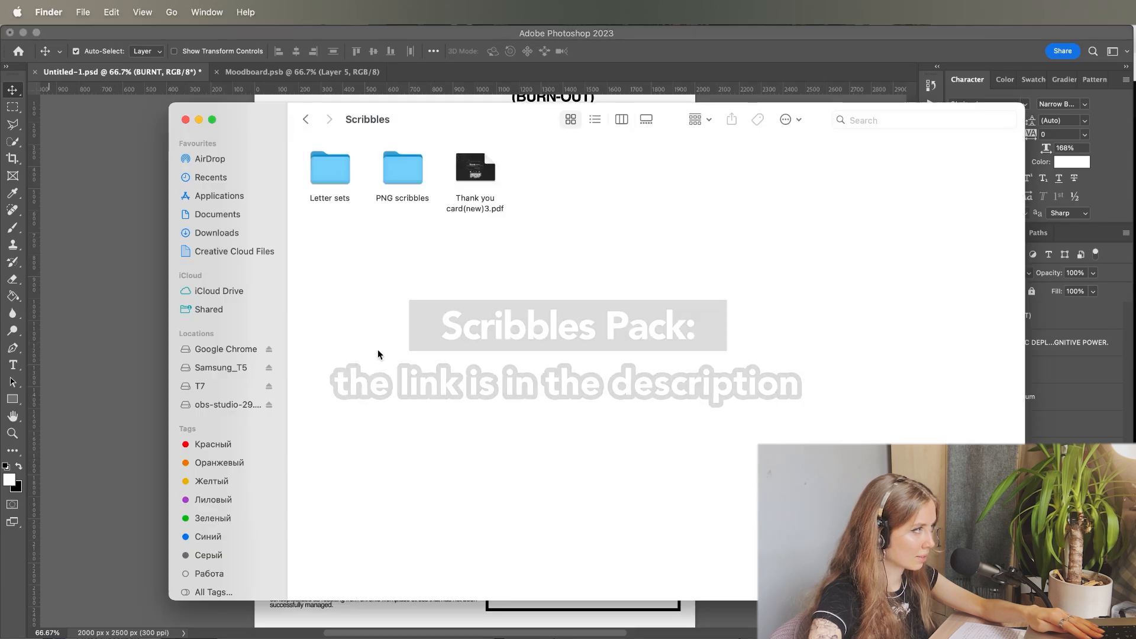
- Switch to Finder and open the Letter sets folder inside the Scribbles pack
{"action": "mouse_move", "coordinate": [439, 118]}
{"action": "left_mouse_down"}
{"action": "mouse_move", "coordinate": [406, 176]}
{"action": "mouse_move", "coordinate": [410, 159]}
{"action": "left_mouse_up"}
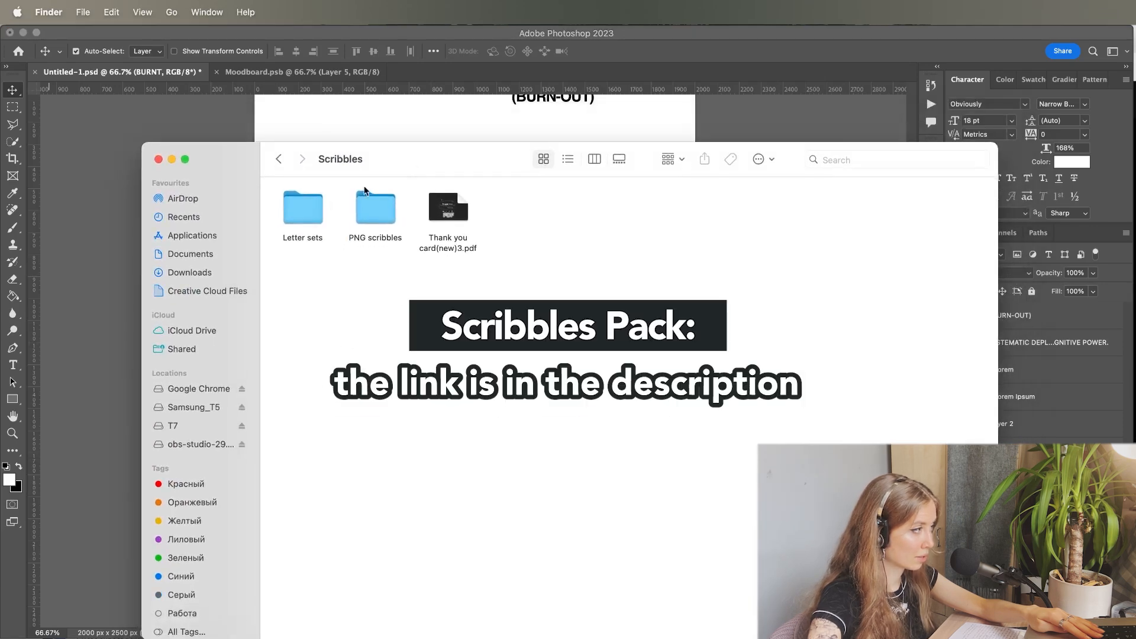
{"action": "double_click", "coordinate": [300, 218]}
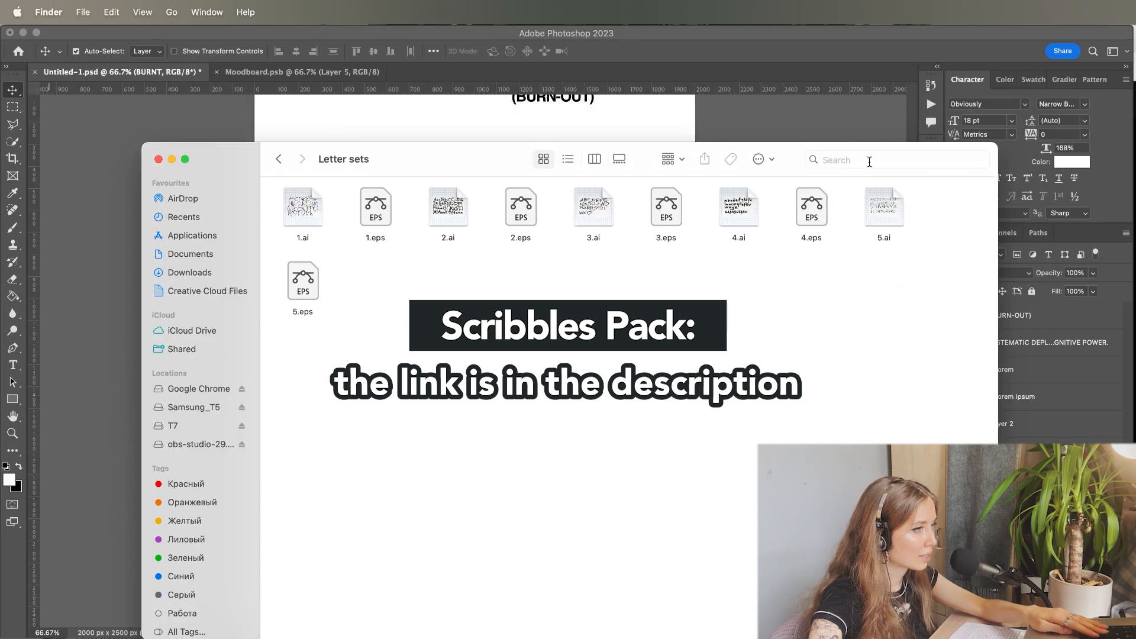
- Open the 2.ai letter set from the Letter sets folder in Illustrator
{"action": "left_click_drag", "start_coordinate": [993, 144], "coordinate": [938, 233]}
{"action": "left_click_drag", "start_coordinate": [423, 248], "coordinate": [525, 233]}
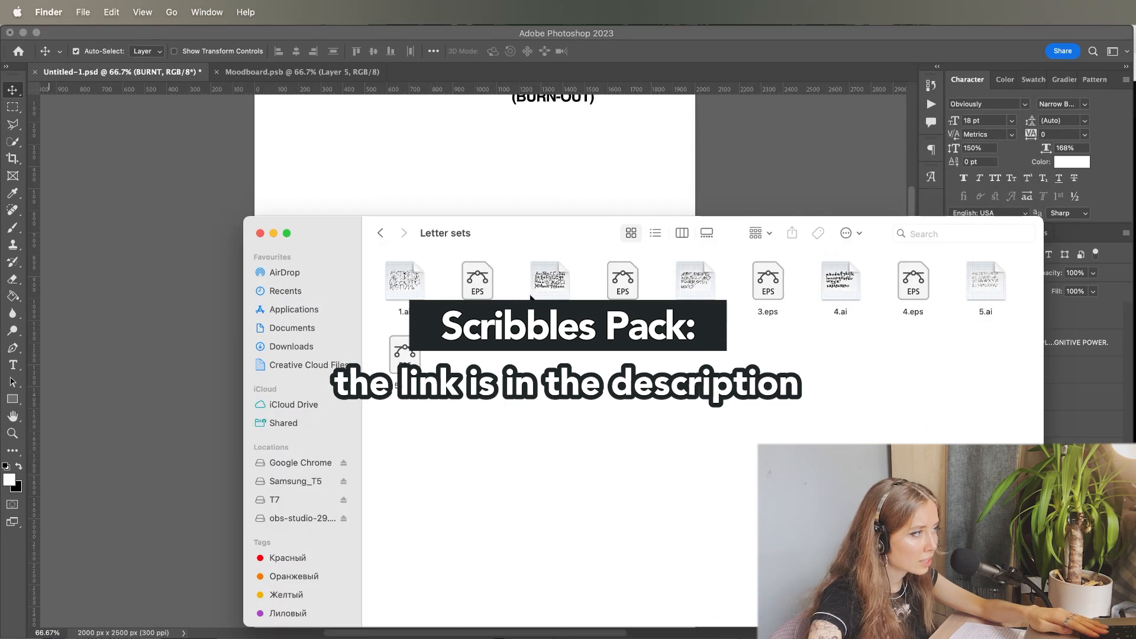
{"action": "double_click", "coordinate": [550, 293]}
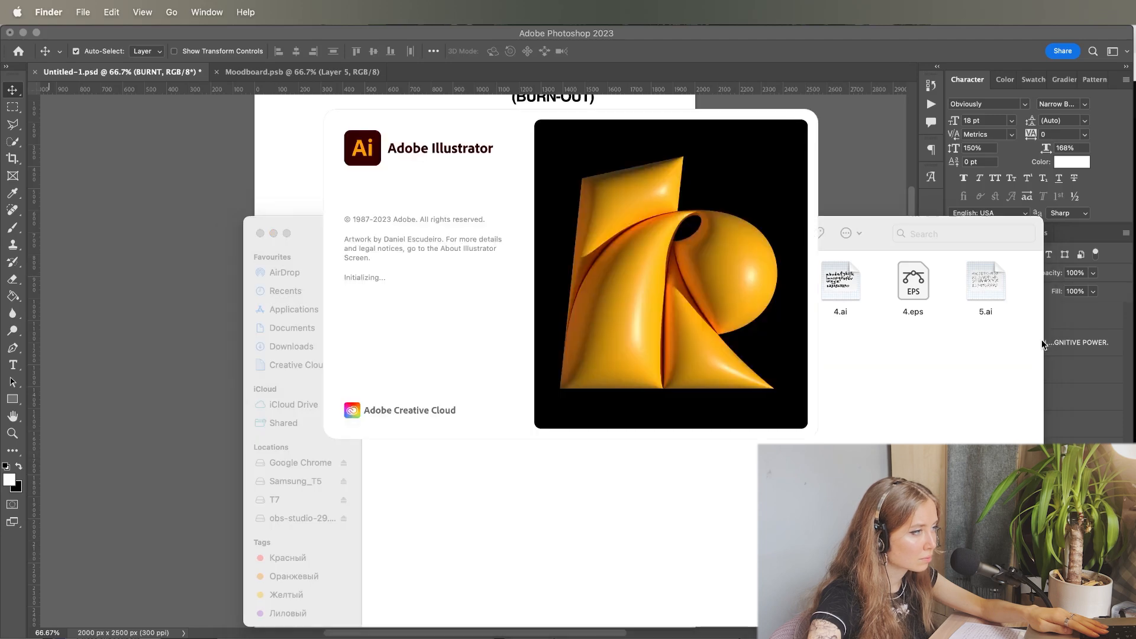
{"action": "left_click", "coordinate": [883, 213]}
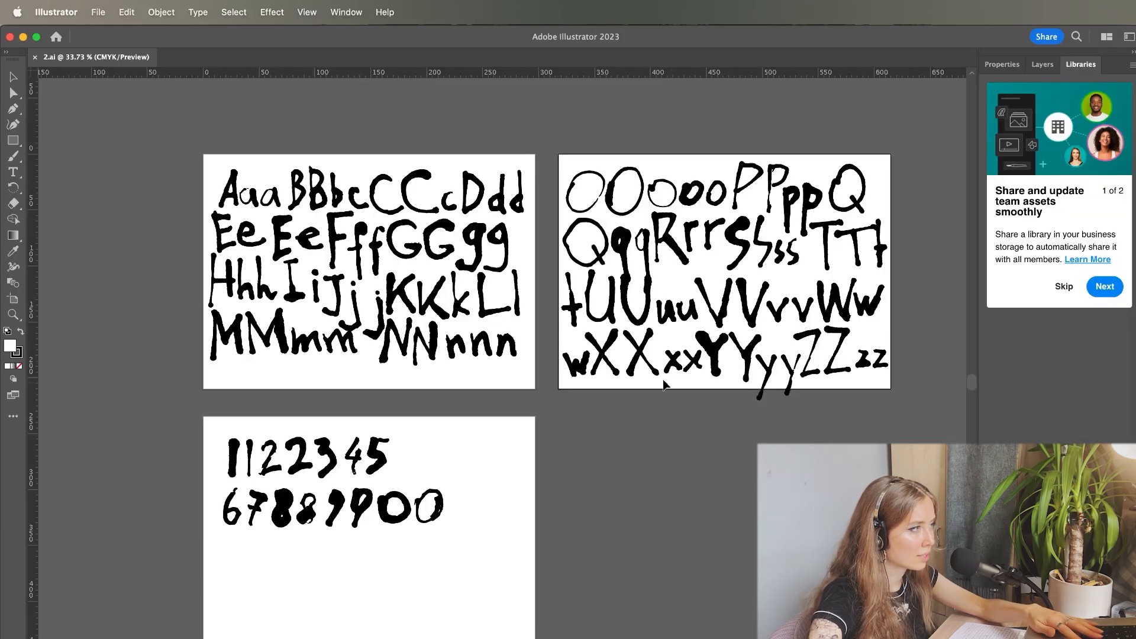
- Assemble the word OUT from handwritten O, U and T letters in 2.ai and bring it into the Photoshop poster
{"action": "key", "text": "super+Tab"}
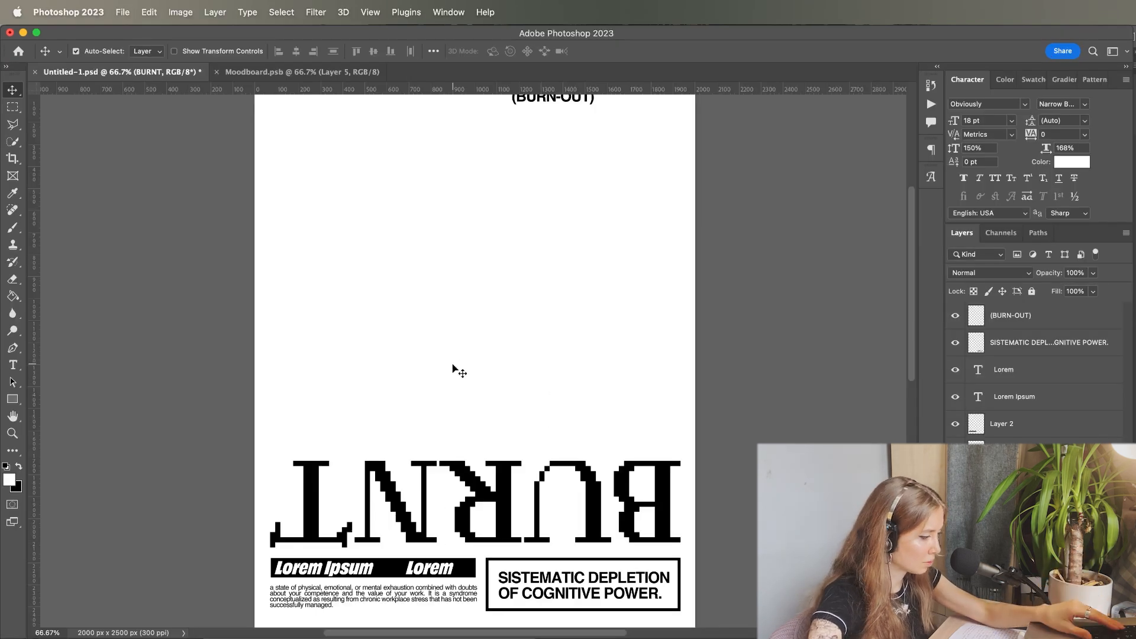
{"action": "key", "text": "super+Tab"}
{"action": "left_click_drag", "start_coordinate": [642, 190], "coordinate": [618, 458]}
{"action": "left_click_drag", "start_coordinate": [633, 307], "coordinate": [633, 470]}
{"action": "left_click_drag", "start_coordinate": [856, 245], "coordinate": [679, 454]}
{"action": "left_click_drag", "start_coordinate": [562, 459], "coordinate": [691, 472]}
{"action": "left_click_drag", "start_coordinate": [685, 460], "coordinate": [703, 533]}
{"action": "key", "text": "super+t"}
{"action": "left_click_drag", "start_coordinate": [706, 475], "coordinate": [714, 491]}
{"action": "left_click", "coordinate": [605, 521], "text": "shift"}
{"action": "left_click", "coordinate": [631, 533], "text": "shift"}
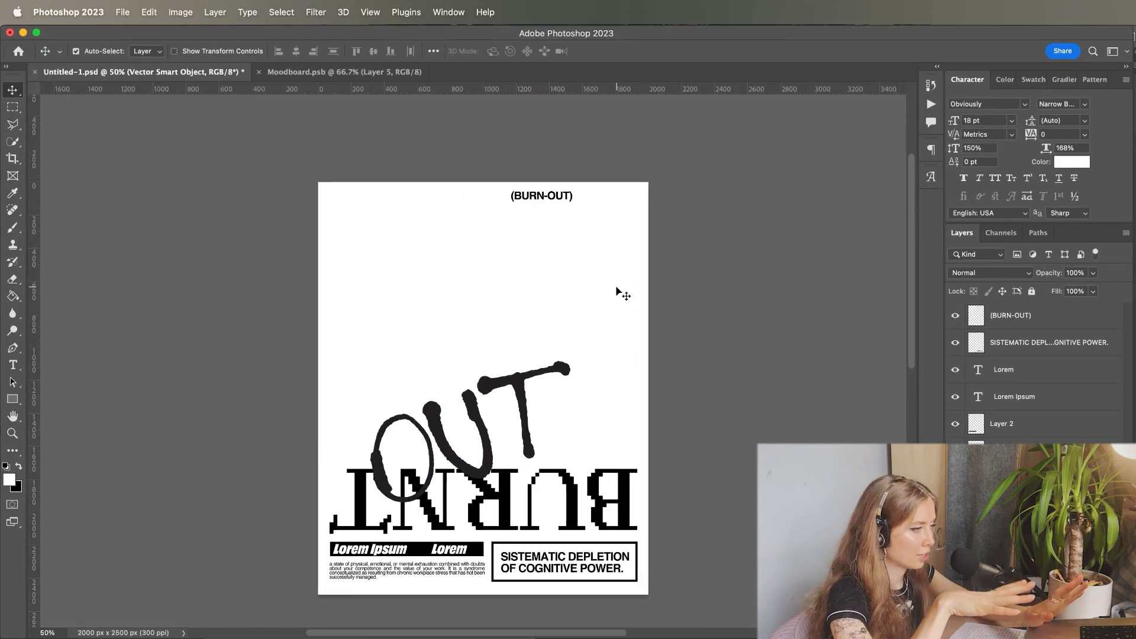
- Move the BURNT title up beneath the (BURN-OUT) text and place the OUT lettering over the title's lower edge
{"action": "left_click_drag", "start_coordinate": [517, 391], "coordinate": [568, 392]}
{"action": "left_click_drag", "start_coordinate": [585, 510], "coordinate": [584, 253]}
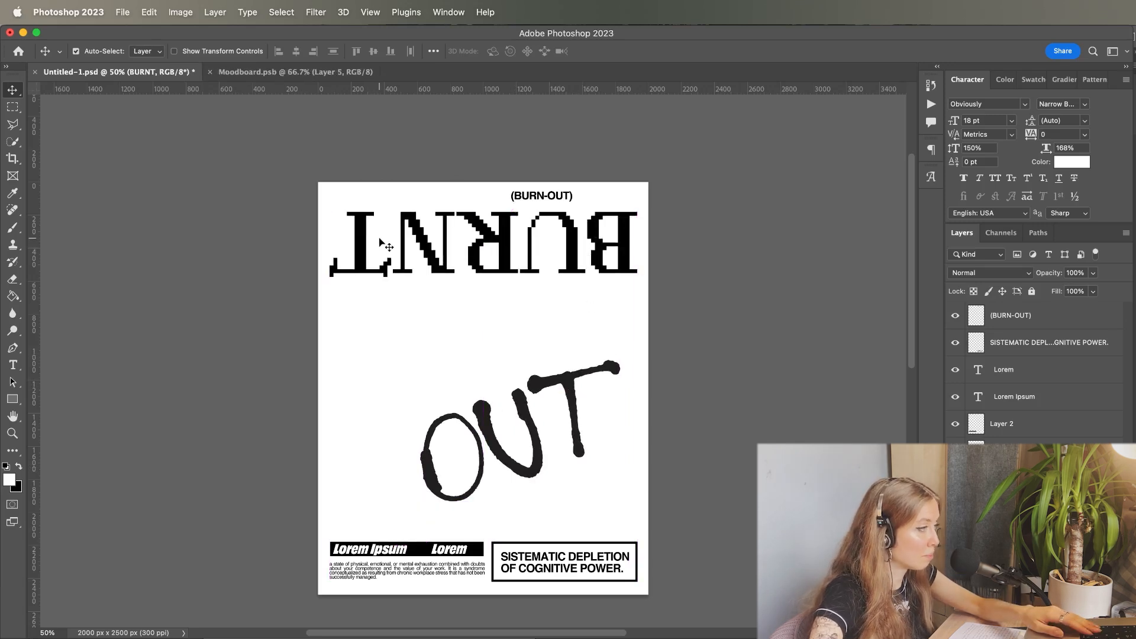
{"action": "left_click_drag", "start_coordinate": [563, 381], "coordinate": [535, 254]}
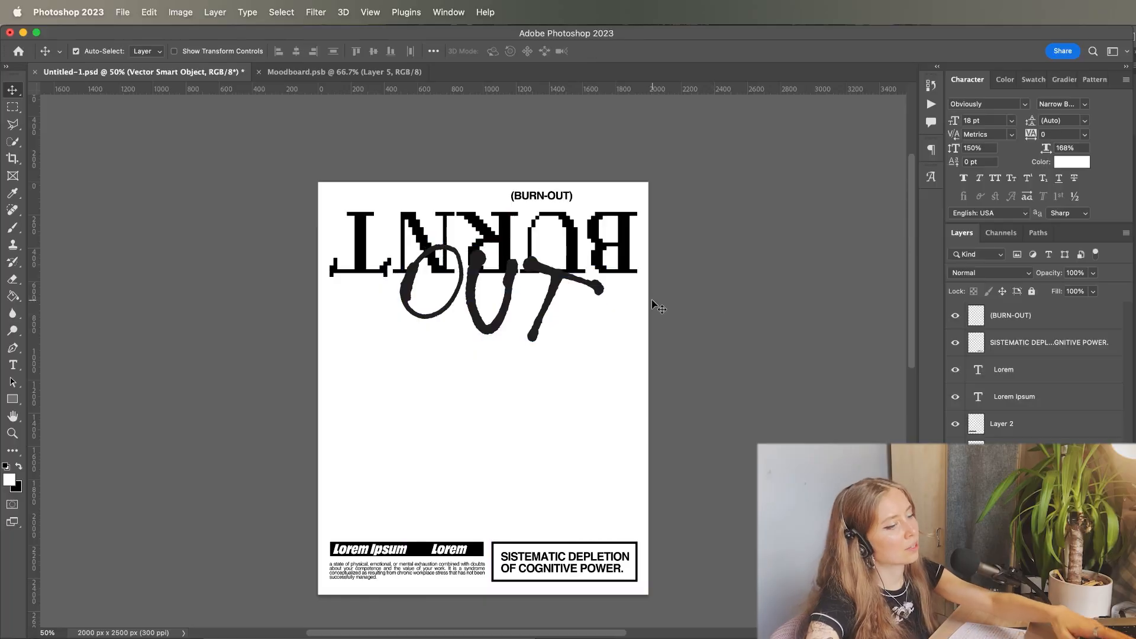
{"action": "key", "text": "super+minus"}
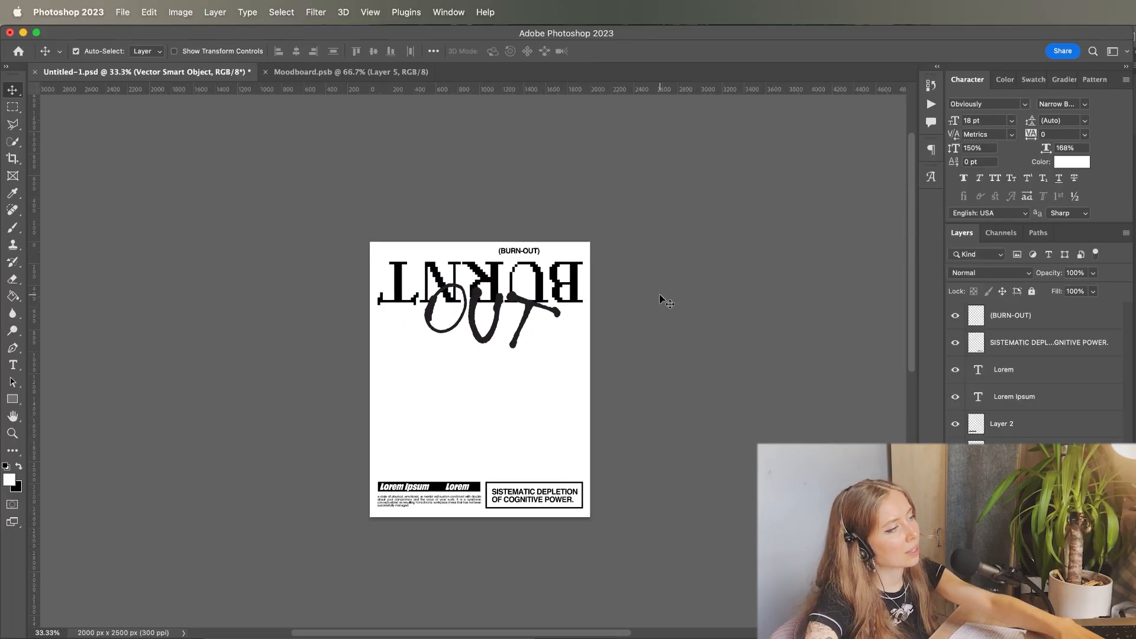
{"action": "key", "text": "super+equal"}
{"action": "key", "text": "super+equal"}
{"action": "left_click_drag", "start_coordinate": [606, 282], "coordinate": [576, 345]}
{"action": "key", "text": "super+minus"}
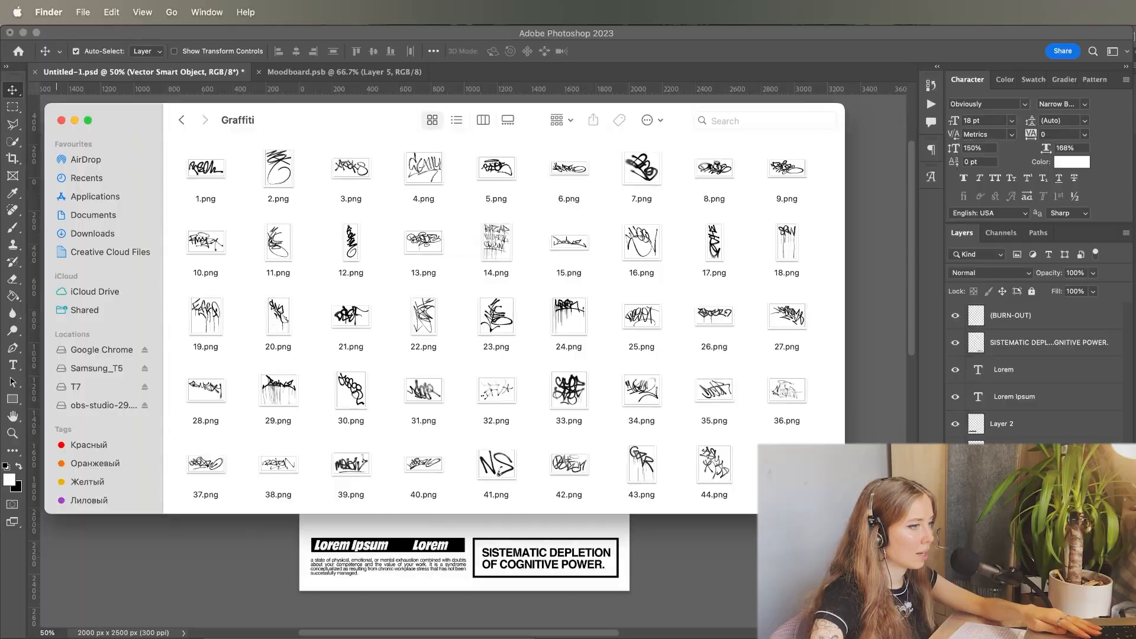
- Place graffiti 34 from the Graffiti folder on the poster and scale it to 16.77% over the left part of BURNT
{"action": "left_click_drag", "start_coordinate": [845, 514], "coordinate": [844, 610]}
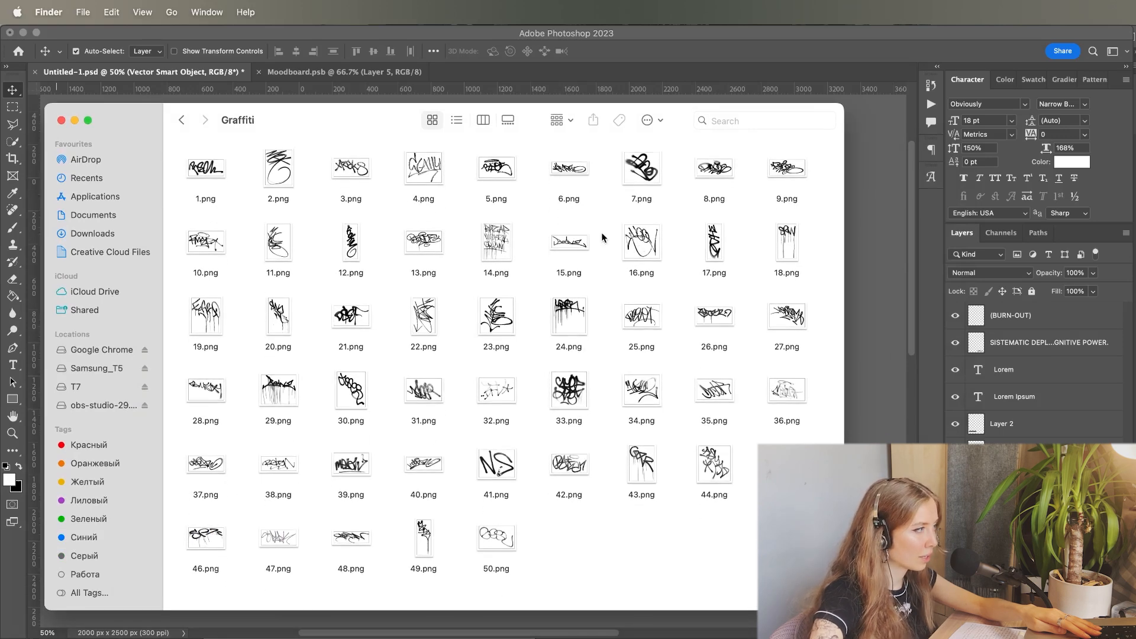
{"action": "left_click", "coordinate": [422, 389]}
{"action": "left_click_drag", "start_coordinate": [441, 371], "coordinate": [352, 422]}
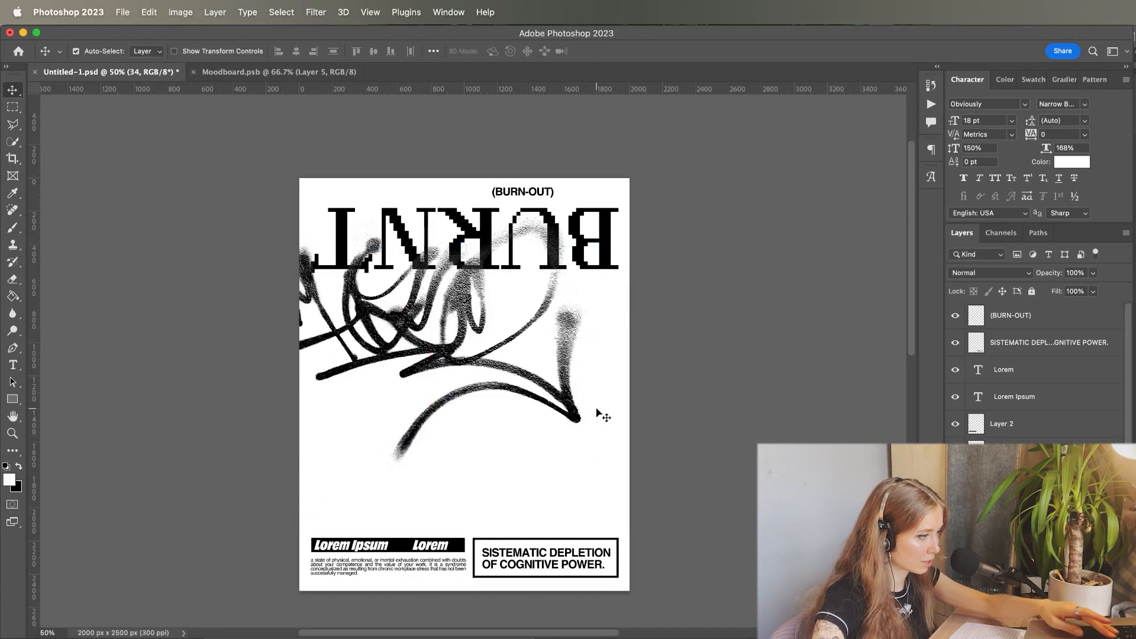
{"action": "key", "text": "super+t"}
{"action": "left_click_drag", "start_coordinate": [596, 474], "coordinate": [493, 389]}
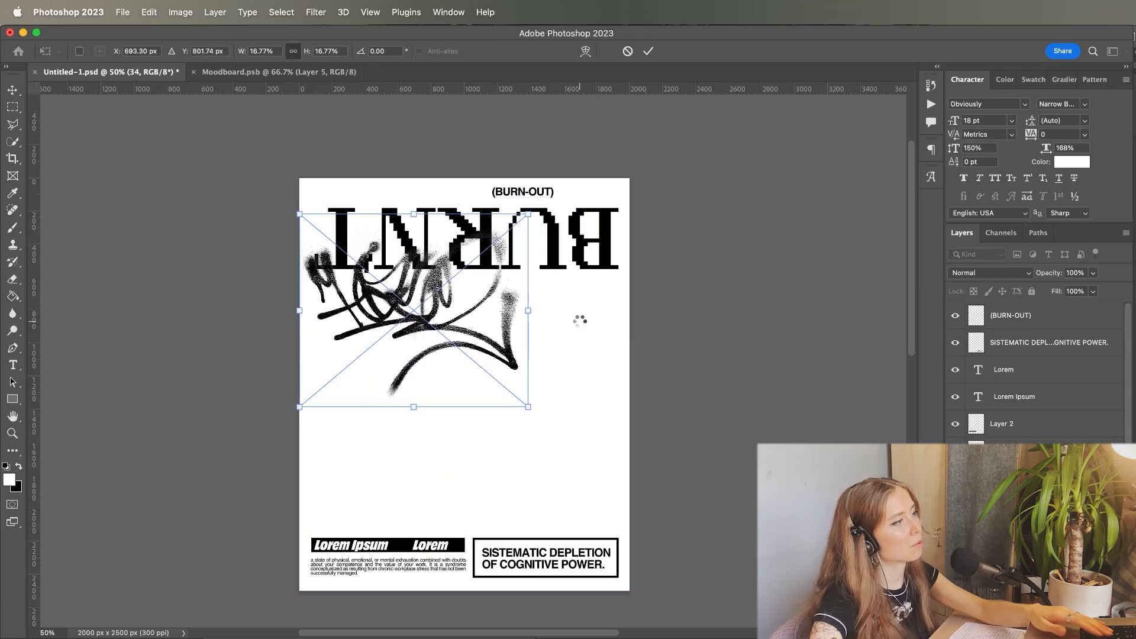
{"action": "key", "text": "Return"}
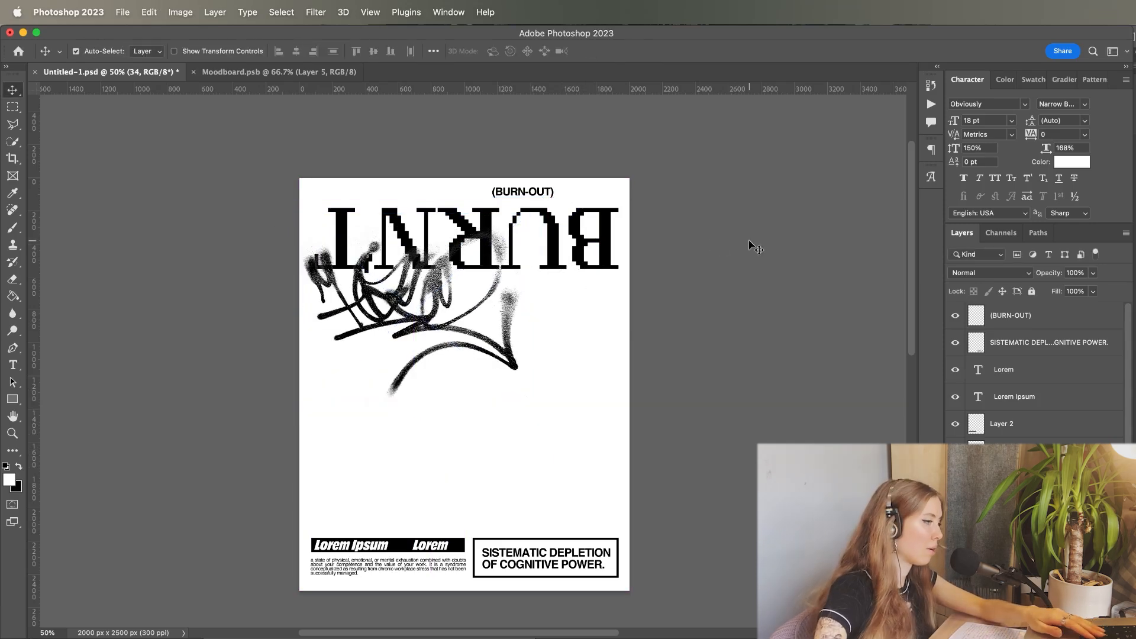
{"action": "key", "text": "super+minus"}
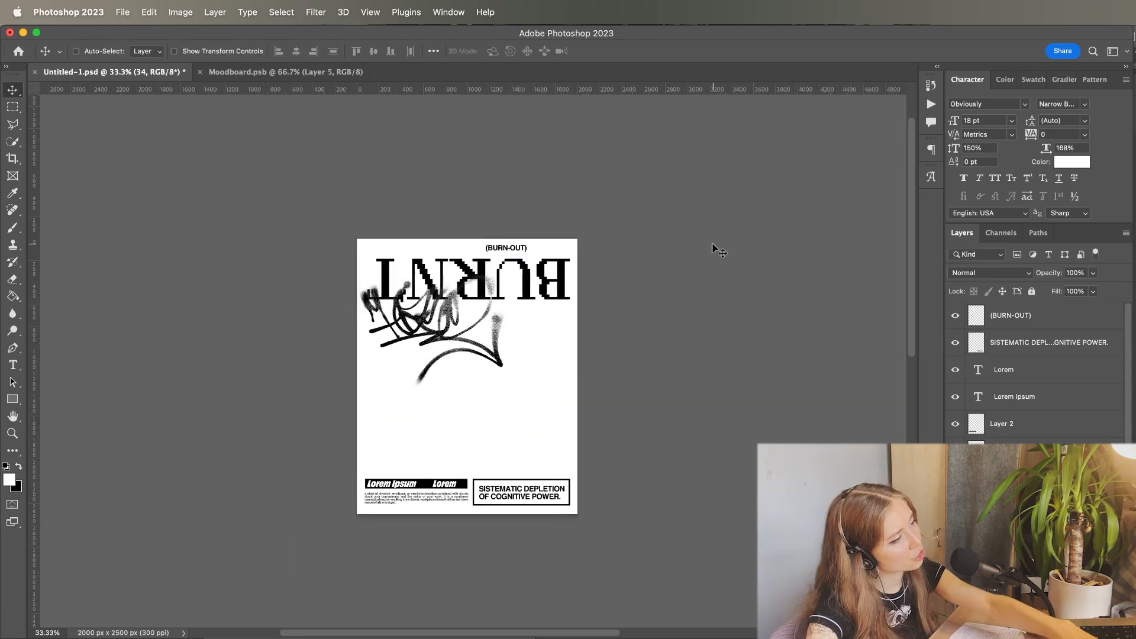
{"action": "key", "text": "super+plus"}
{"action": "key", "text": "super+plus"}
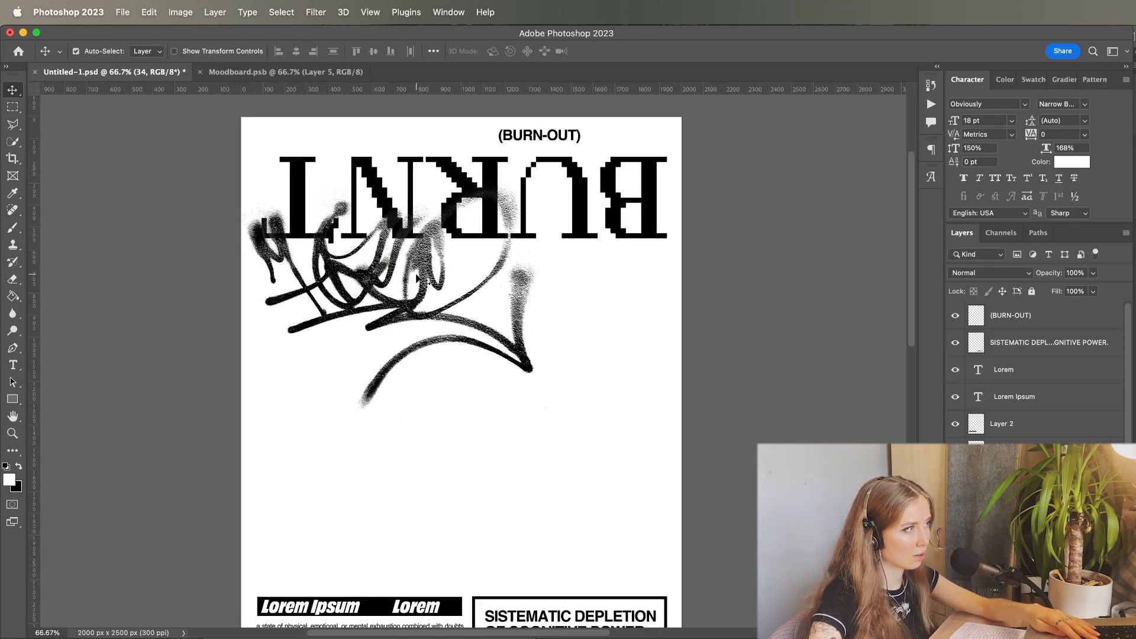
{"action": "scroll", "coordinate": [432, 283], "scroll_direction": "left", "scroll_amount": 3}
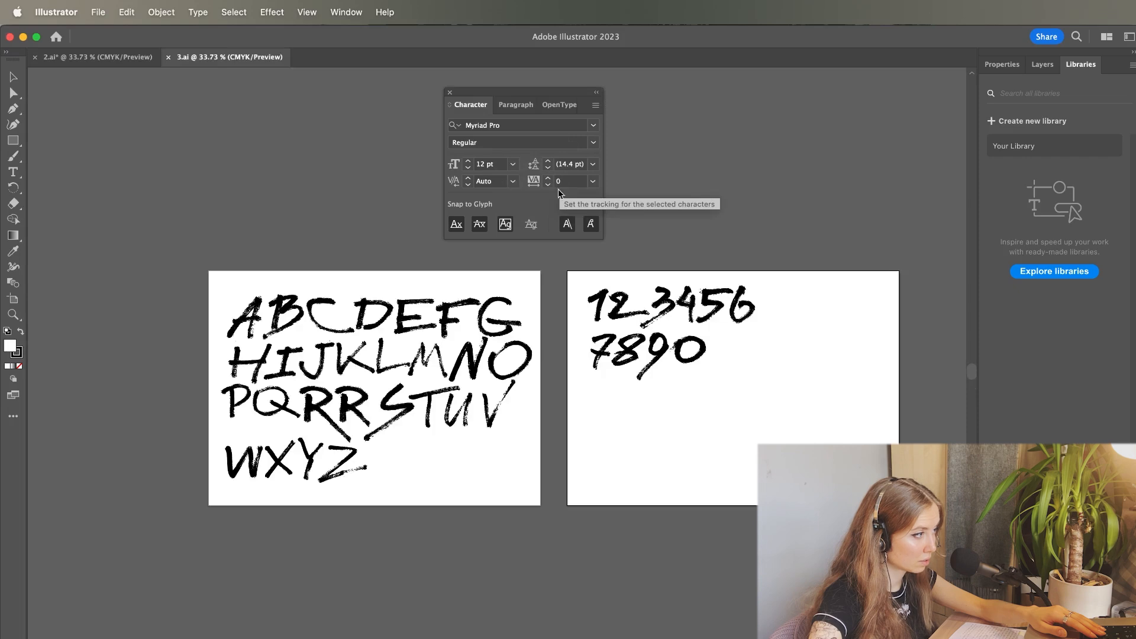
- Assemble the word OUT from the brush letters O, U and T in 3.ai in Illustrator
{"action": "key", "text": "super+equal"}
{"action": "key", "text": "super+equal"}
{"action": "left_click_drag", "start_coordinate": [519, 92], "coordinate": [751, 69]}
{"action": "left_click", "coordinate": [555, 321]}
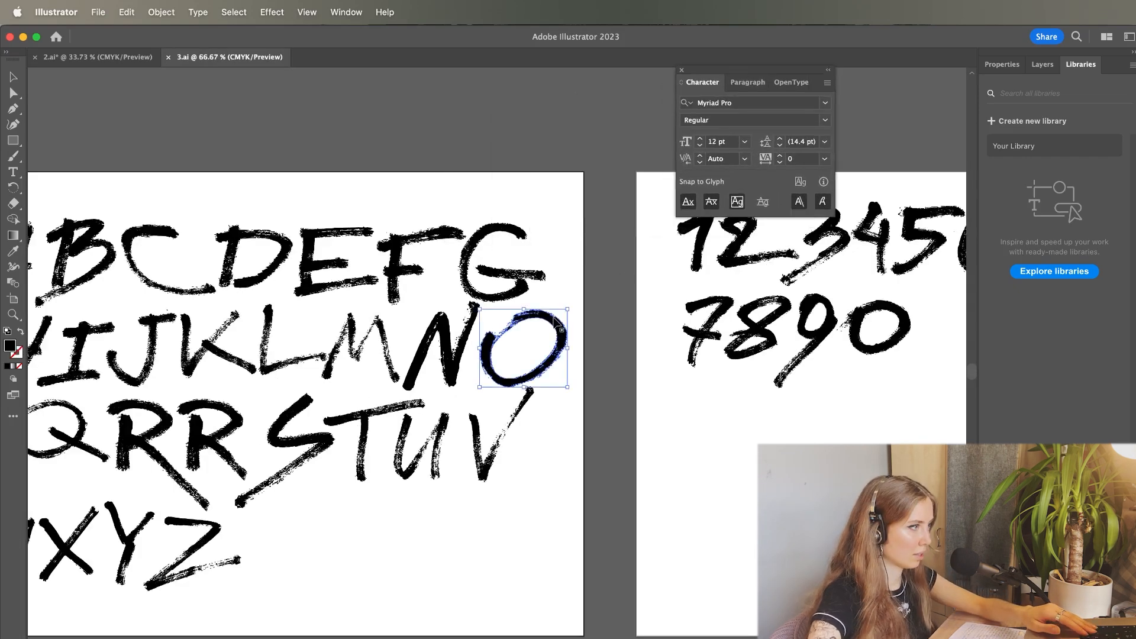
{"action": "left_click_drag", "start_coordinate": [555, 322], "coordinate": [451, 550]}
{"action": "left_click_drag", "start_coordinate": [441, 438], "coordinate": [507, 581]}
{"action": "left_click_drag", "start_coordinate": [359, 415], "coordinate": [535, 555]}
{"action": "scroll", "coordinate": [535, 556], "scroll_direction": "down", "scroll_amount": 5}
{"action": "left_click_drag", "start_coordinate": [579, 361], "coordinate": [593, 387]}
- Bring the brush OUT lettering into the Photoshop poster, enlarge it and tilt it upward across the BURNT title
{"action": "left_click", "coordinate": [390, 370]}
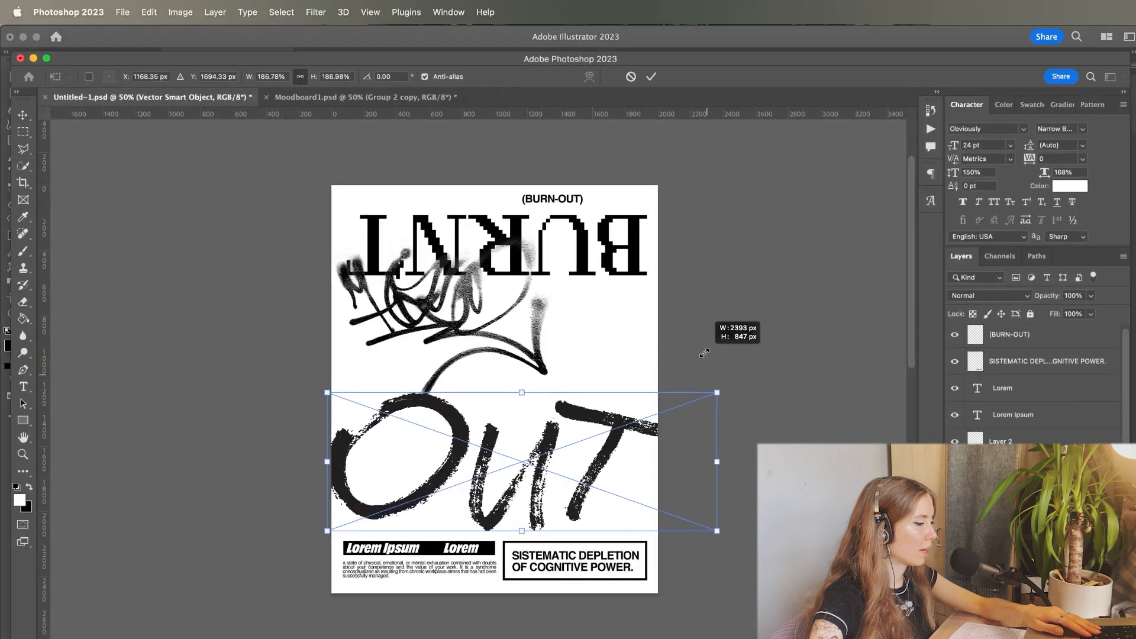
{"action": "left_click_drag", "start_coordinate": [716, 325], "coordinate": [761, 291]}
{"action": "key", "text": "Return"}
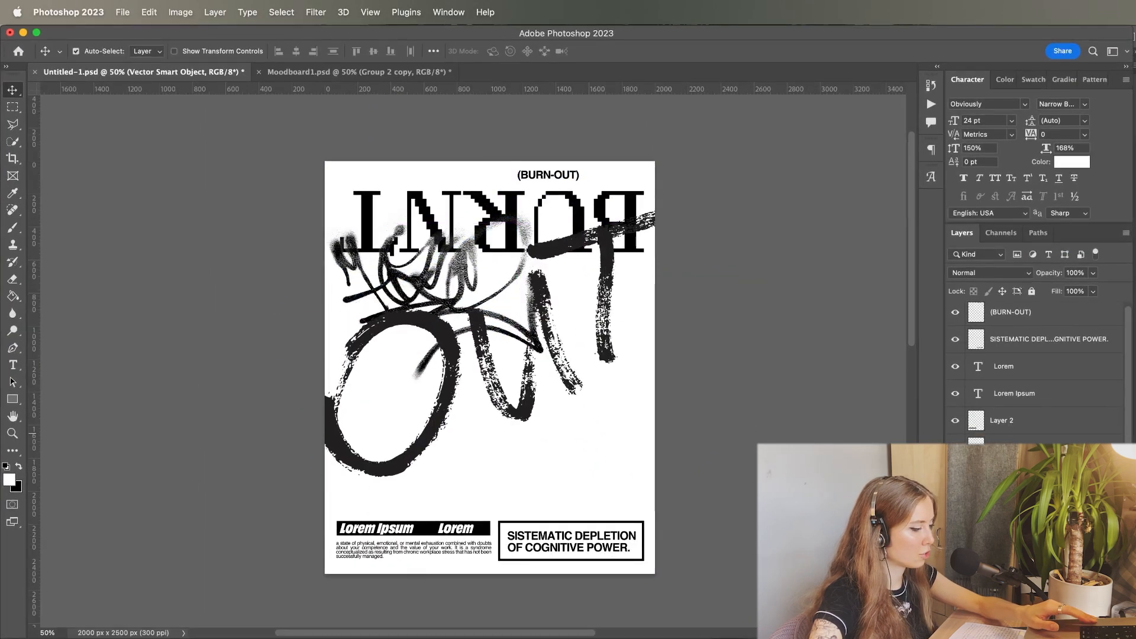
- Select the T of the brush OUT lettering with the Lasso tool, subtracting the area around the U's tail
{"action": "left_click", "coordinate": [13, 124]}
{"action": "mouse_move", "coordinate": [492, 291]}
{"action": "left_mouse_down"}
{"action": "mouse_move", "coordinate": [520, 313]}
{"action": "mouse_move", "coordinate": [550, 411]}
{"action": "mouse_move", "coordinate": [605, 409]}
{"action": "mouse_move", "coordinate": [625, 326]}
{"action": "mouse_move", "coordinate": [660, 293]}
{"action": "mouse_move", "coordinate": [663, 253]}
{"action": "mouse_move", "coordinate": [600, 239]}
{"action": "mouse_move", "coordinate": [503, 279]}
{"action": "left_mouse_up"}
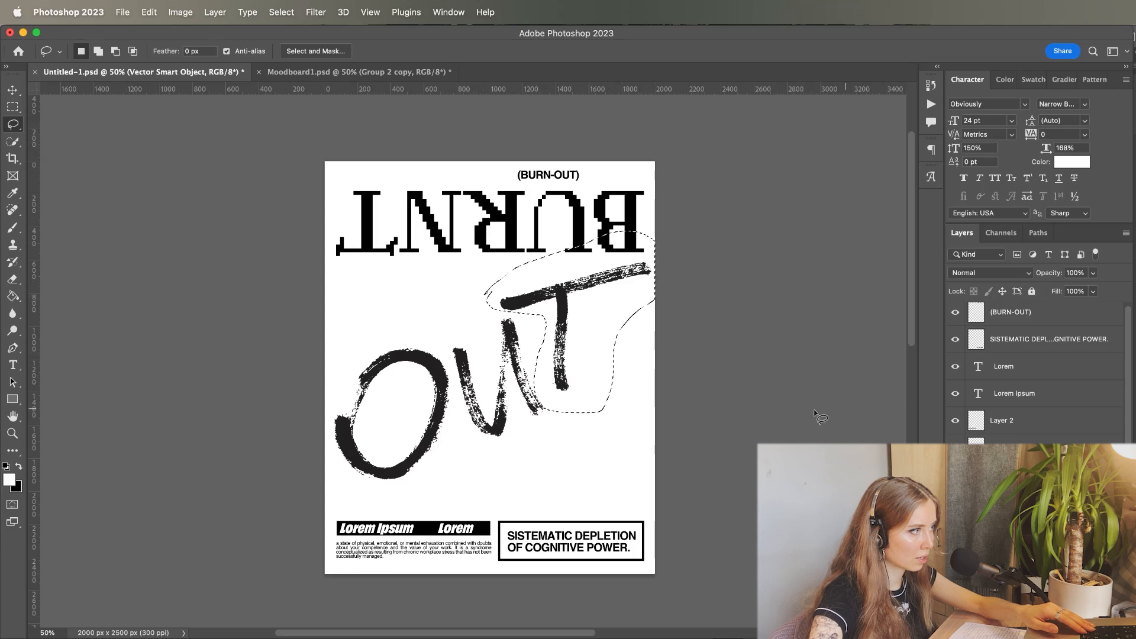
{"action": "key", "text": "alt"}
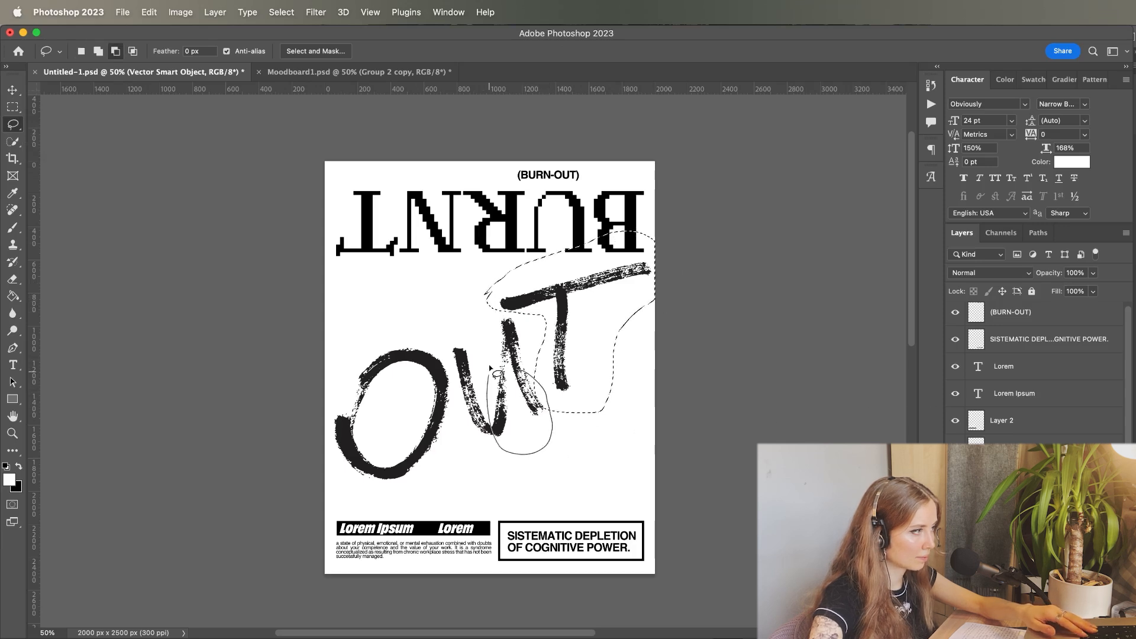
- Move the brush letter O straight up so it overlaps the left end of the BURNT title
{"action": "key", "text": "super+t"}
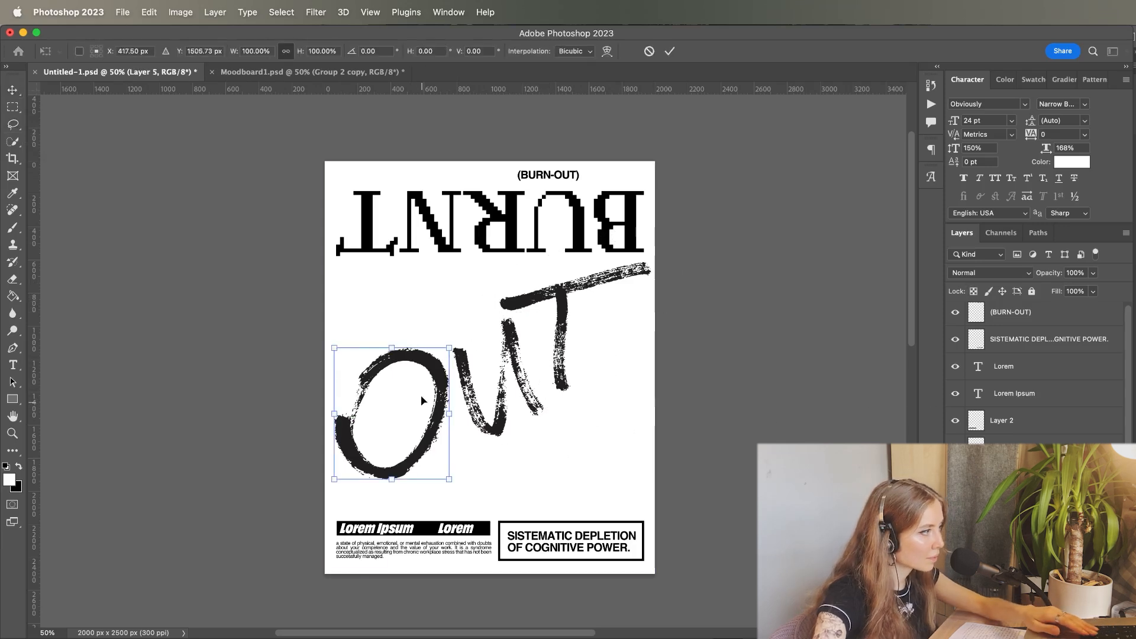
{"action": "mouse_move", "coordinate": [420, 397]}
{"action": "left_mouse_down"}
{"action": "mouse_move", "coordinate": [412, 288]}
{"action": "mouse_move", "coordinate": [422, 276]}
{"action": "left_mouse_up"}
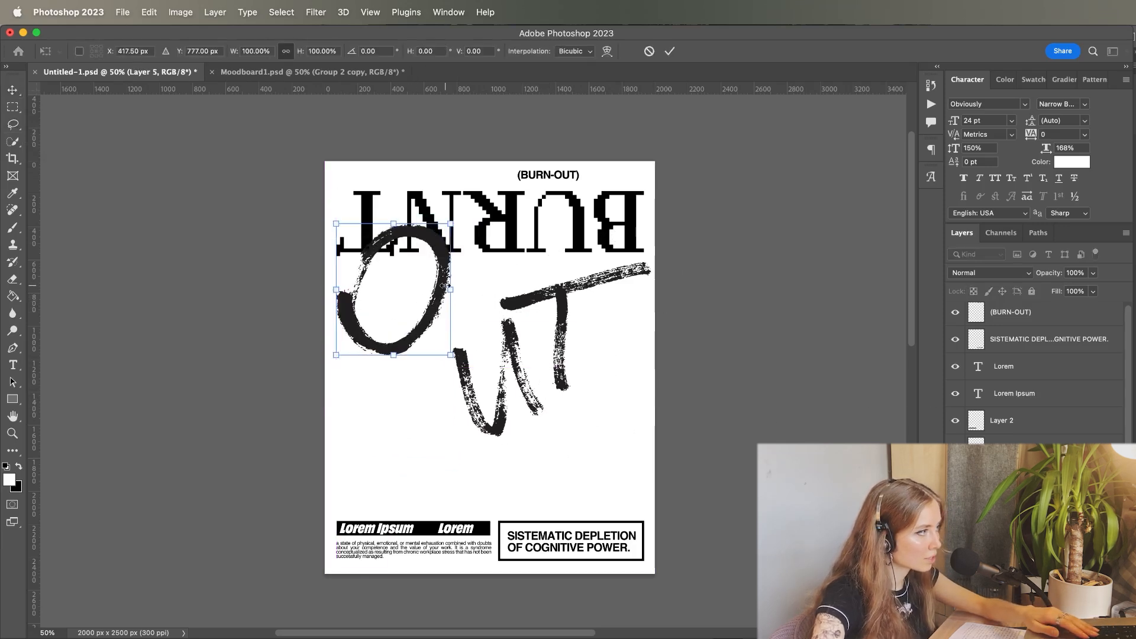
{"action": "key", "text": "Return"}
- Enlarge the three brush letters together to 136.35% and rotate the O clockwise over the left end of BURNT
{"action": "left_click", "coordinate": [464, 359]}
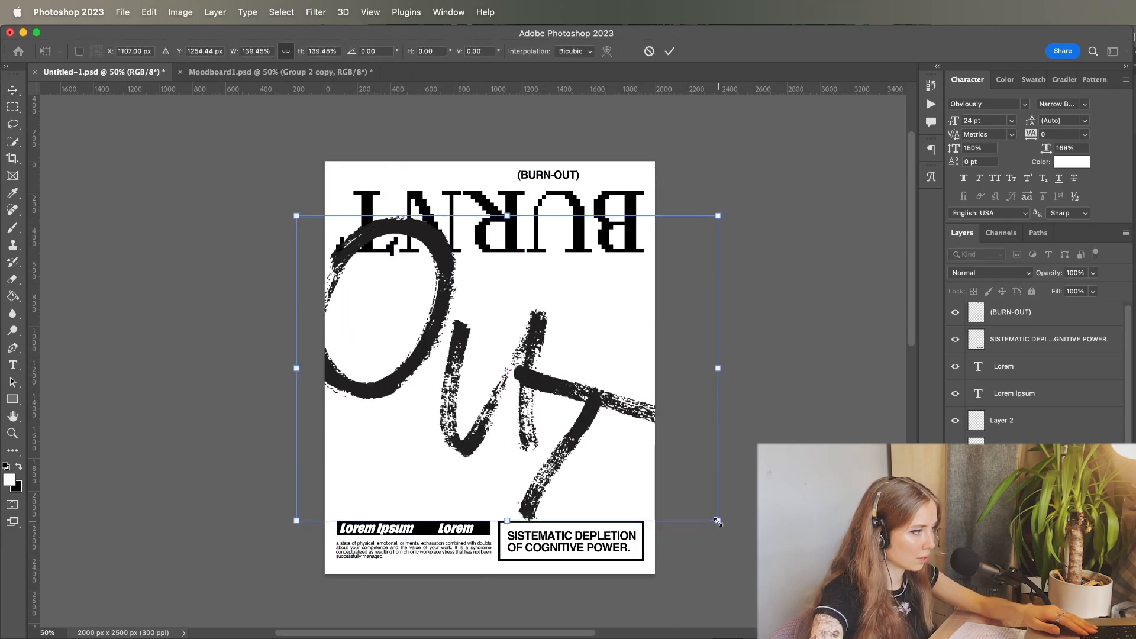
{"action": "left_click_drag", "start_coordinate": [718, 522], "coordinate": [689, 510]}
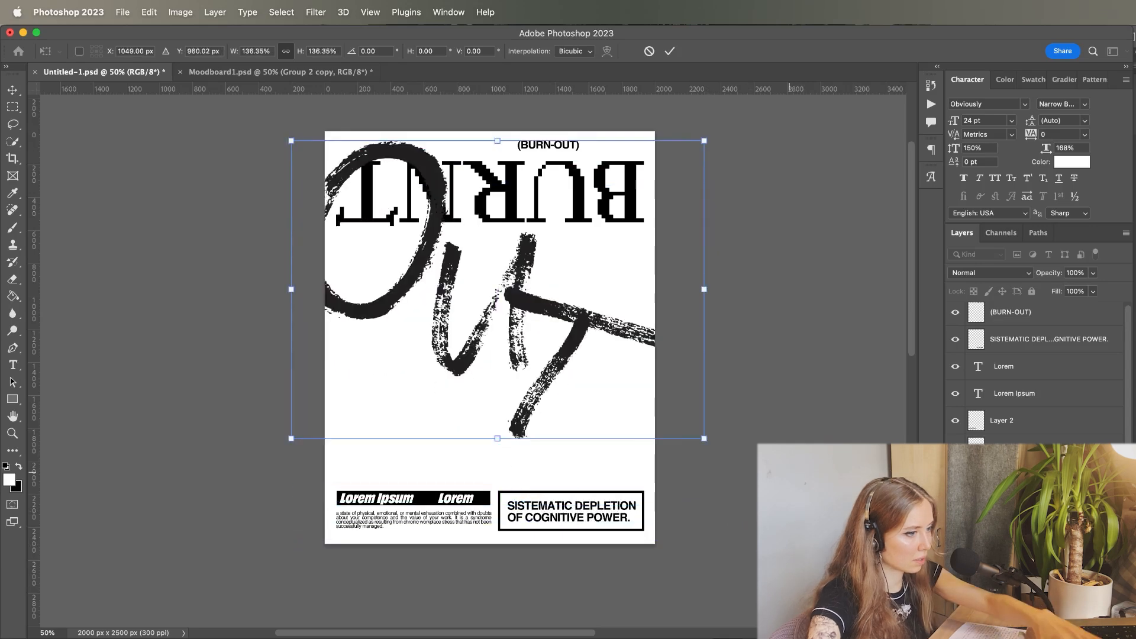
{"action": "key", "text": "Return"}
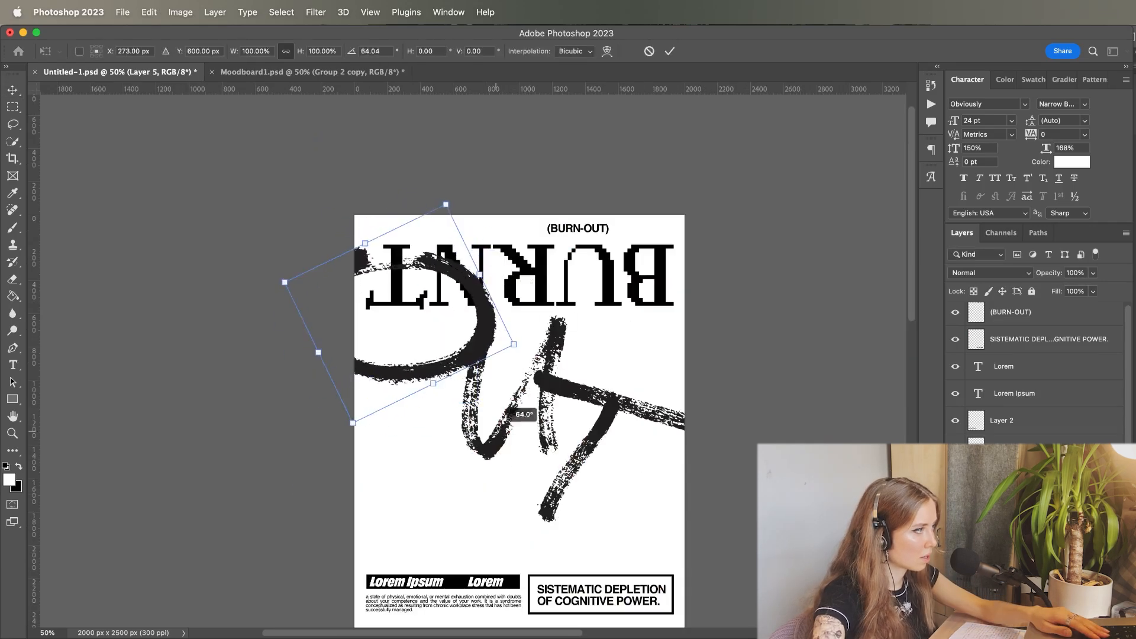
{"action": "left_click_drag", "start_coordinate": [497, 430], "coordinate": [450, 370]}
{"action": "key", "text": "Return"}
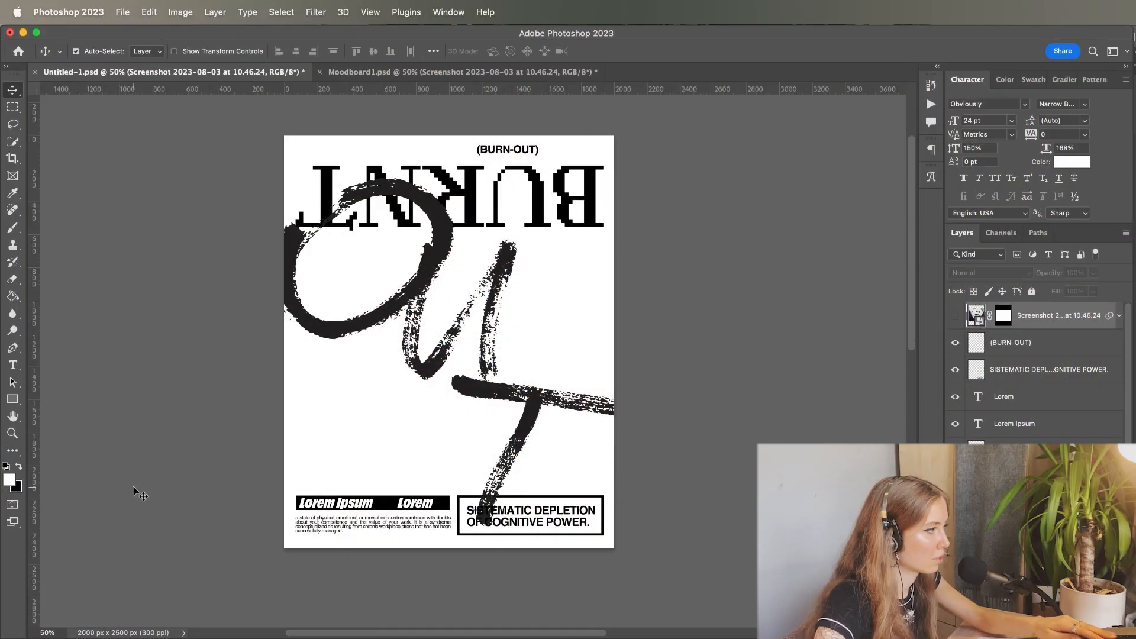
- Show the hidden Screenshot layer with the cropped face photo across the middle of the poster
{"action": "scroll", "coordinate": [132, 492], "scroll_direction": "right", "scroll_amount": 1}
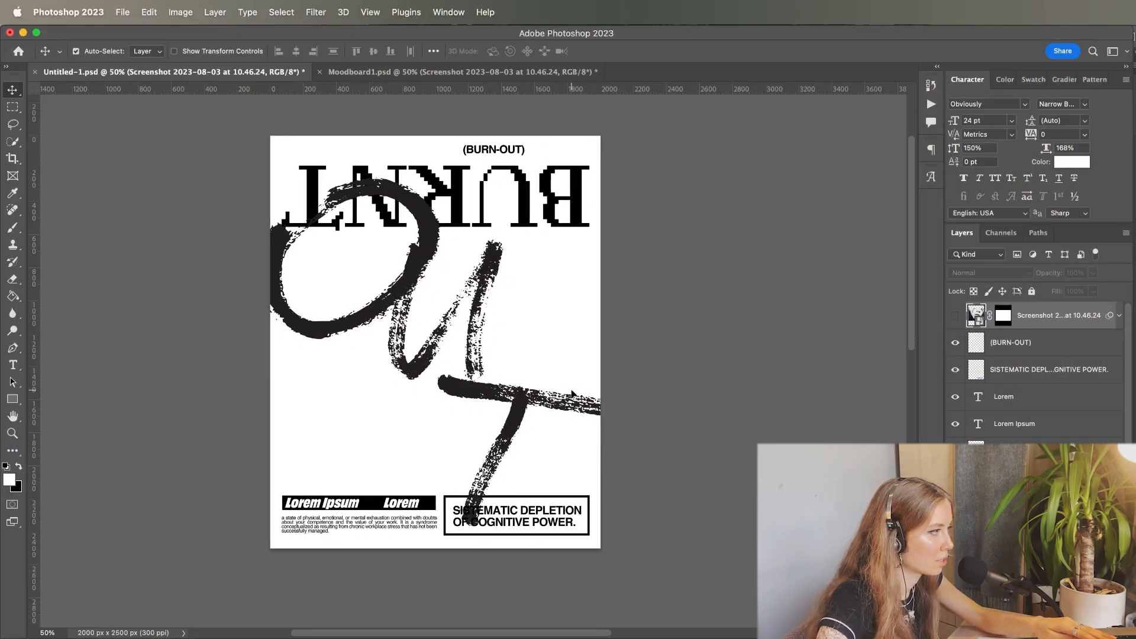
{"action": "left_click_drag", "start_coordinate": [465, 374], "coordinate": [535, 410]}
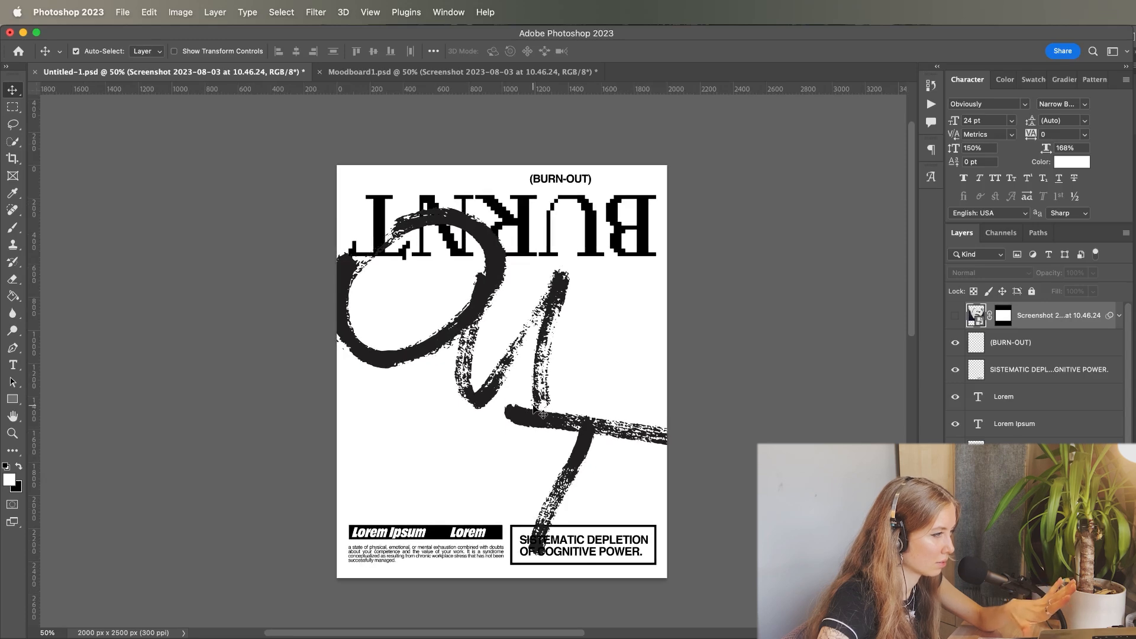
{"action": "left_click", "coordinate": [955, 315]}
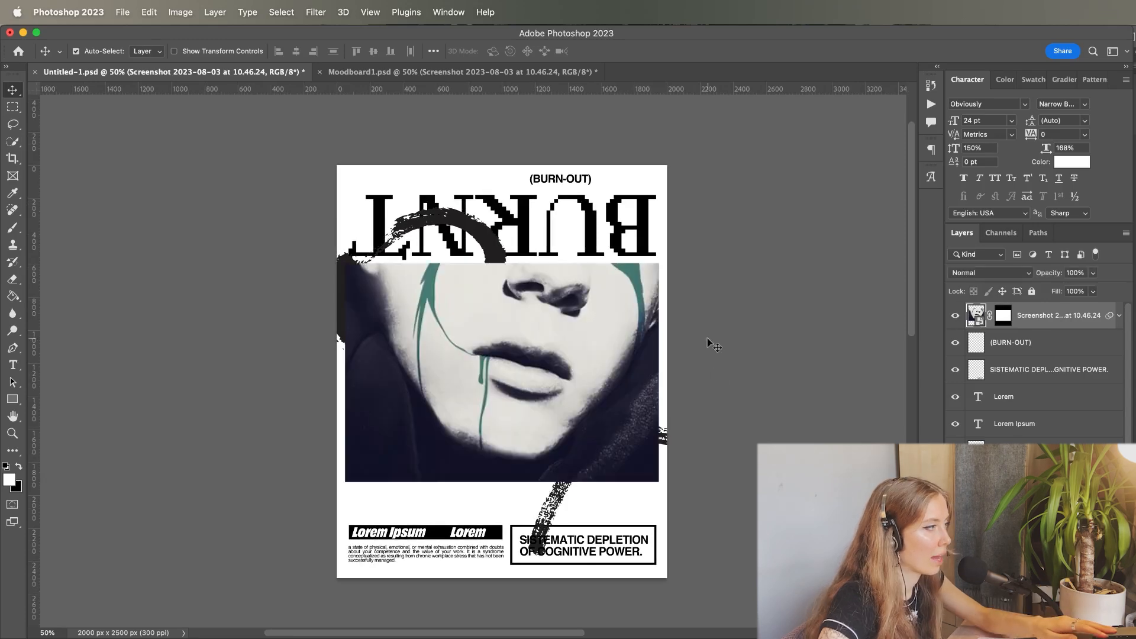
{"action": "left_click_drag", "start_coordinate": [683, 384], "coordinate": [614, 348]}
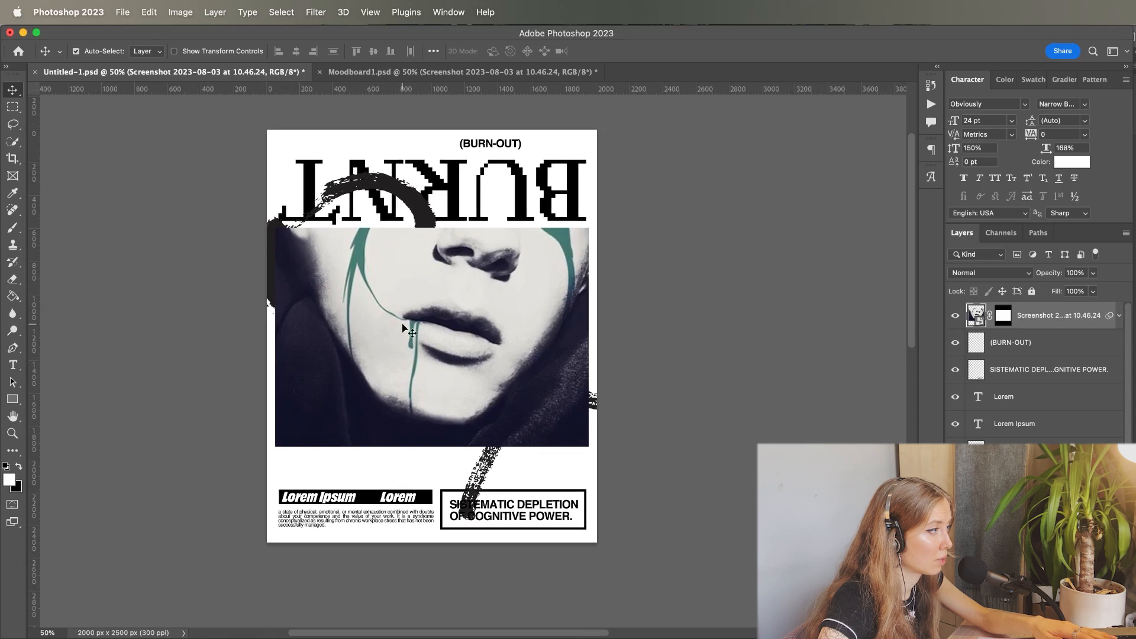
{"action": "left_click_drag", "start_coordinate": [350, 314], "coordinate": [377, 360]}
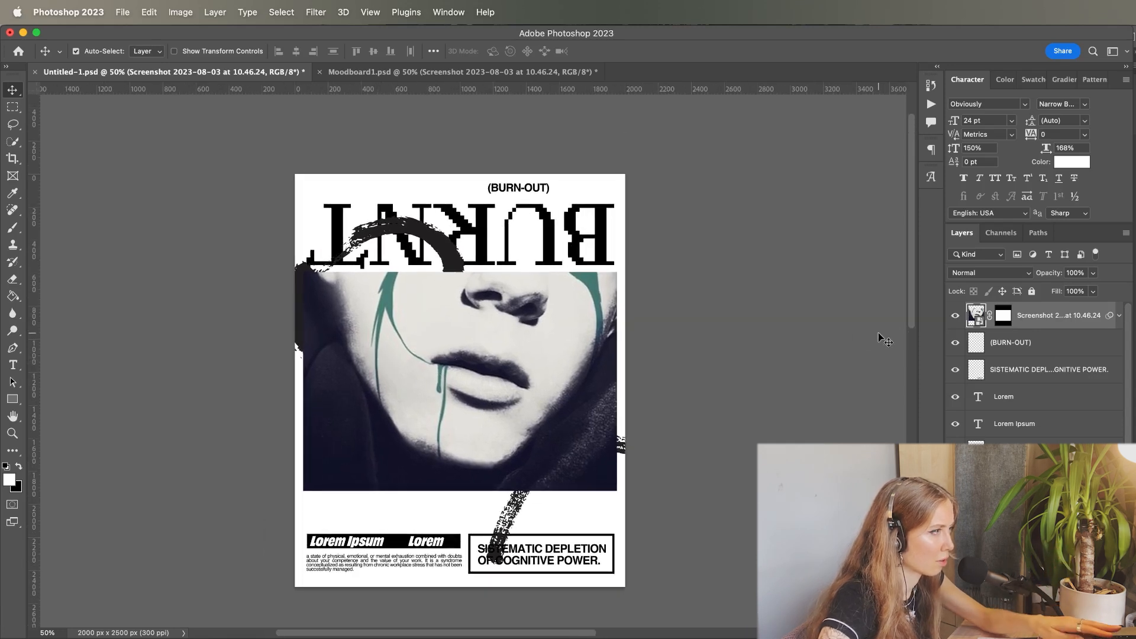
- Move the Screenshot photo layer down the layer stack, beneath the brush OUT letters
{"action": "left_click_drag", "start_coordinate": [1016, 326], "coordinate": [1016, 525]}
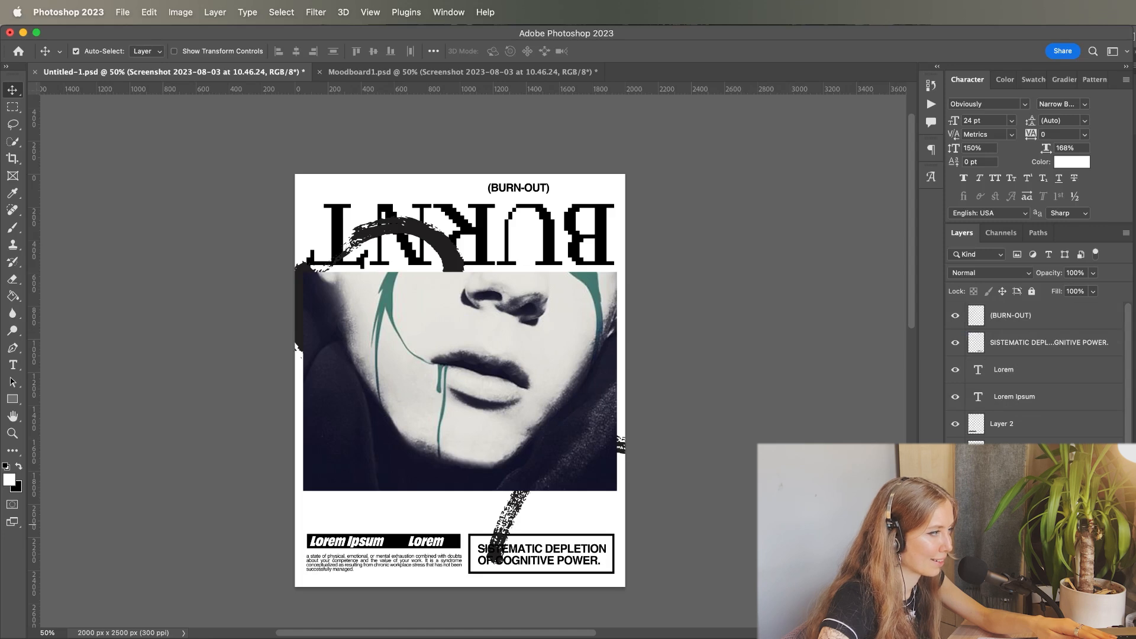
{"action": "scroll", "coordinate": [1036, 373], "scroll_direction": "down", "scroll_amount": 8}
{"action": "left_click_drag", "start_coordinate": [1021, 396], "coordinate": [1021, 456]}
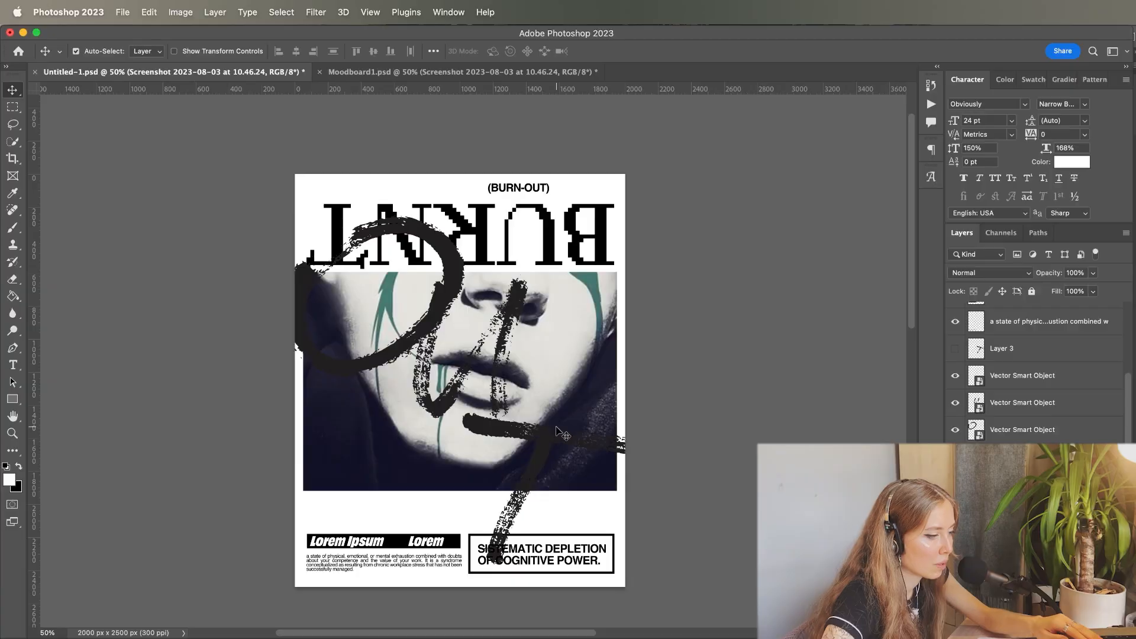
- Fully desaturate the face photo and give it an inverted, high-contrast look with a multi-point Curves adjustment
{"action": "key", "text": "ctrl+u"}
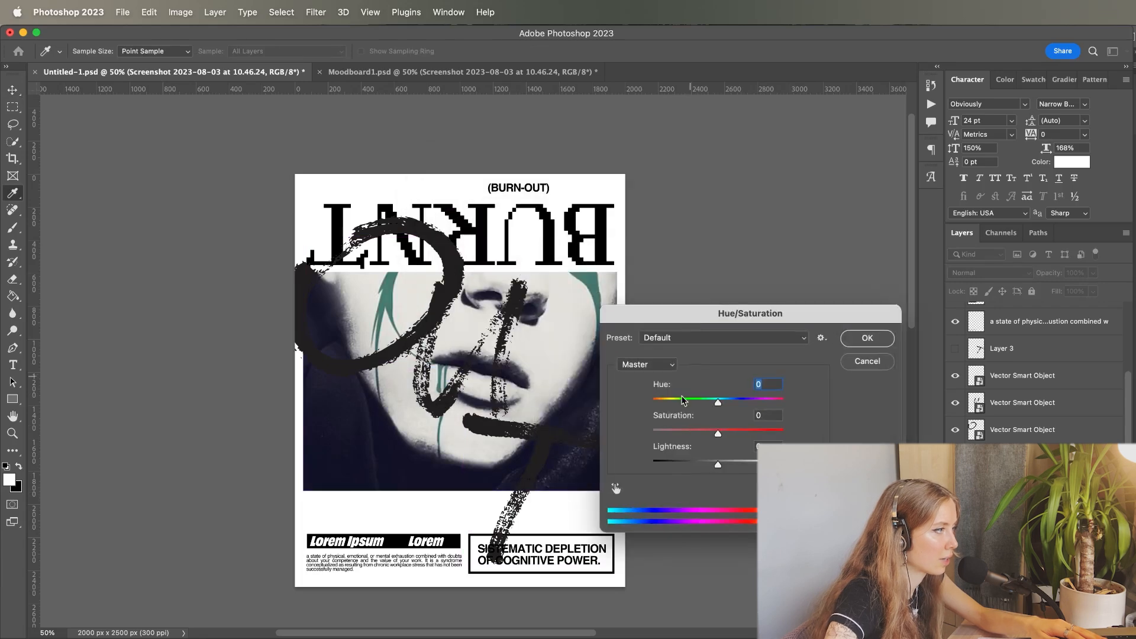
{"action": "left_click", "coordinate": [863, 337]}
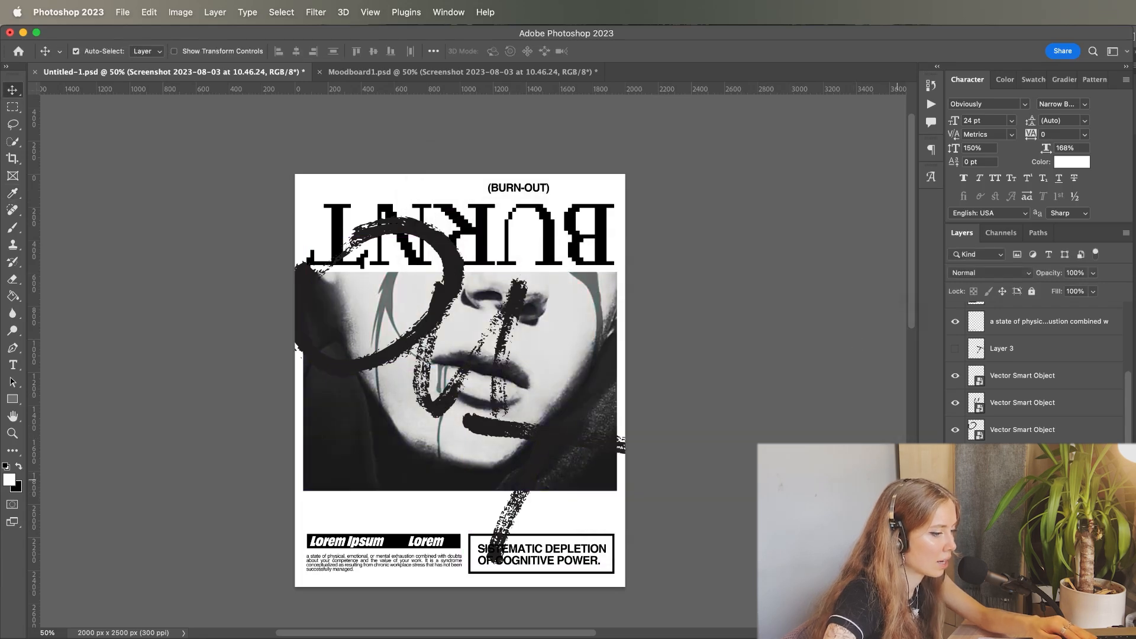
{"action": "key", "text": "ctrl+m"}
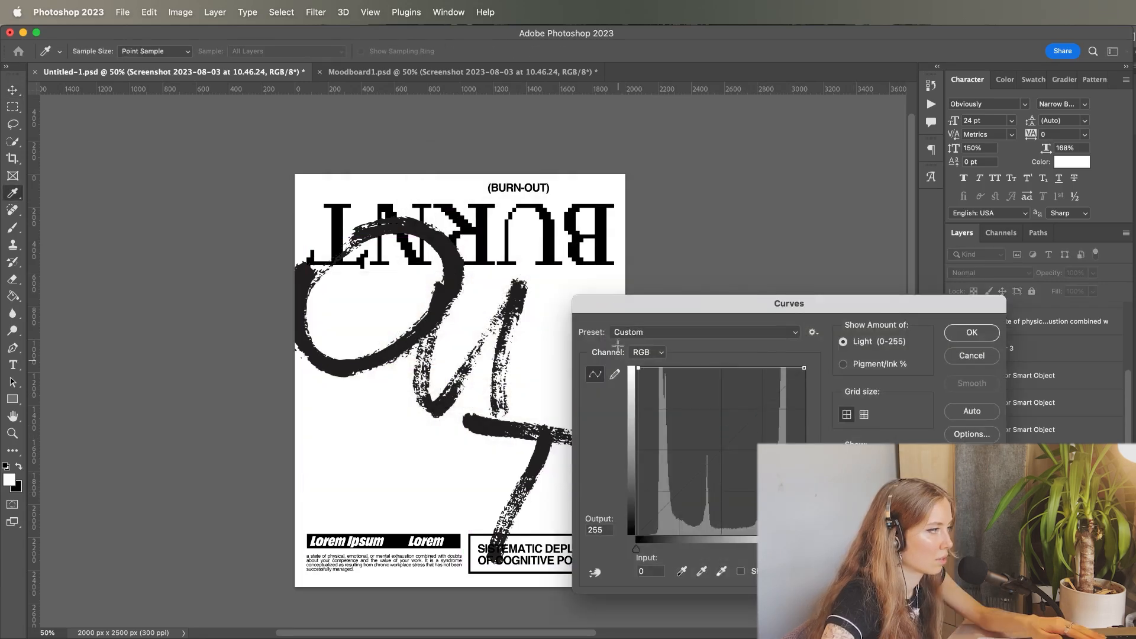
{"action": "left_click_drag", "start_coordinate": [714, 446], "coordinate": [641, 480]}
{"action": "left_click_drag", "start_coordinate": [731, 485], "coordinate": [763, 401]}
{"action": "left_click_drag", "start_coordinate": [641, 481], "coordinate": [661, 496]}
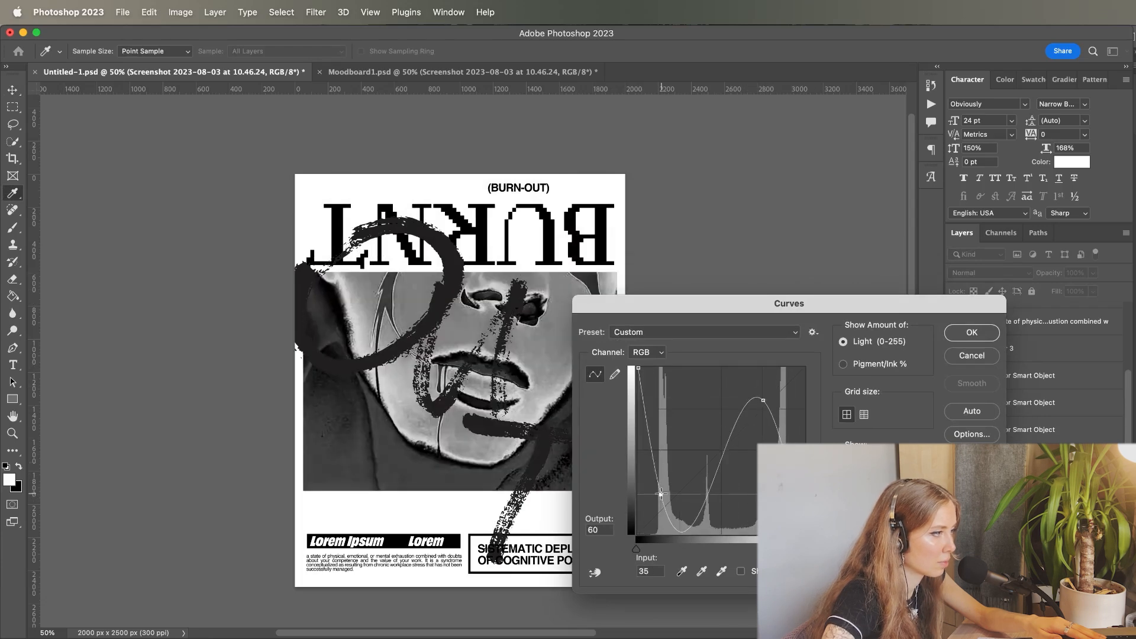
{"action": "left_click_drag", "start_coordinate": [763, 400], "coordinate": [768, 374]}
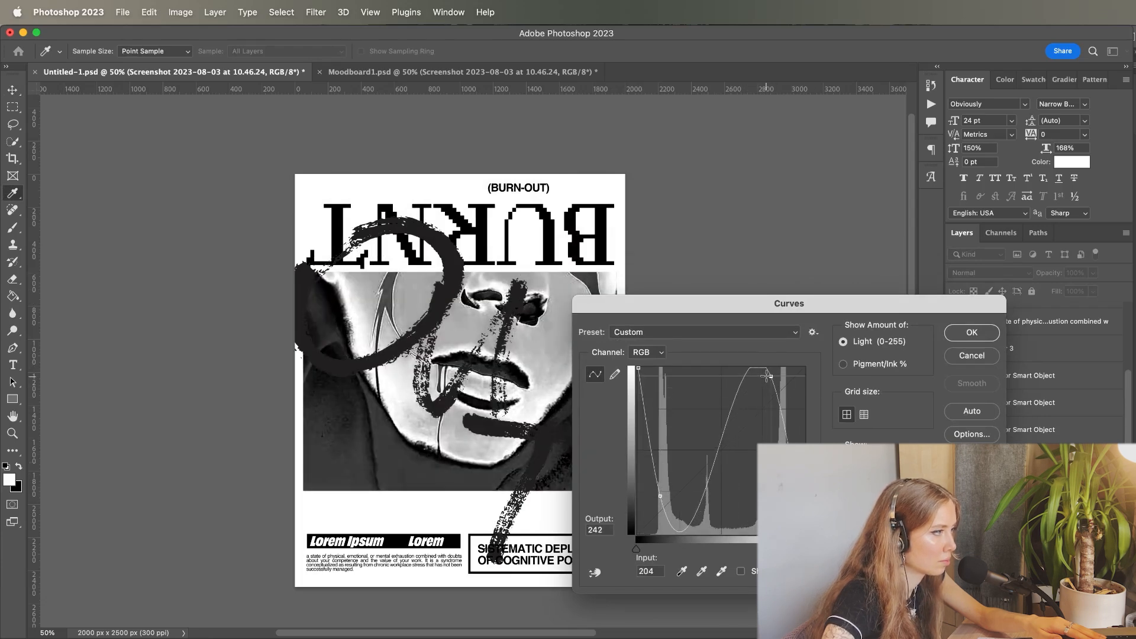
{"action": "left_click_drag", "start_coordinate": [774, 304], "coordinate": [877, 275]}
{"action": "mouse_move", "coordinate": [767, 474]}
{"action": "left_mouse_down"}
{"action": "mouse_move", "coordinate": [768, 449]}
{"action": "mouse_move", "coordinate": [768, 467]}
{"action": "left_mouse_up"}
{"action": "left_click_drag", "start_coordinate": [741, 340], "coordinate": [852, 415]}
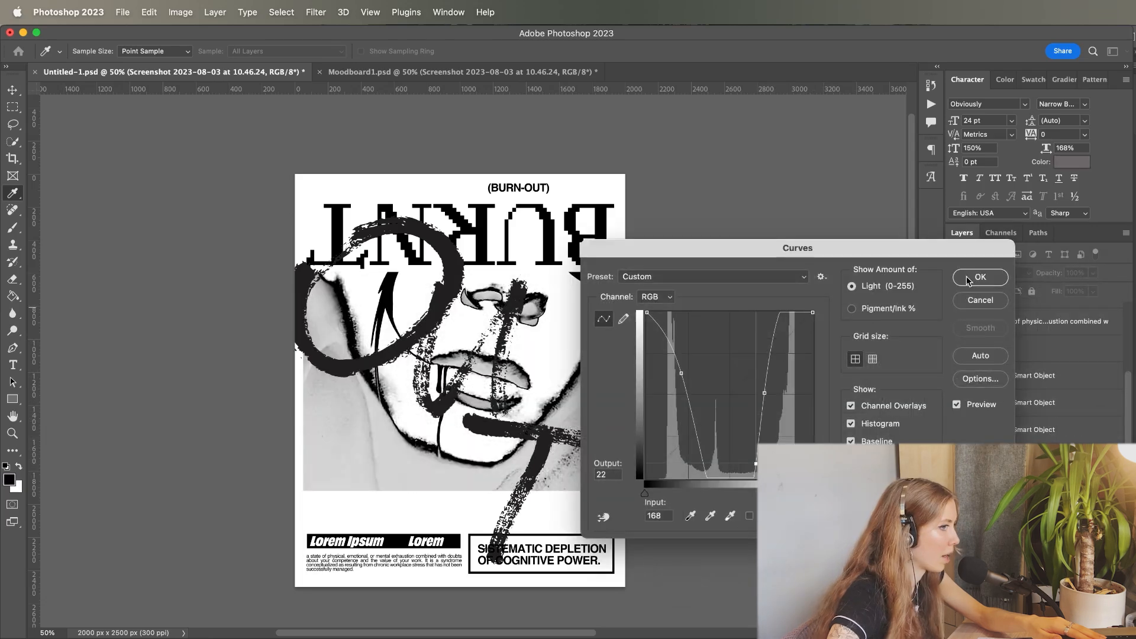
{"action": "left_click", "coordinate": [980, 277]}
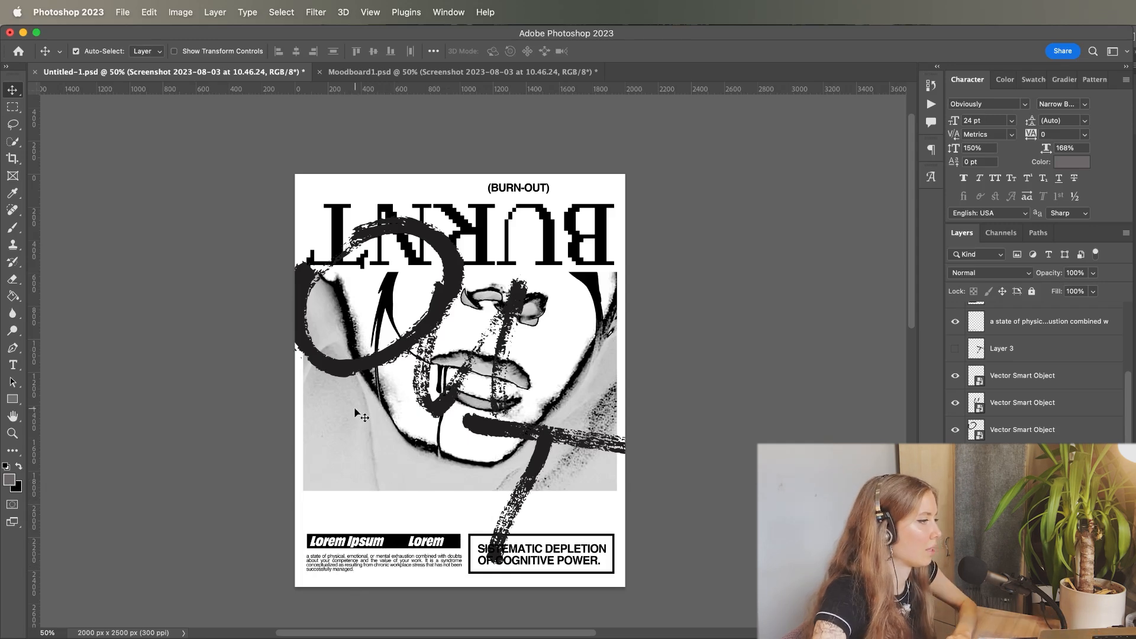
- Adjust the vertical spacing by nudging the face photo and BURNT title slightly down and the footer elements slightly up
{"action": "left_click_drag", "start_coordinate": [417, 465], "coordinate": [418, 482]}
{"action": "left_click_drag", "start_coordinate": [507, 260], "coordinate": [507, 272]}
{"action": "left_click_drag", "start_coordinate": [421, 436], "coordinate": [388, 451]}
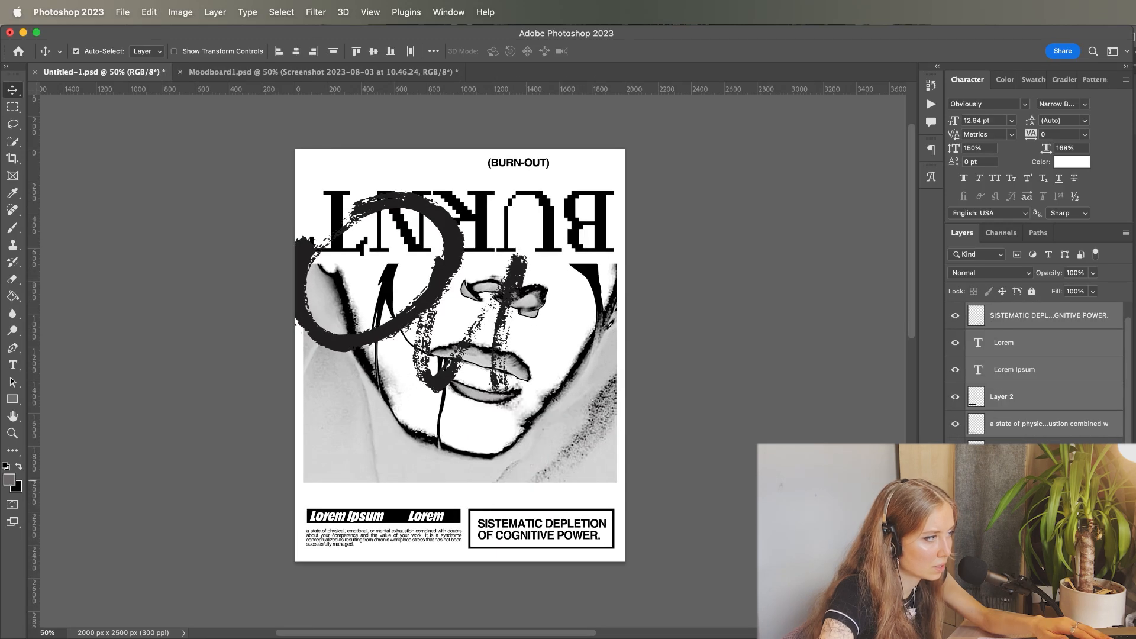
{"action": "key", "text": "super+z"}
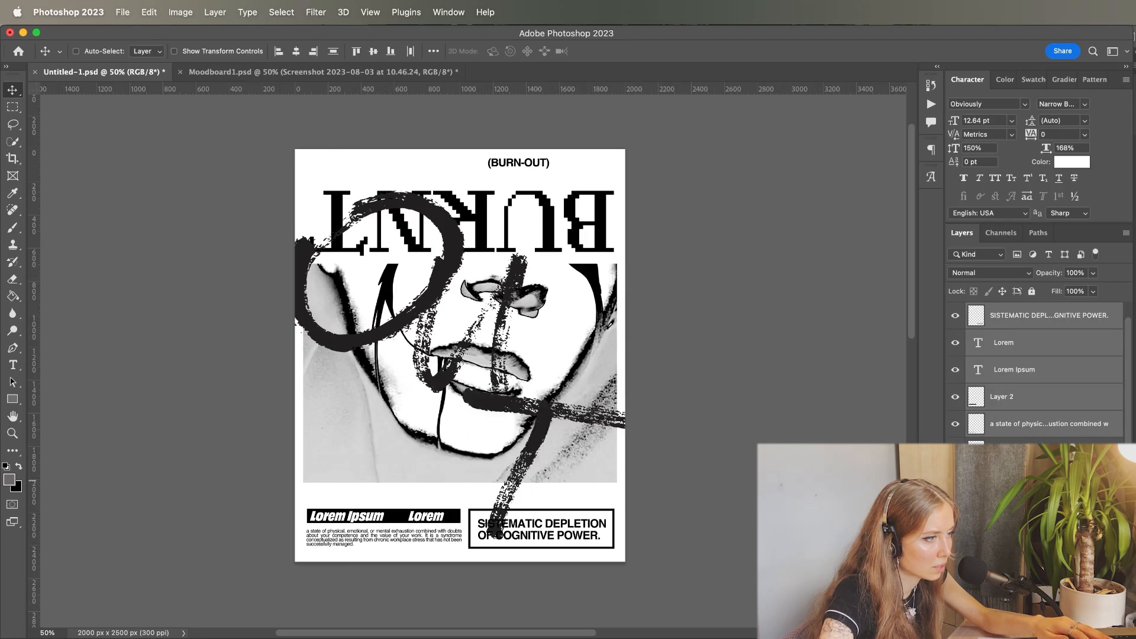
{"action": "left_click_drag", "start_coordinate": [339, 519], "coordinate": [339, 509]}
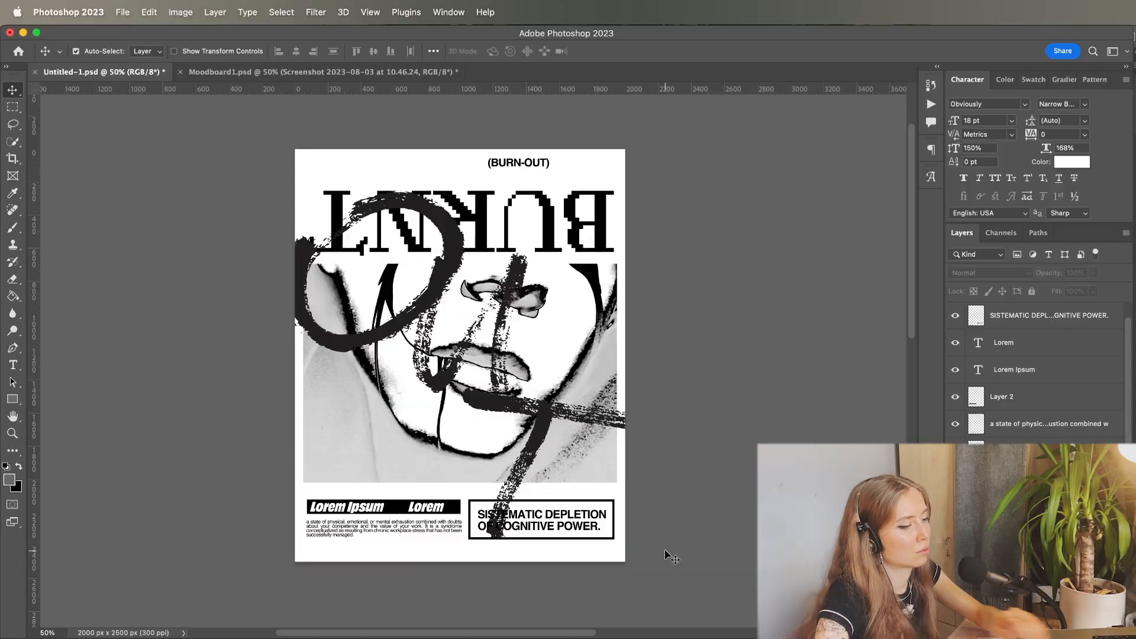
- Place vertical guides along the outer side edges of the face photo
{"action": "key", "text": "super+plus"}
{"action": "key", "text": "super+plus"}
{"action": "left_click_drag", "start_coordinate": [680, 558], "coordinate": [636, 410]}
{"action": "left_click_drag", "start_coordinate": [34, 472], "coordinate": [729, 508]}
{"action": "left_click_drag", "start_coordinate": [34, 496], "coordinate": [101, 460]}
- Align the black label bar, its text and the paragraph to one guide and the framed text box to the other
{"action": "left_click_drag", "start_coordinate": [178, 513], "coordinate": [170, 513]}
{"action": "left_click", "coordinate": [169, 508], "text": "shift"}
{"action": "left_click_drag", "start_coordinate": [107, 475], "coordinate": [162, 494]}
{"action": "left_click_drag", "start_coordinate": [178, 505], "coordinate": [170, 505]}
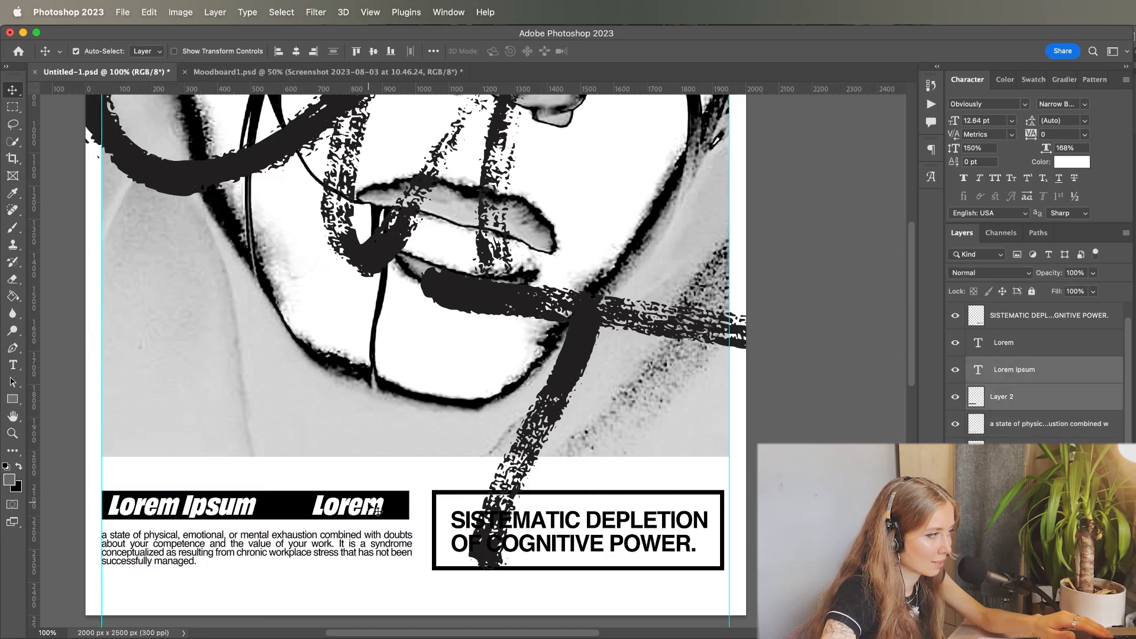
{"action": "left_click", "coordinate": [464, 551]}
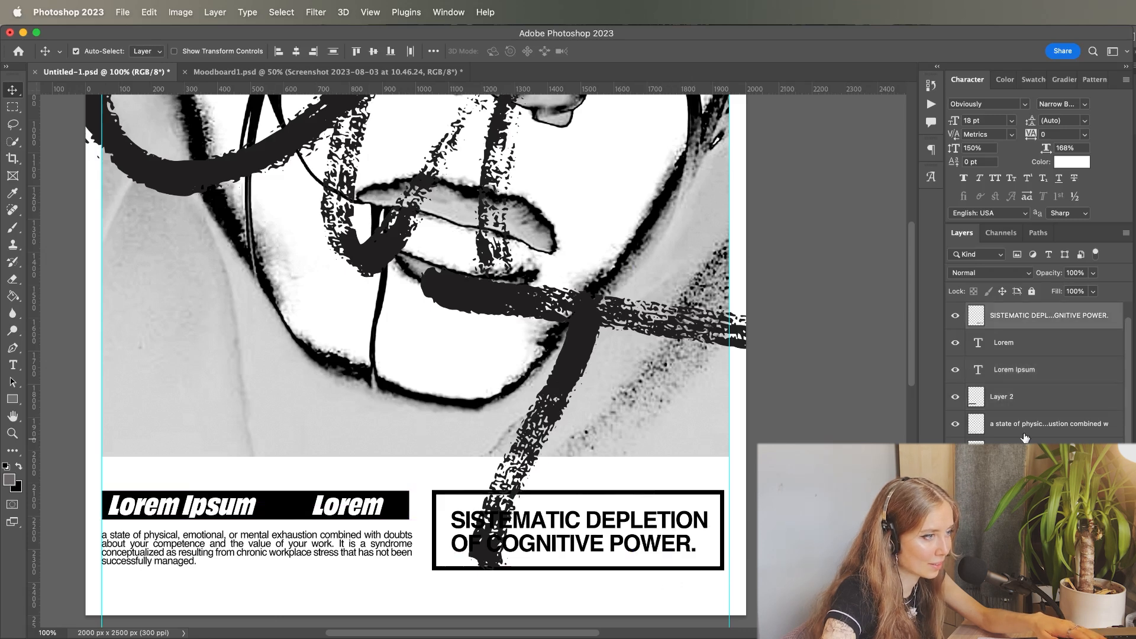
{"action": "left_click_drag", "start_coordinate": [463, 550], "coordinate": [468, 551]}
{"action": "left_click", "coordinate": [426, 478]}
- Replace the Lorem Ipsum and Lorem texts on the black label bar with 03.08 and 2023
{"action": "left_click_drag", "start_coordinate": [244, 484], "coordinate": [303, 504]}
{"action": "double_click", "coordinate": [298, 536]}
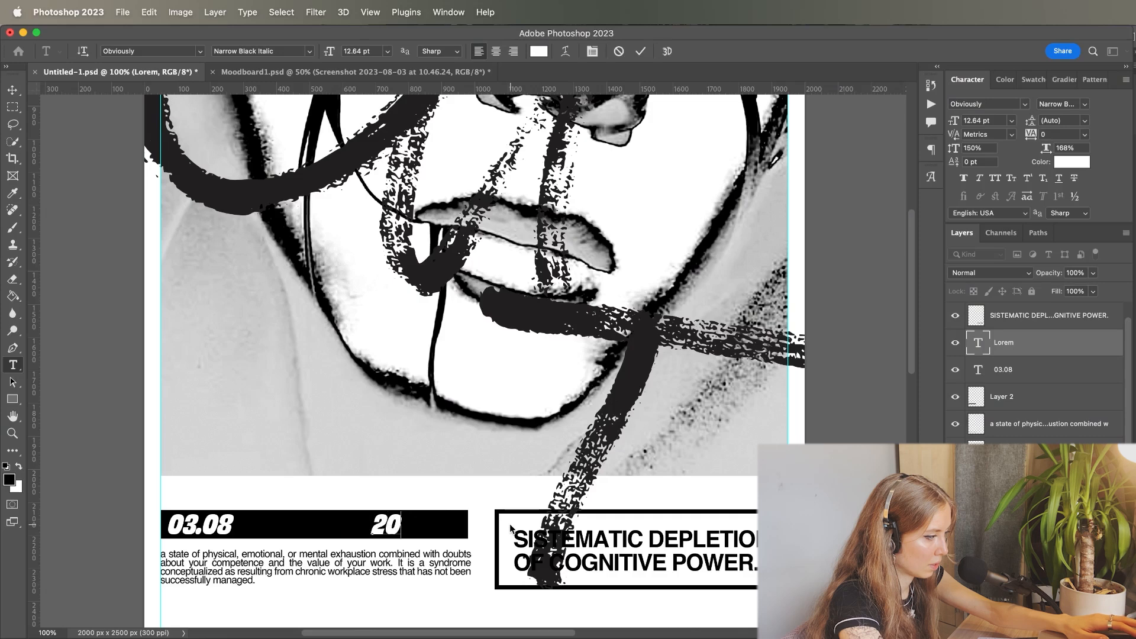
{"action": "type", "text": "23"}
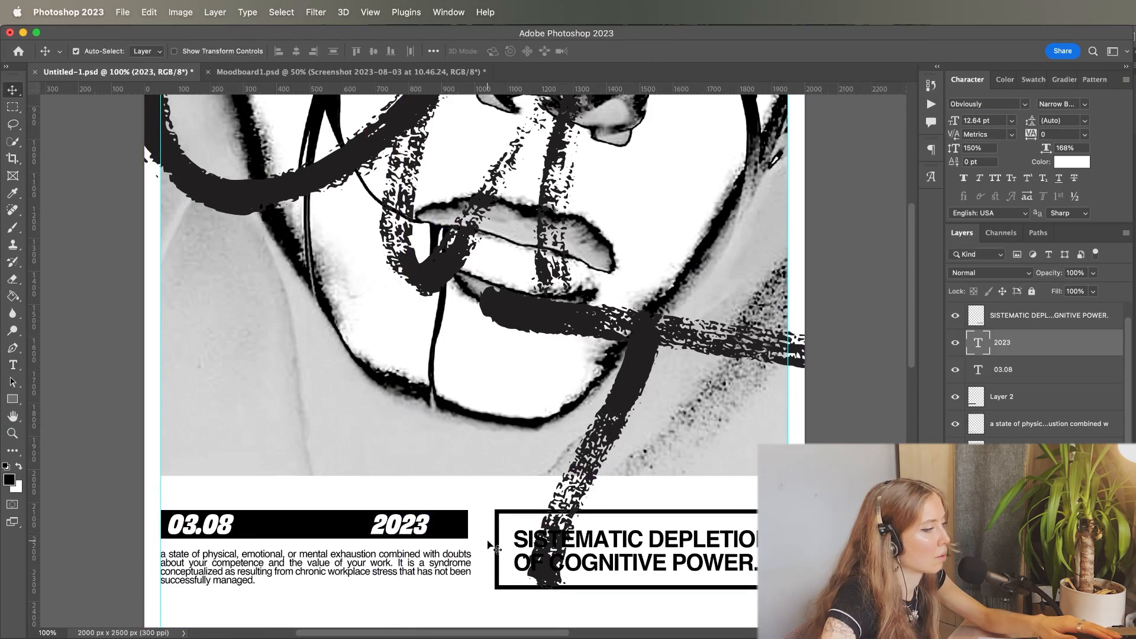
- Narrow the black label bar so it sits only behind the 03.08 text
{"action": "left_click", "coordinate": [320, 536]}
{"action": "key", "text": "super+t"}
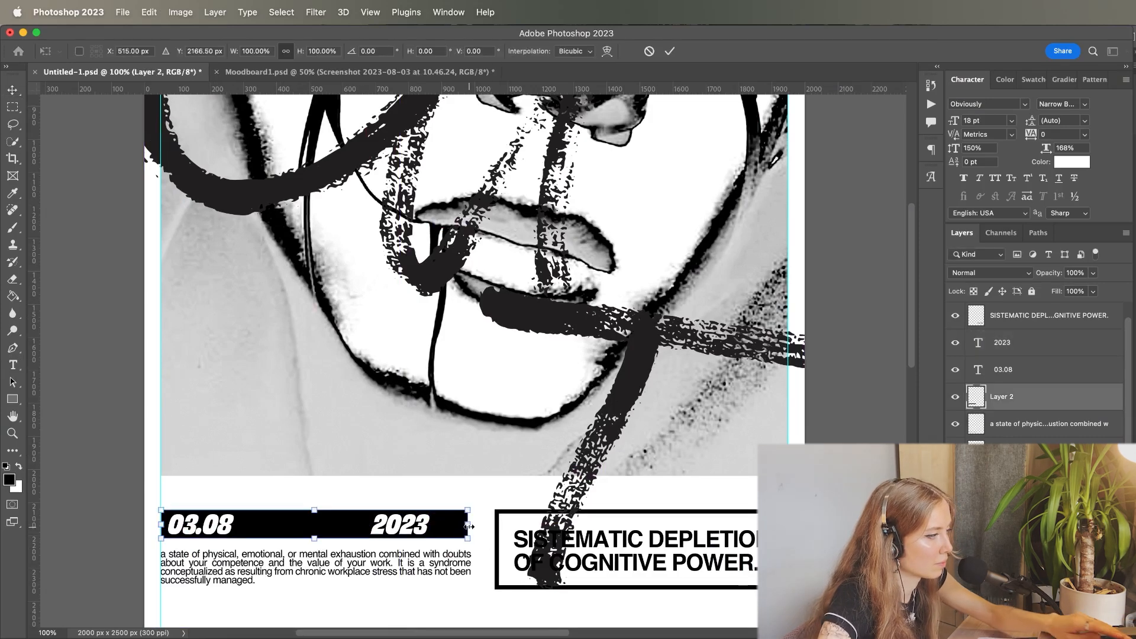
{"action": "left_click_drag", "start_coordinate": [325, 533], "coordinate": [288, 530]}
{"action": "key", "text": "Return"}
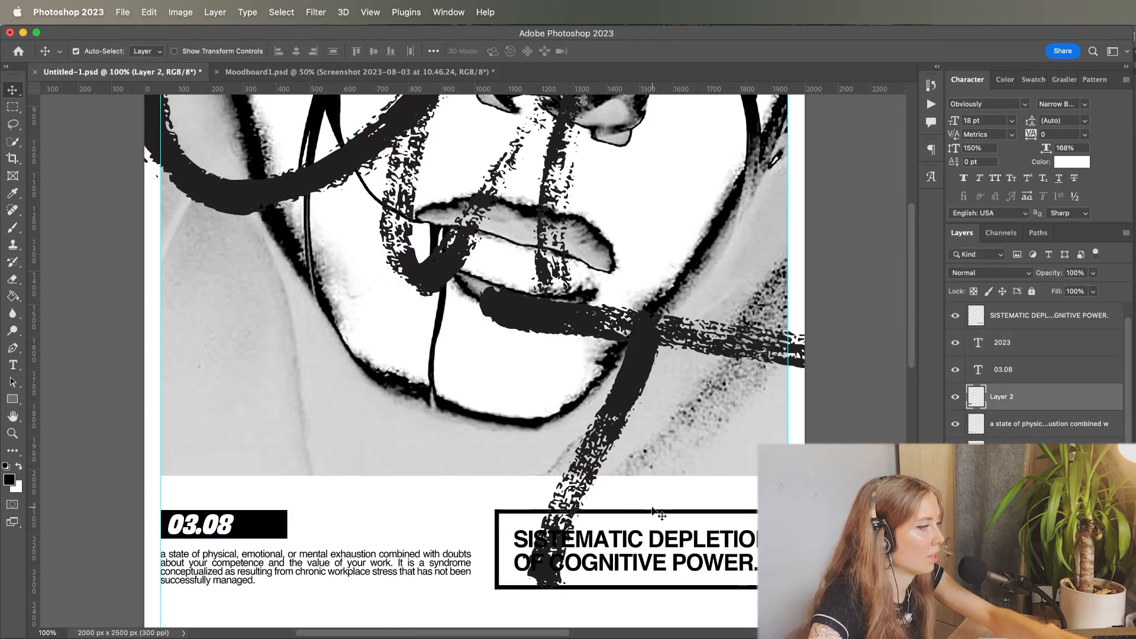
- Draw a black-filled ellipse on a new layer behind the 2023 text, with its outer end aligned to the paragraph's edge
{"action": "left_click", "coordinate": [8, 109], "text": "alt"}
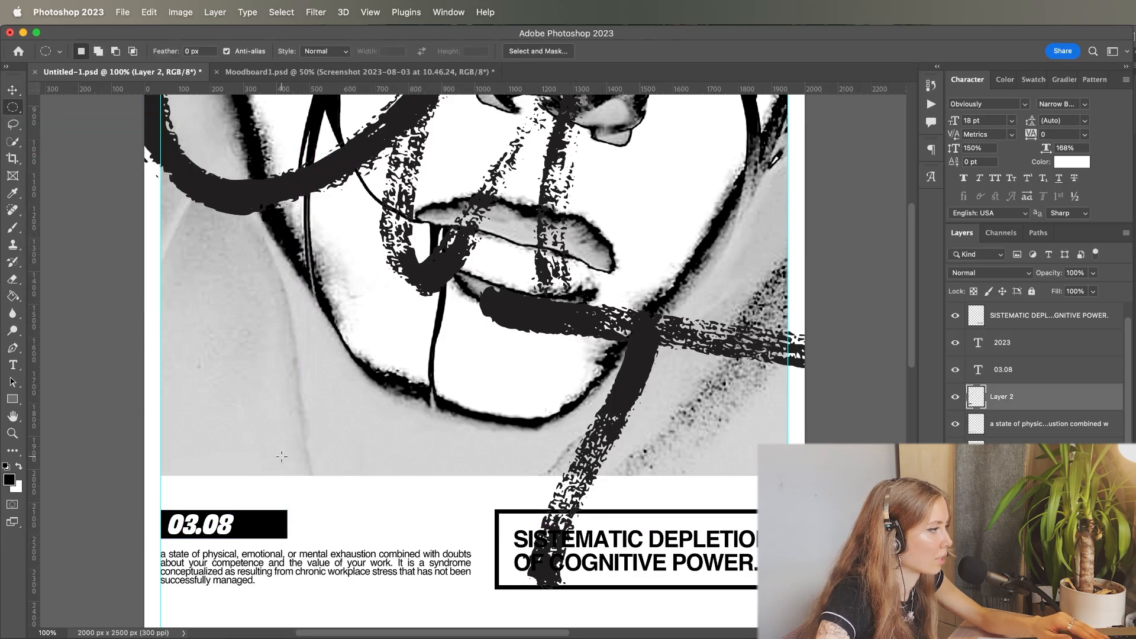
{"action": "left_click_drag", "start_coordinate": [306, 538], "coordinate": [461, 508]}
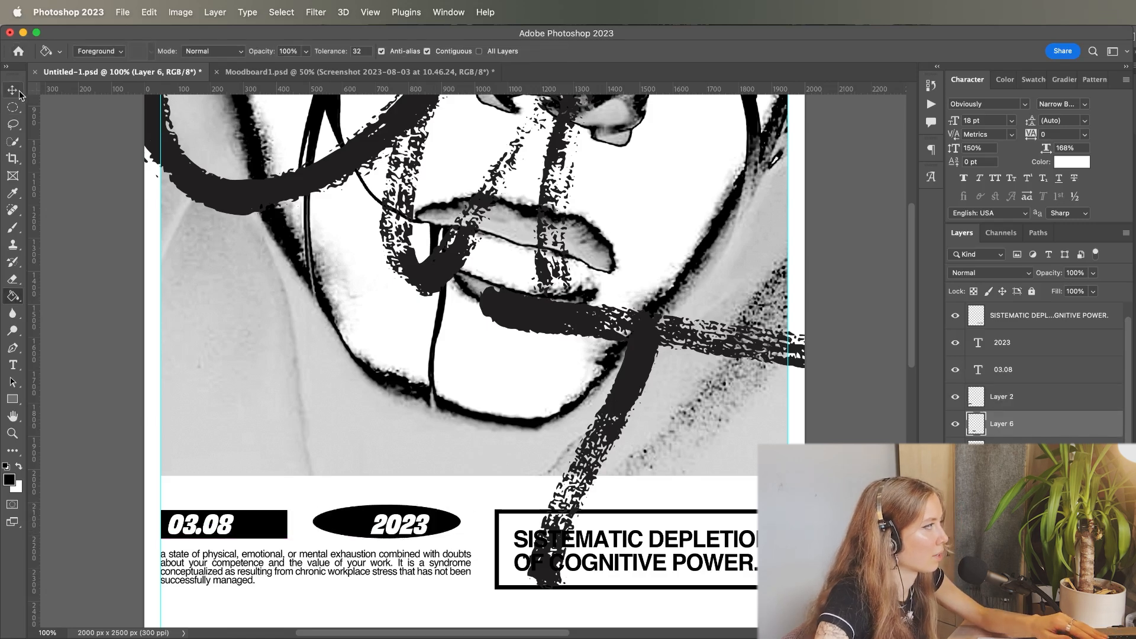
{"action": "left_click", "coordinate": [15, 91]}
{"action": "left_click_drag", "start_coordinate": [365, 525], "coordinate": [376, 525]}
{"action": "left_click", "coordinate": [377, 526]}
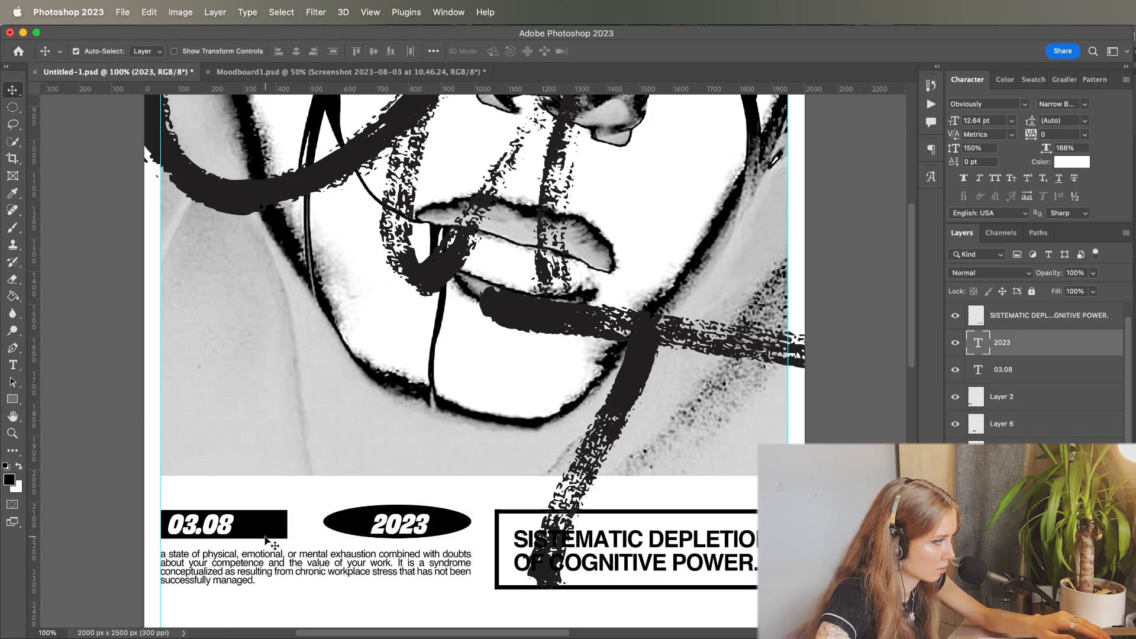
- Center the 03.08 text horizontally within the shortened black bar
{"action": "left_click", "coordinate": [271, 537]}
{"action": "left_click_drag", "start_coordinate": [233, 529], "coordinate": [254, 528]}
{"action": "key", "text": "super+minus"}
{"action": "key", "text": "super+plus"}
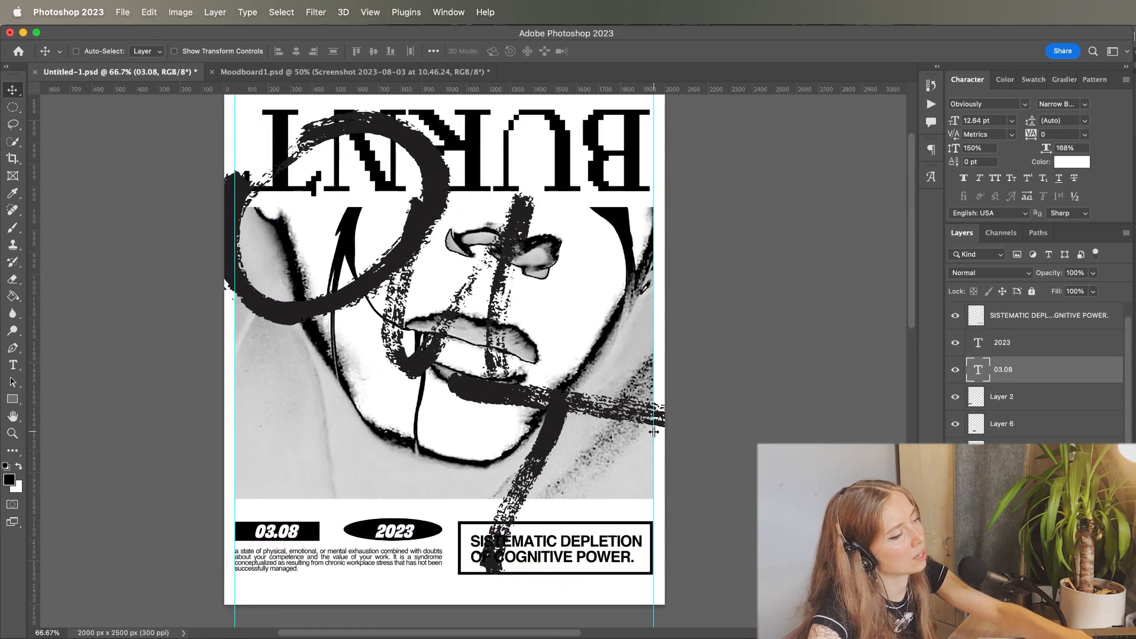
- Hide the black bar on Layer 2 and change the 03.08 text color to black
{"action": "left_click", "coordinate": [956, 396]}
{"action": "left_click", "coordinate": [1074, 162]}
{"action": "left_click", "coordinate": [674, 460]}
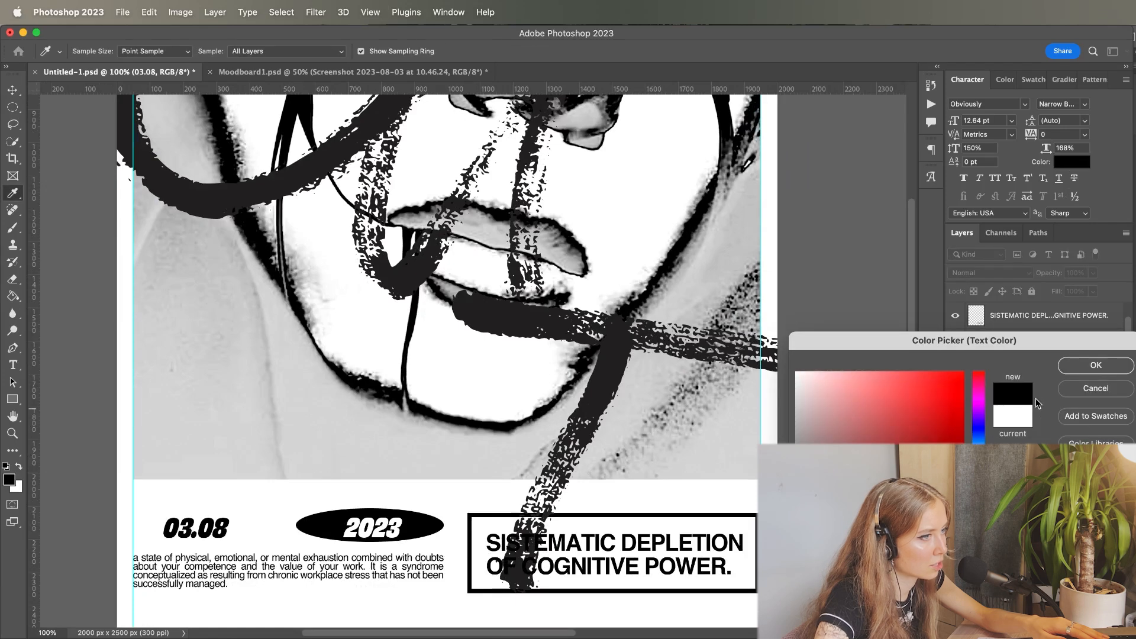
{"action": "left_click", "coordinate": [1097, 365]}
- Enlarge the 2023 text inside the black ellipse to 118.59%
{"action": "key", "text": "super+minus"}
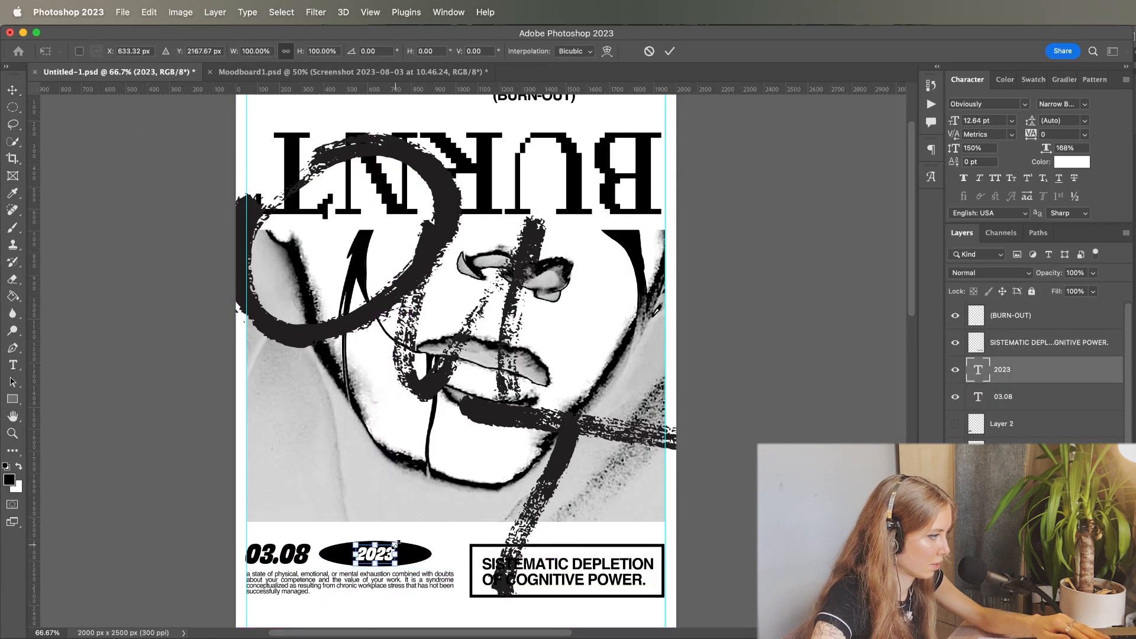
{"action": "left_click_drag", "start_coordinate": [395, 544], "coordinate": [400, 543]}
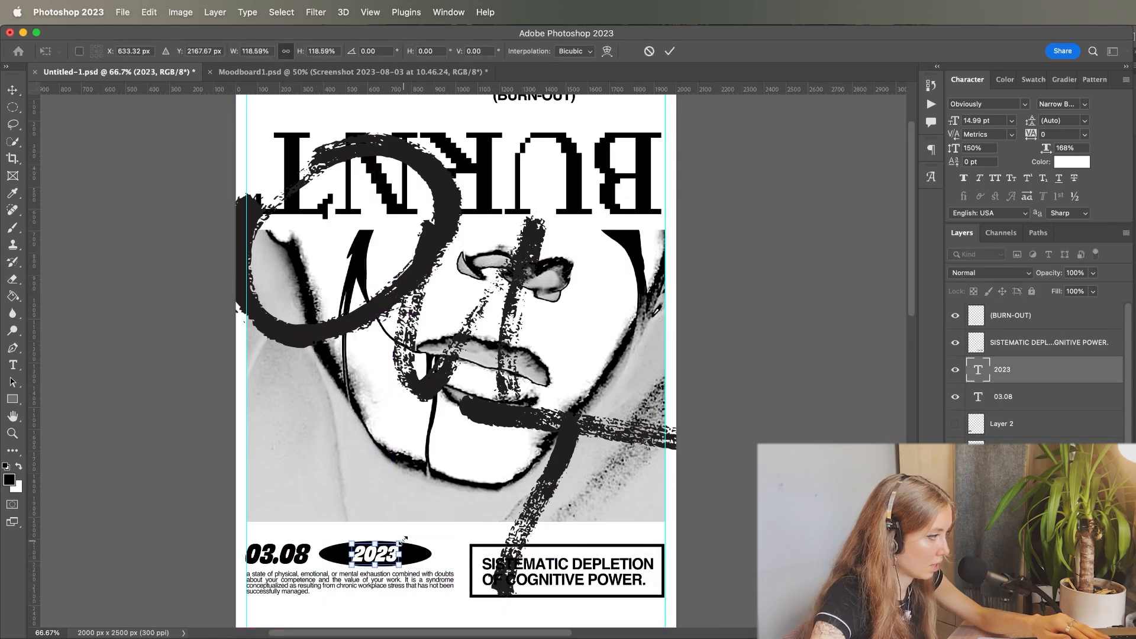
{"action": "key", "text": "Return"}
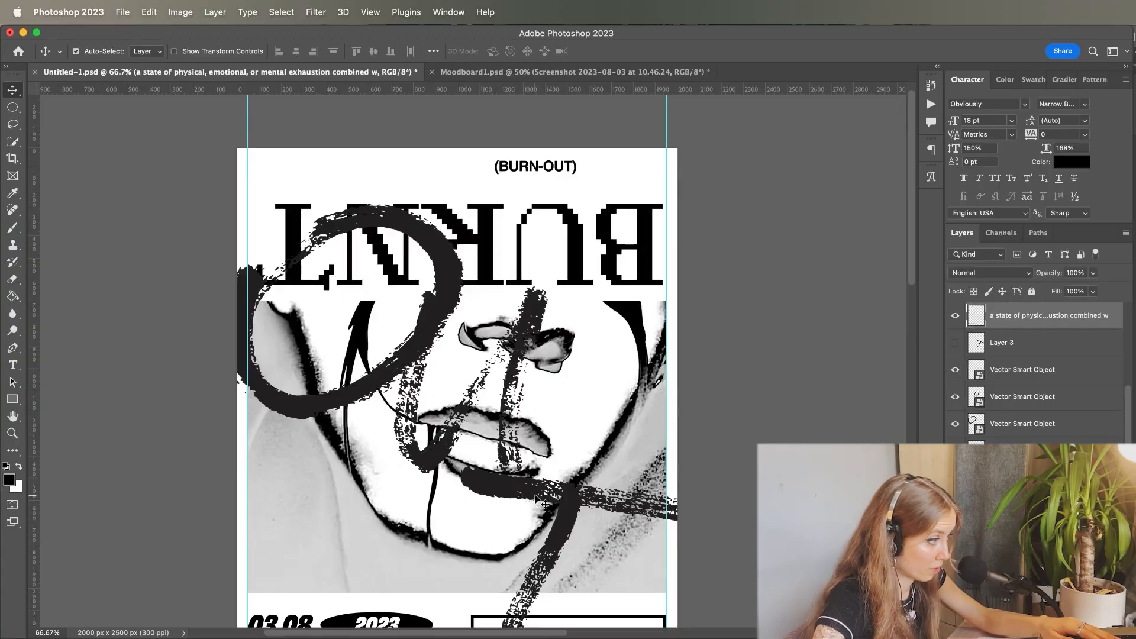
- Group the three brush OUT letter layers together
{"action": "key", "text": "super+minus"}
{"action": "key", "text": "super+minus"}
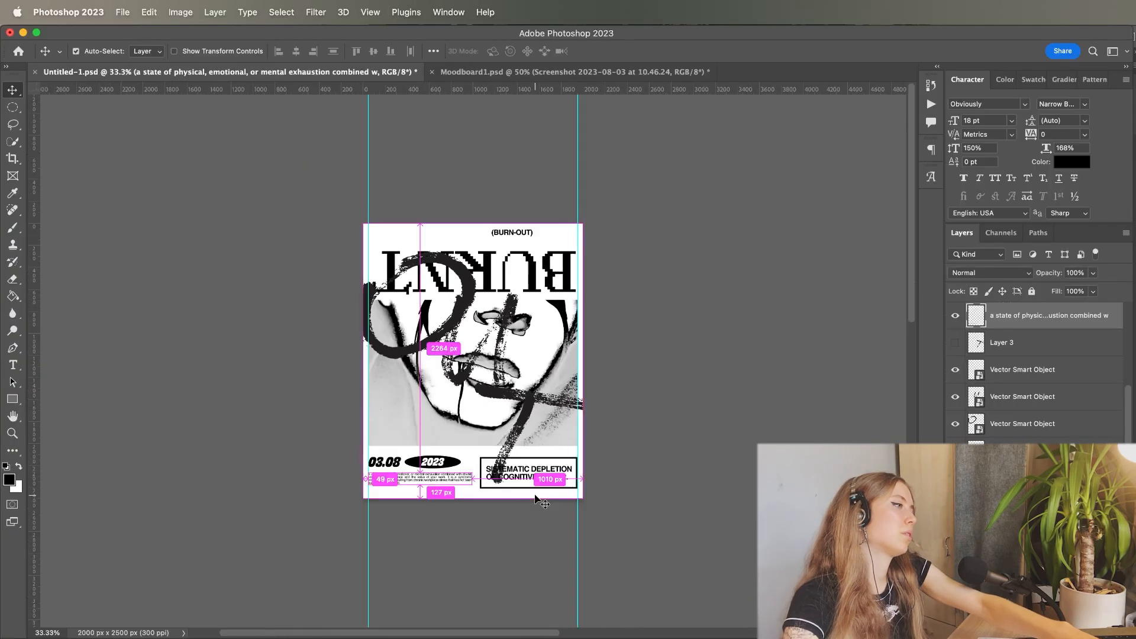
{"action": "key", "text": "super+equal"}
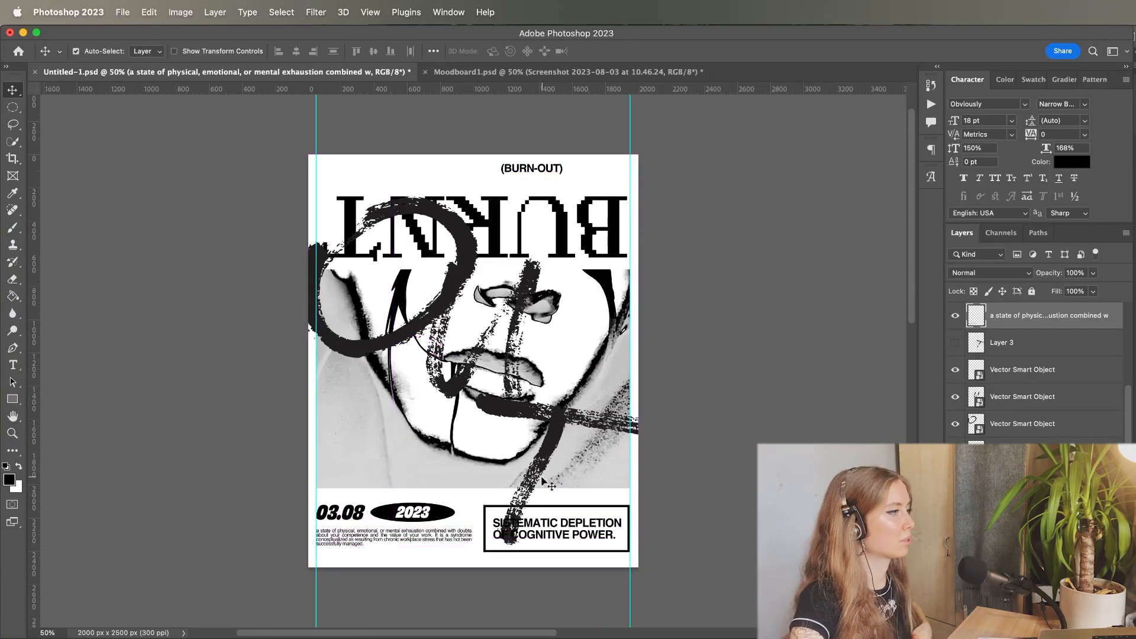
{"action": "scroll", "coordinate": [527, 411], "scroll_direction": "down", "scroll_amount": 1}
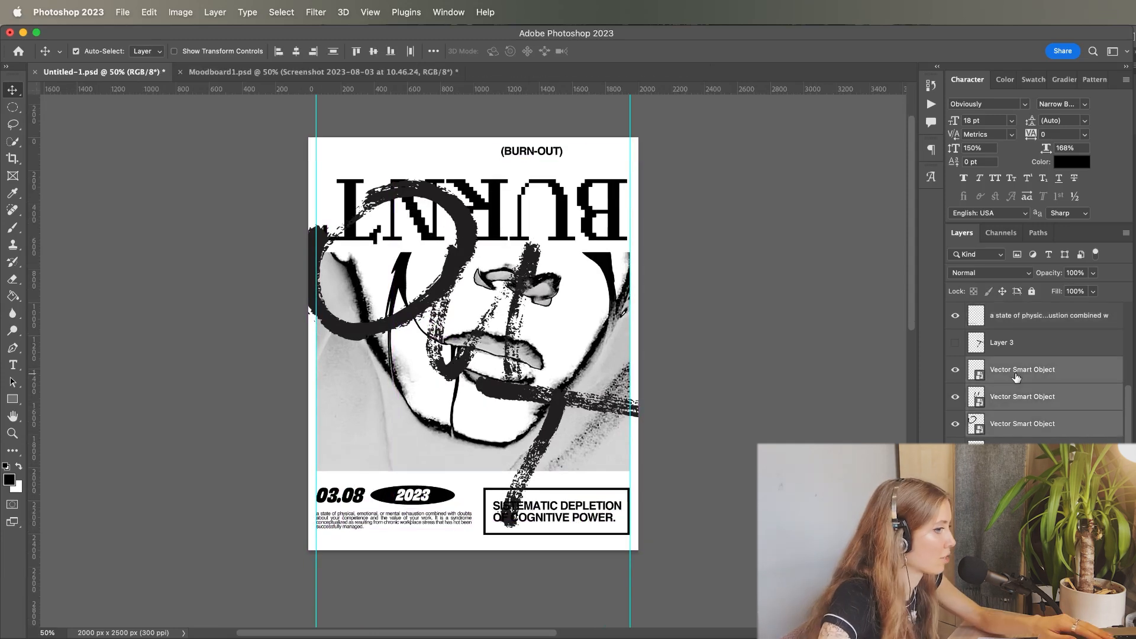
{"action": "key", "text": "super+g"}
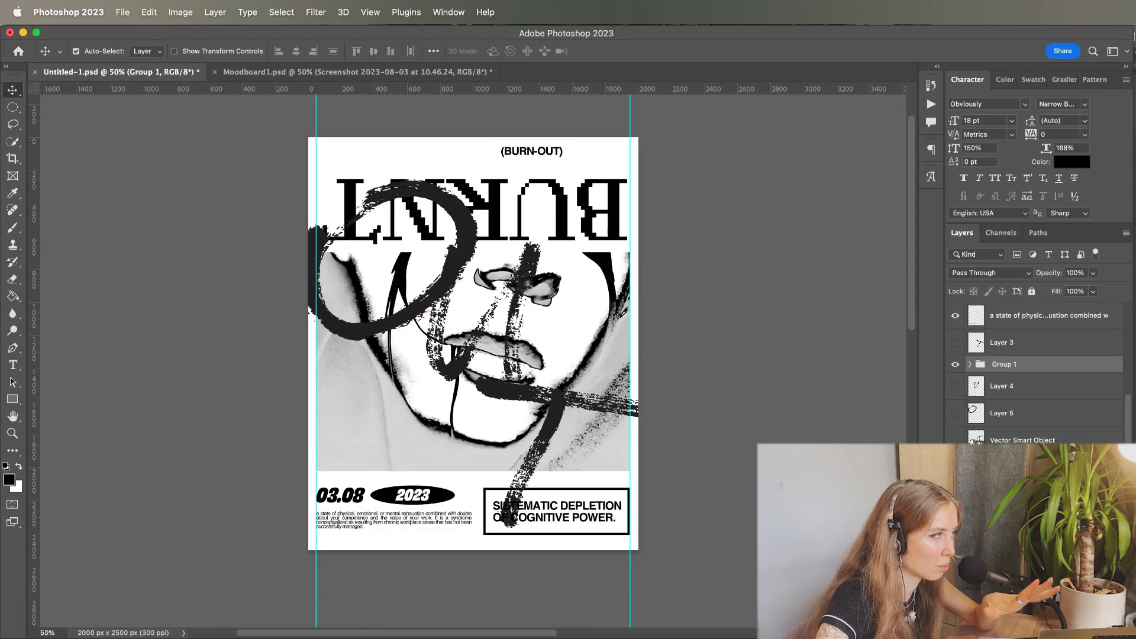
- Add a bright red Solid Color fill layer directly above the face photo
{"action": "left_click", "coordinate": [422, 424]}
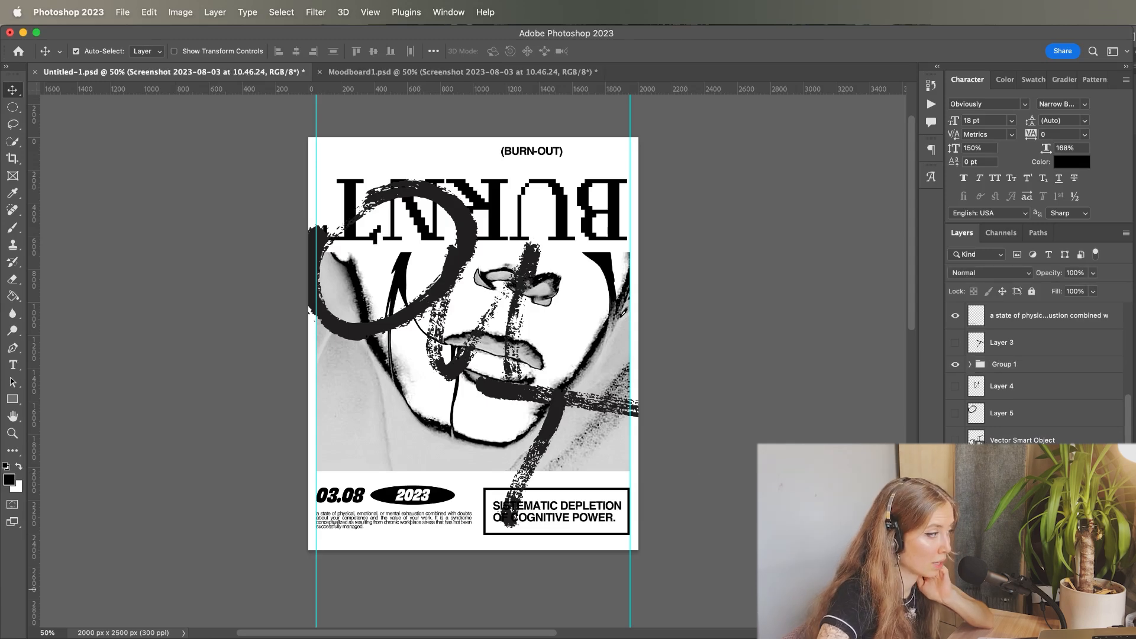
{"action": "left_click", "coordinate": [1082, 444]}
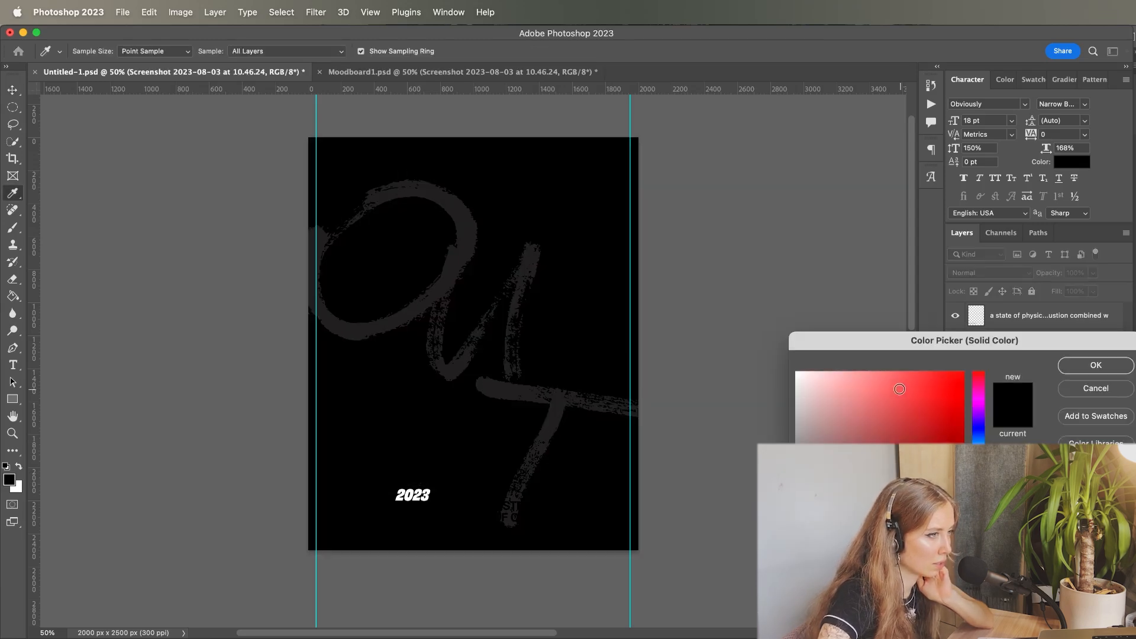
{"action": "left_click_drag", "start_coordinate": [899, 388], "coordinate": [933, 362]}
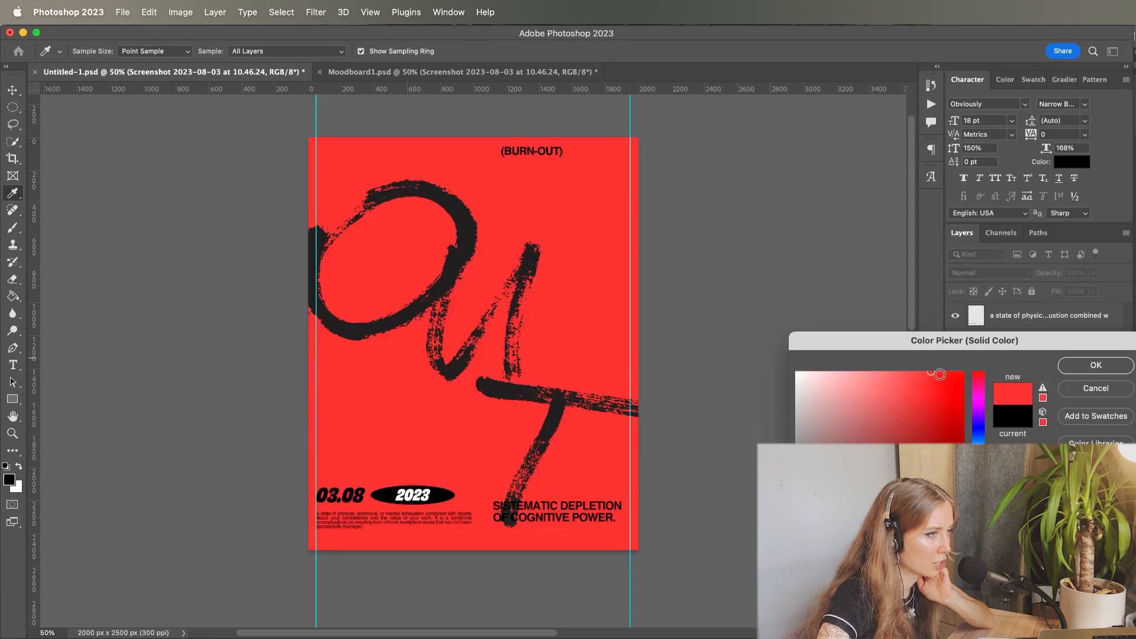
{"action": "left_click", "coordinate": [1087, 366]}
- Set the red fill layer's blend mode to Lighten and clip it to the face photo
{"action": "left_click", "coordinate": [993, 275]}
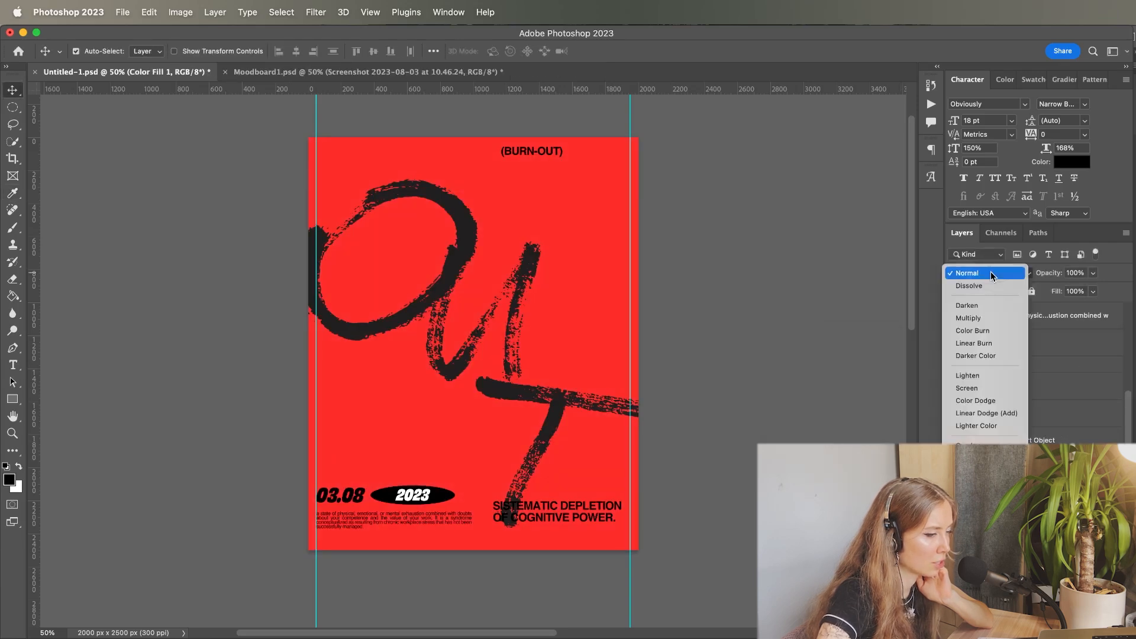
{"action": "left_click", "coordinate": [985, 377]}
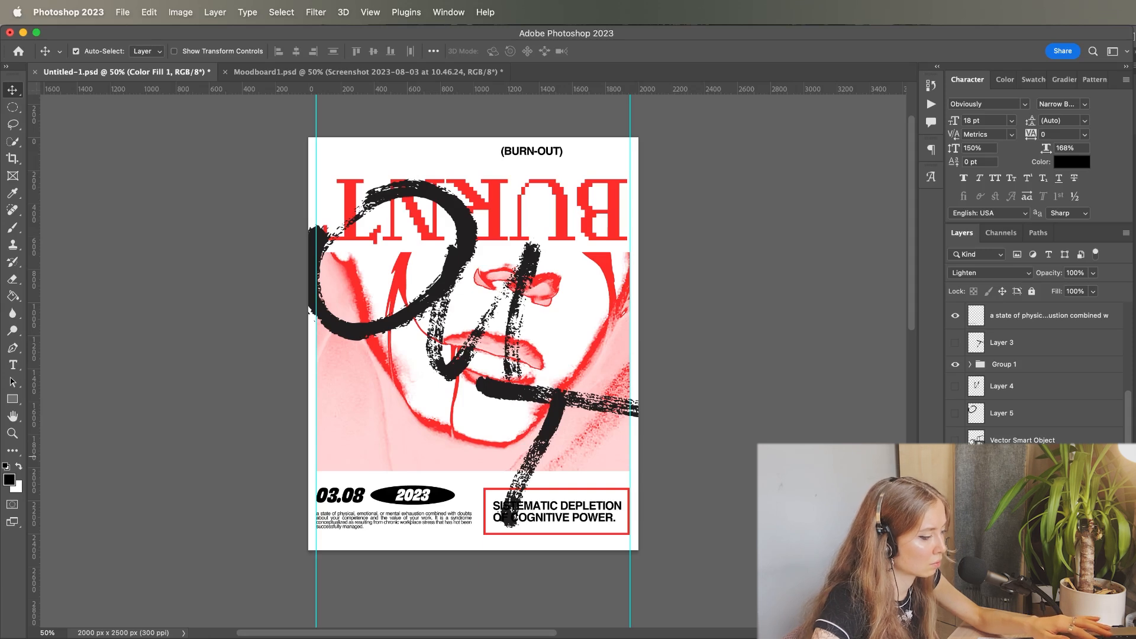
{"action": "key", "text": "alt+super+g"}
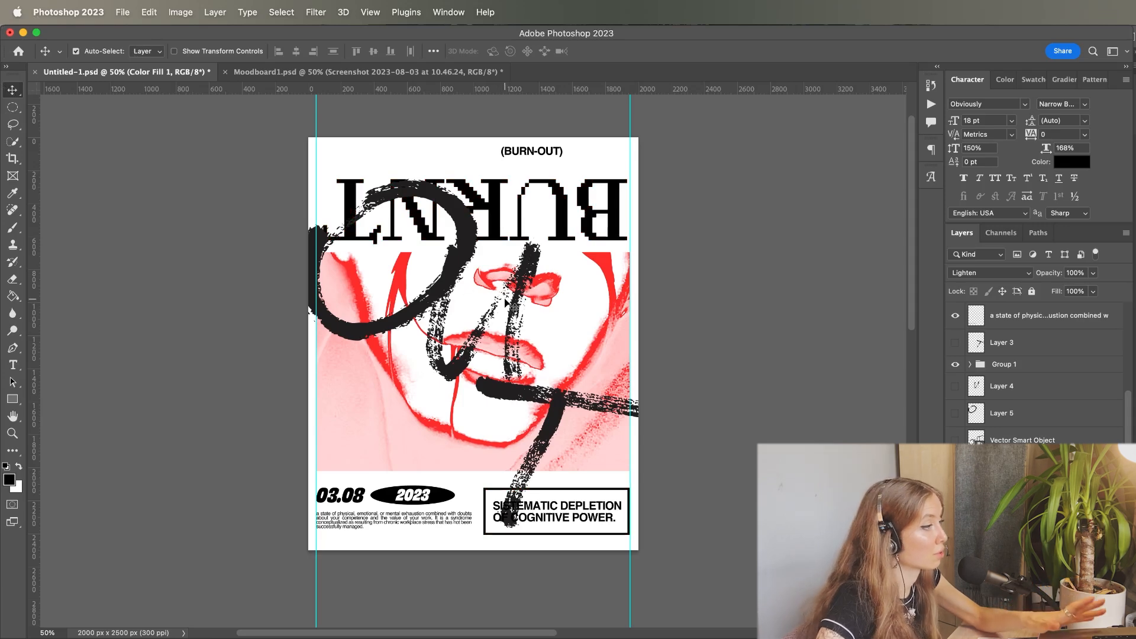
- Change the clipped color fill over the face photo to a lighter, softer red
{"action": "scroll", "coordinate": [745, 344], "scroll_direction": "up", "scroll_amount": 3}
{"action": "double_click", "coordinate": [978, 468]}
{"action": "left_click_drag", "start_coordinate": [916, 373], "coordinate": [908, 357]}
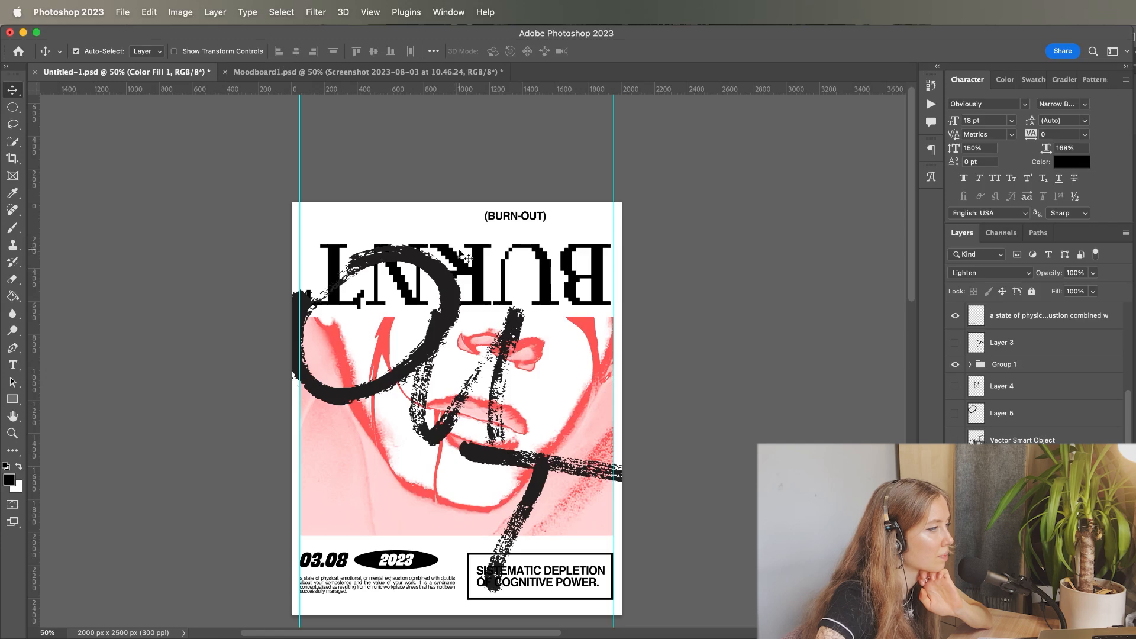
- Duplicate the brush OUT lettering group, merge the duplicate into a single layer and hide the original group
{"action": "left_click", "coordinate": [454, 281]}
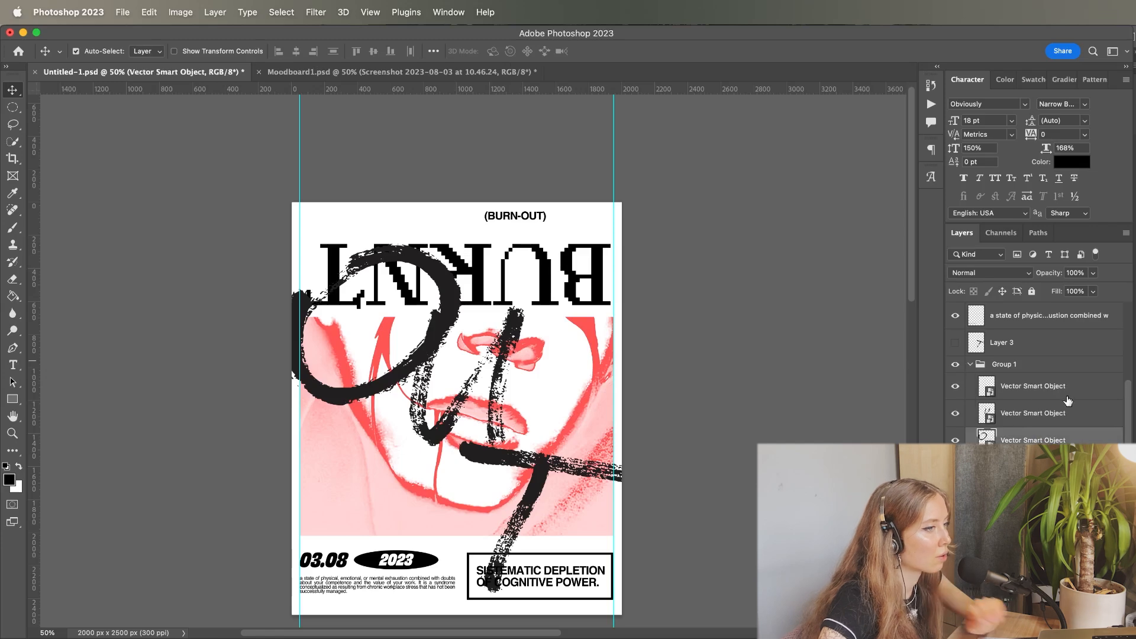
{"action": "left_click", "coordinate": [998, 367]}
{"action": "left_click", "coordinate": [970, 365]}
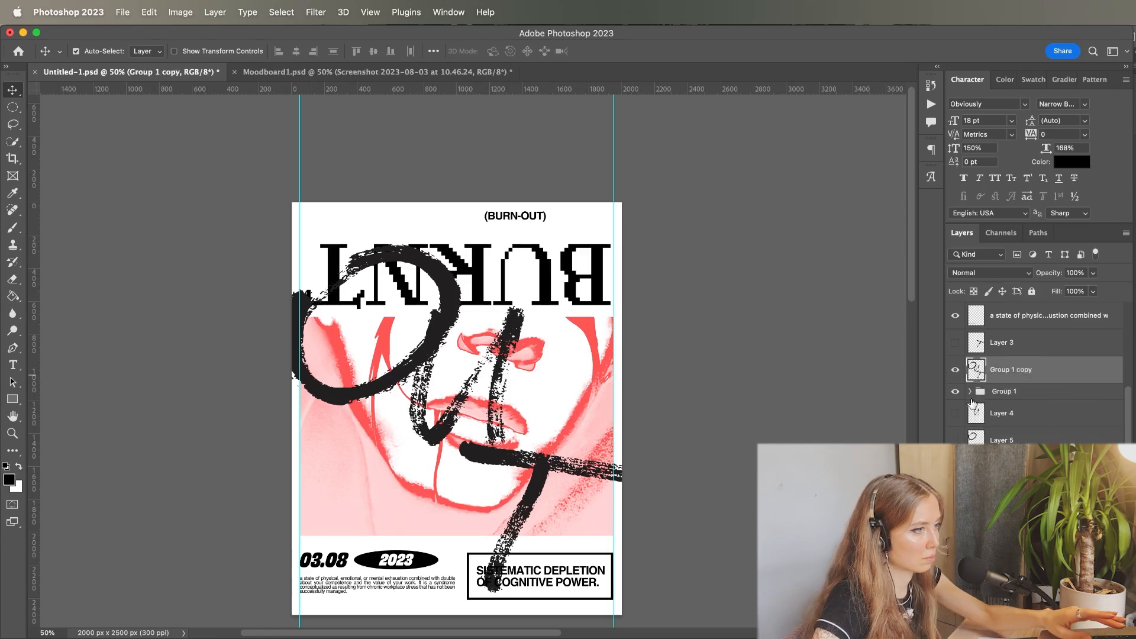
{"action": "left_click", "coordinate": [957, 392]}
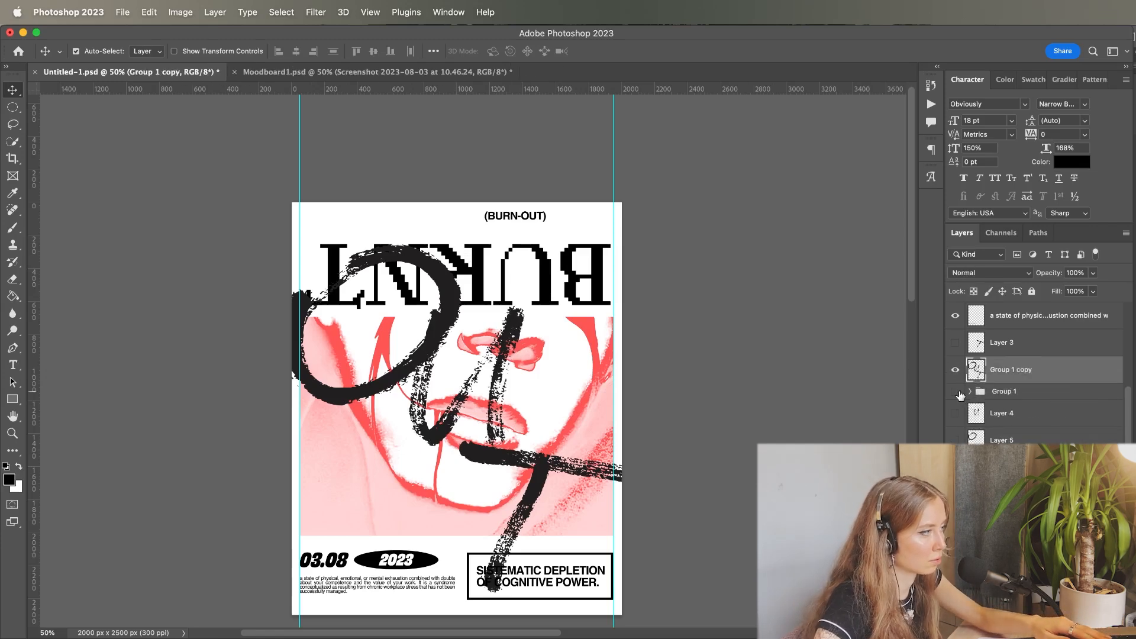
- Add a white-filled layer directly beneath the merged OUT lettering and merge the two into one layer
{"action": "key", "text": "super+alt+shift+n"}
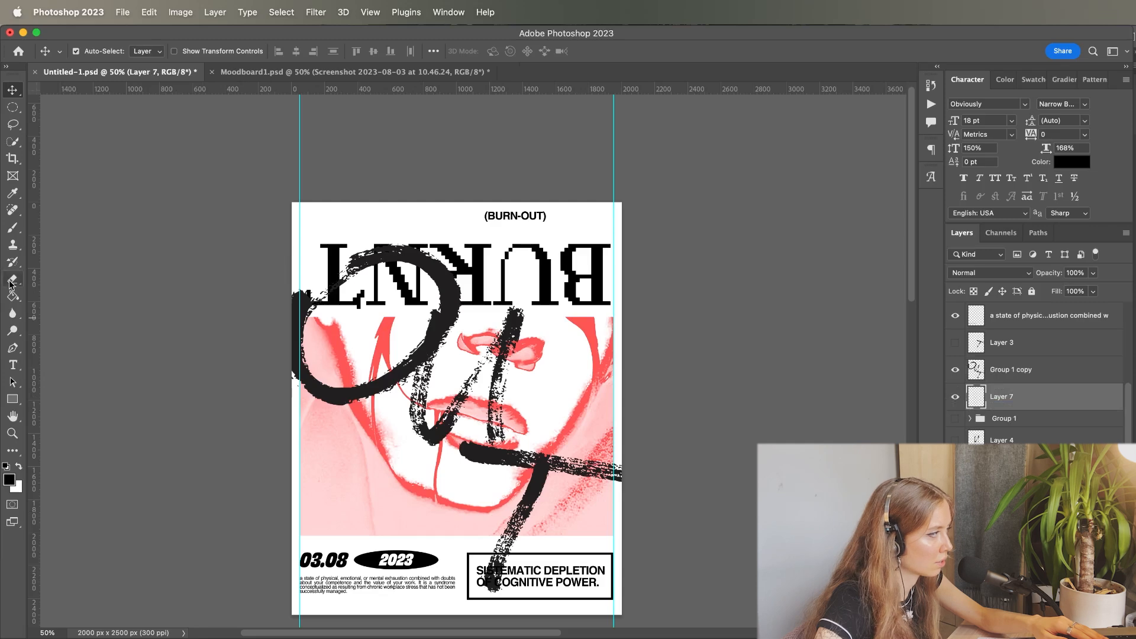
{"action": "left_click", "coordinate": [13, 297]}
{"action": "left_click", "coordinate": [19, 467]}
{"action": "left_click", "coordinate": [366, 431]}
{"action": "left_click", "coordinate": [1072, 372], "text": "shift"}
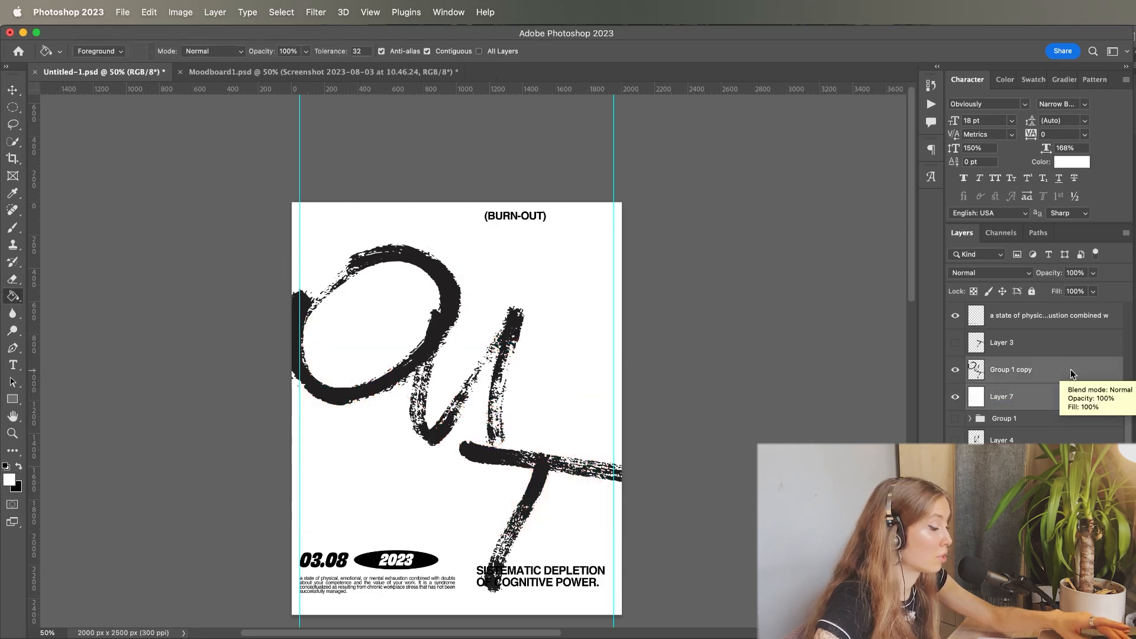
{"action": "key", "text": "super+e"}
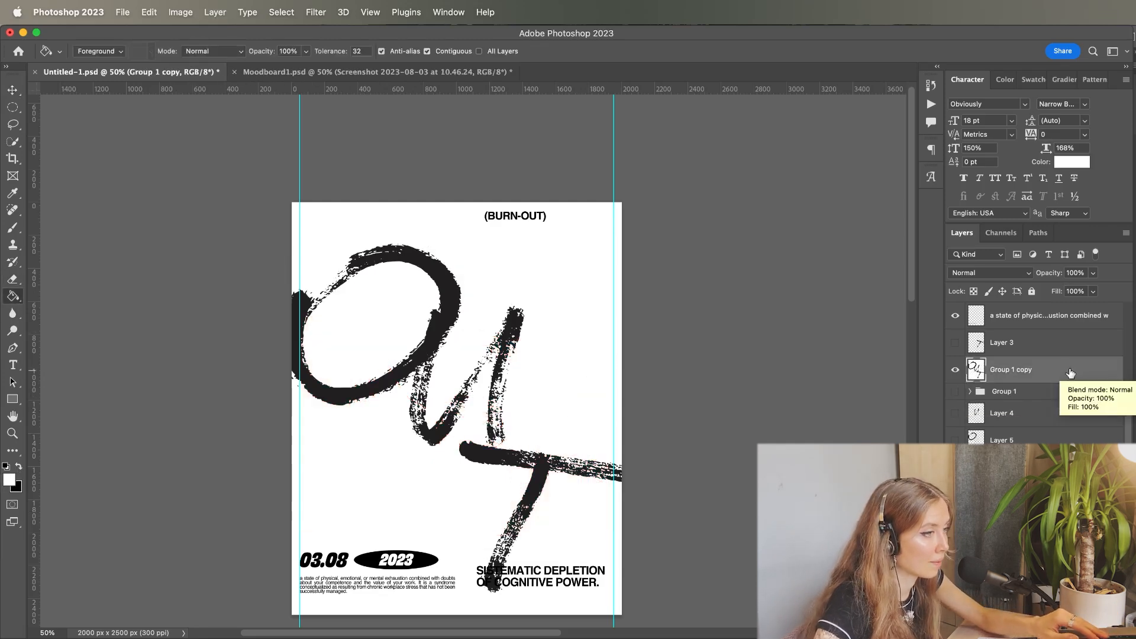
- Set the merged OUT lettering's blend mode to Multiply and convert it to a smart object
{"action": "left_click", "coordinate": [990, 273]}
{"action": "left_click", "coordinate": [977, 316]}
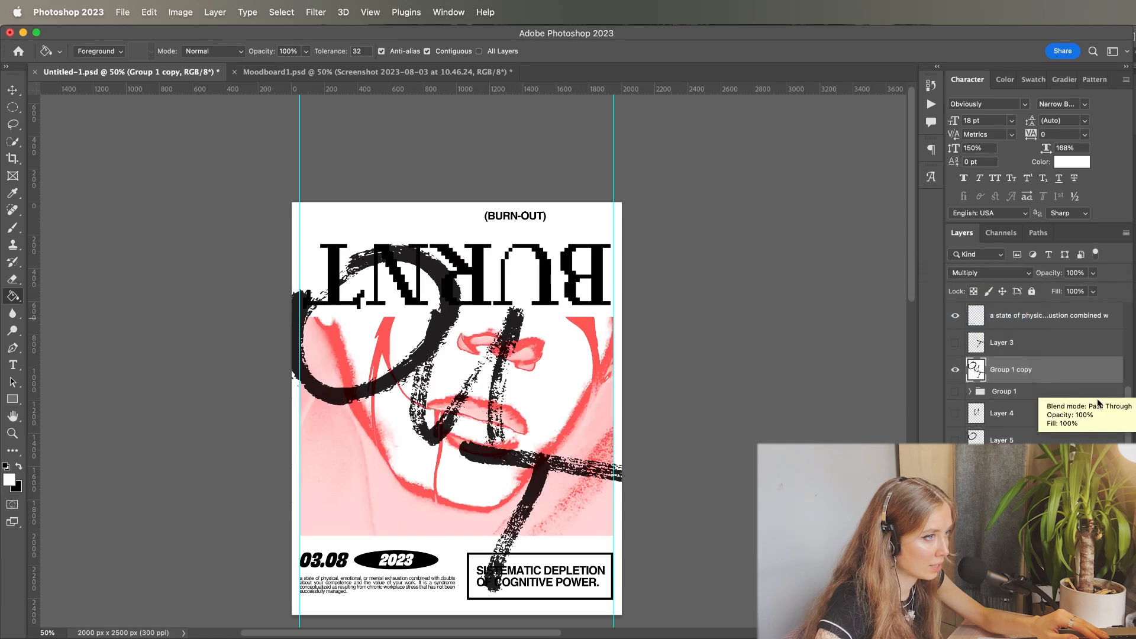
{"action": "right_click", "coordinate": [1101, 380]}
{"action": "left_click", "coordinate": [1042, 289]}
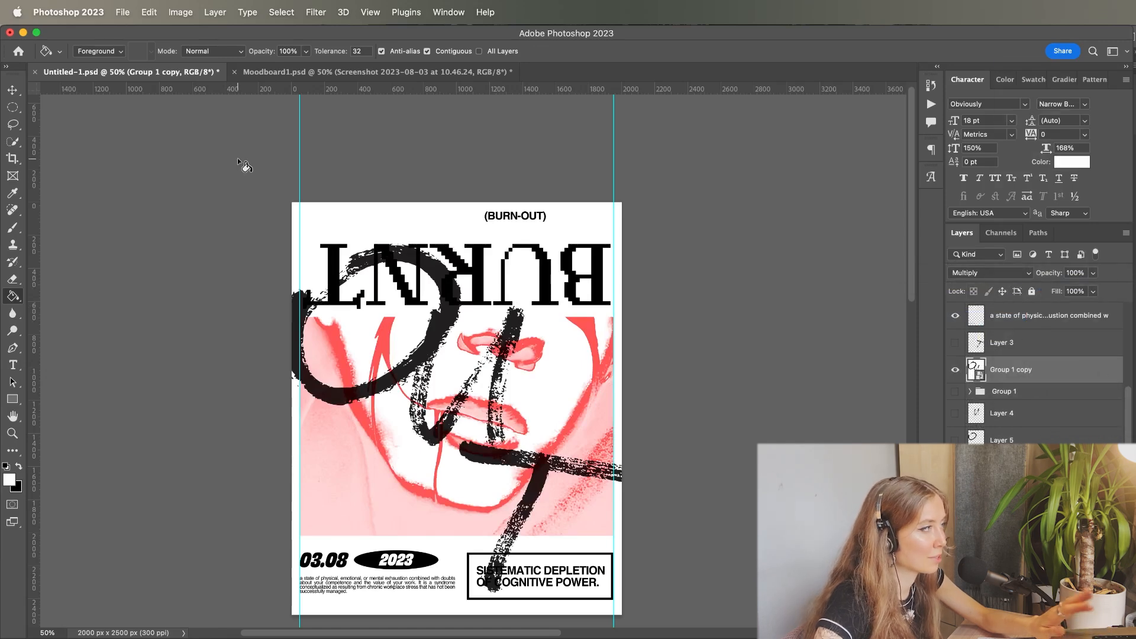
- Apply a Motion Blur smart filter to the OUT lettering smart object
{"action": "left_click", "coordinate": [18, 466]}
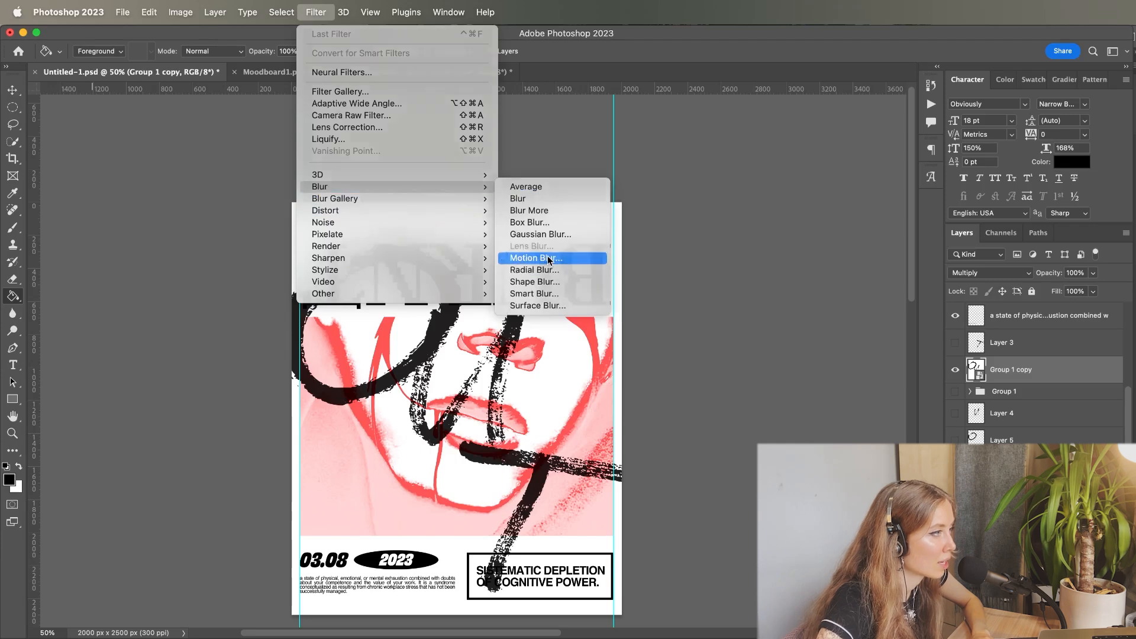
{"action": "left_click", "coordinate": [536, 258]}
{"action": "left_click", "coordinate": [707, 542]}
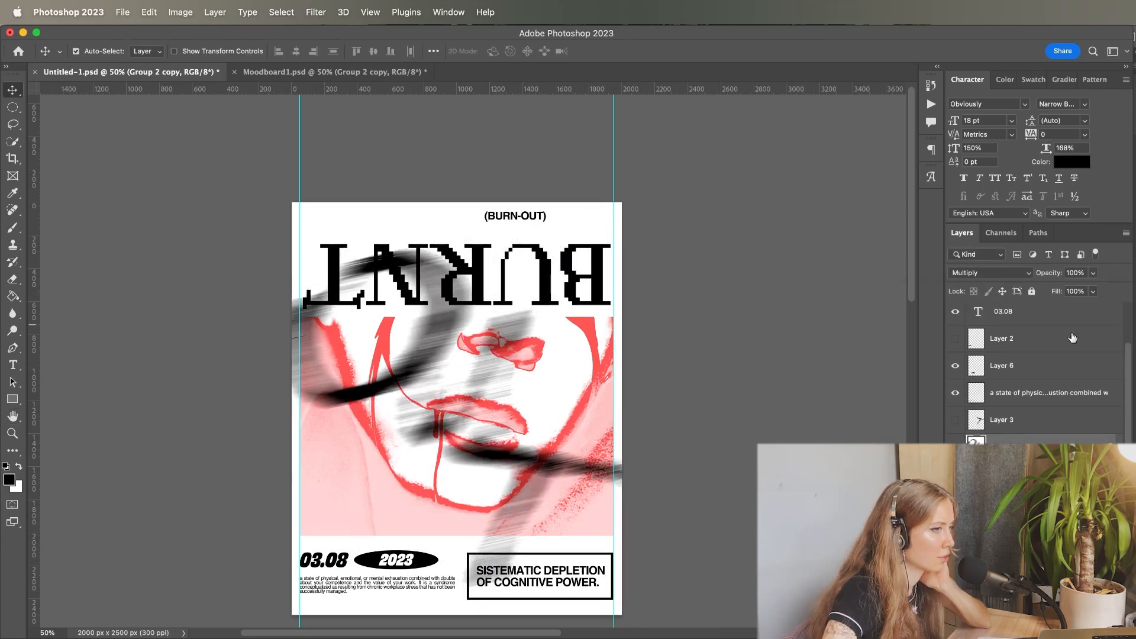
- Apply a Regular Grain texture filter with contrast 100 and raised intensity to the blurred OUT lettering in Group 2 copy
{"action": "left_click", "coordinate": [317, 12]}
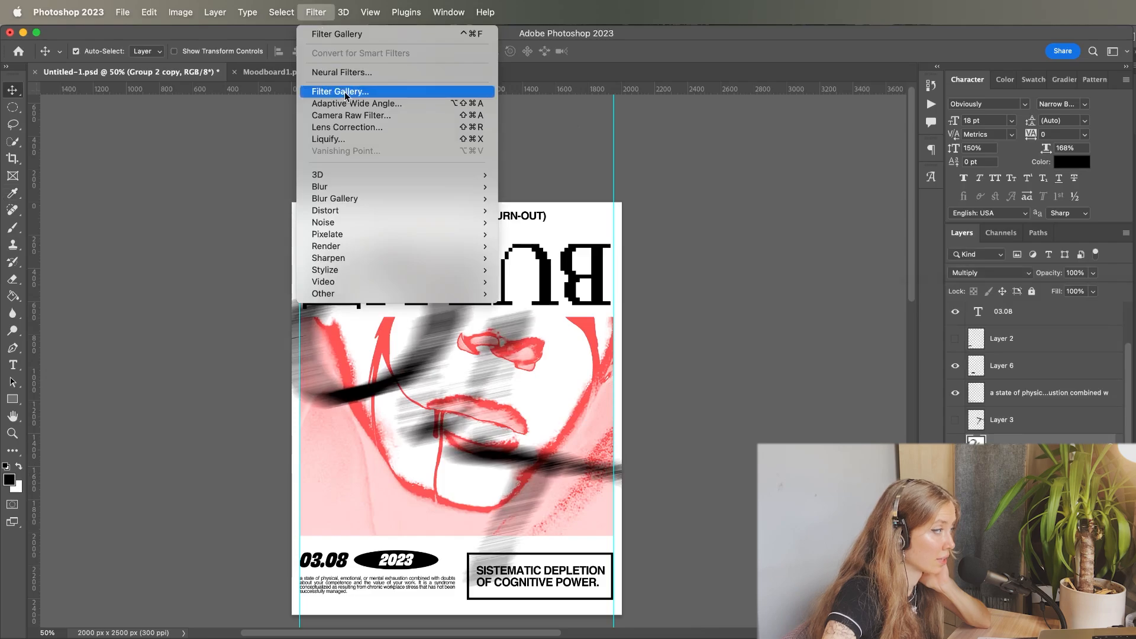
{"action": "left_click", "coordinate": [345, 91]}
{"action": "left_click_drag", "start_coordinate": [631, 407], "coordinate": [664, 300]}
{"action": "key", "text": "super+minus"}
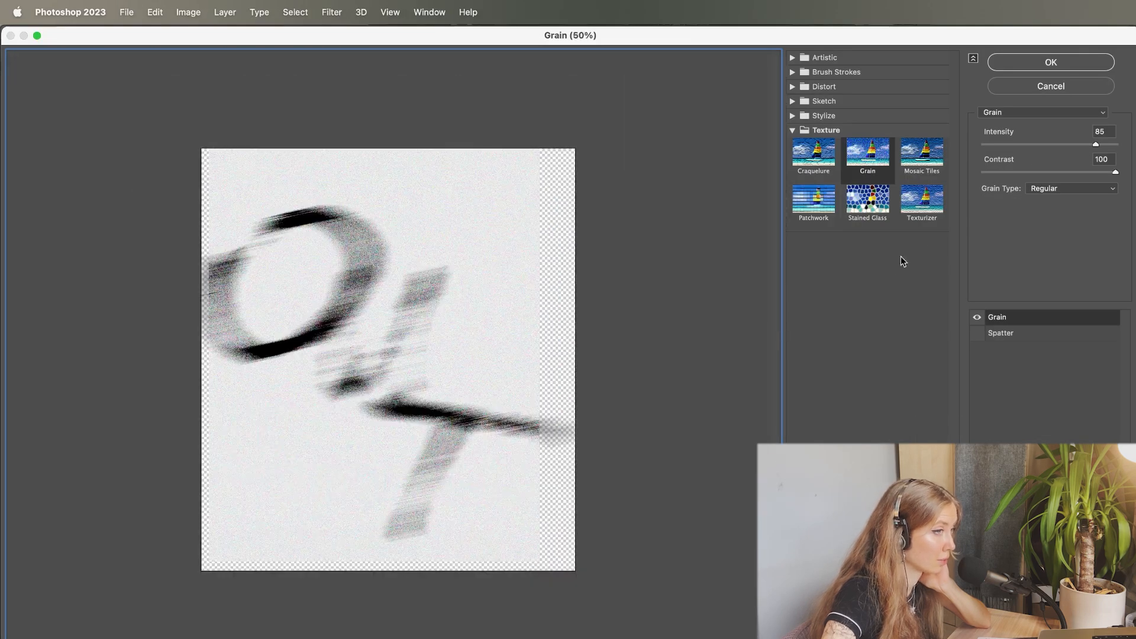
{"action": "left_click_drag", "start_coordinate": [1096, 145], "coordinate": [1111, 145]}
{"action": "left_click", "coordinate": [1055, 65]}
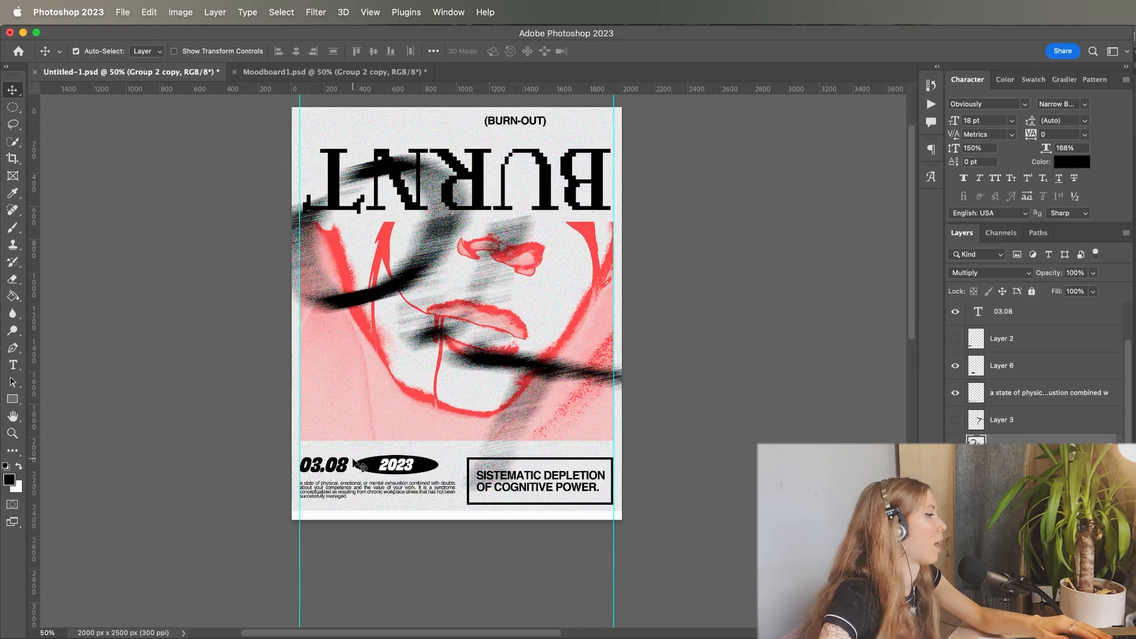
- Apply a Halftone Pattern with Diffuse Glow over it to the face photo, using graininess 6, glow amount 13 and clear amount 16
{"action": "scroll", "coordinate": [412, 443], "scroll_direction": "up", "scroll_amount": 2}
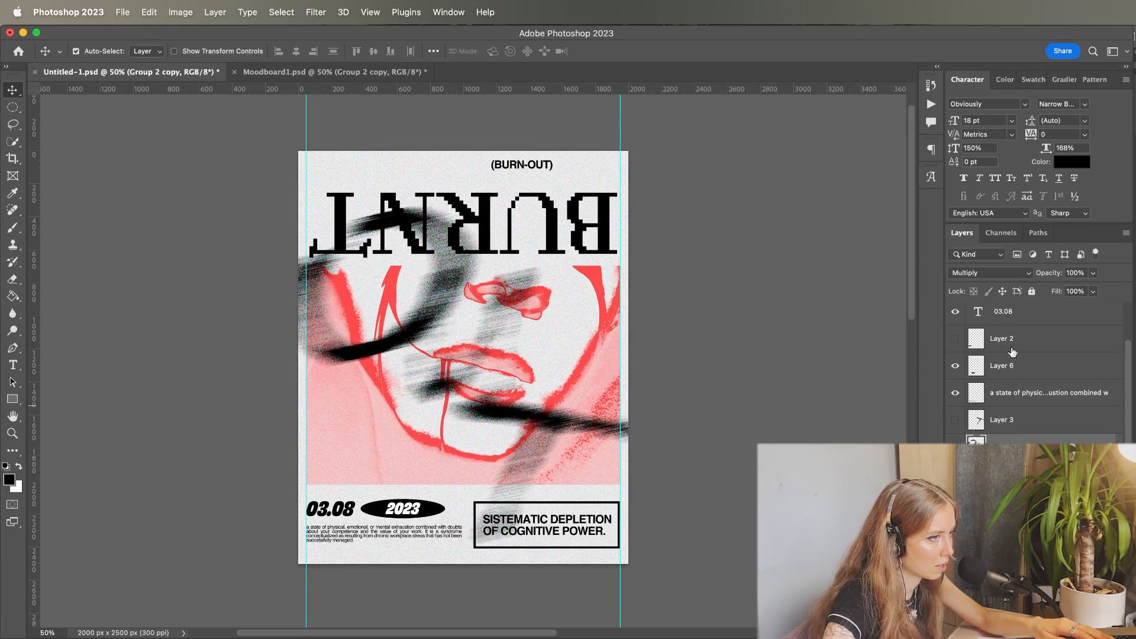
{"action": "left_click", "coordinate": [350, 439]}
{"action": "scroll", "coordinate": [1059, 402], "scroll_direction": "down", "scroll_amount": 5}
{"action": "left_click", "coordinate": [1069, 443]}
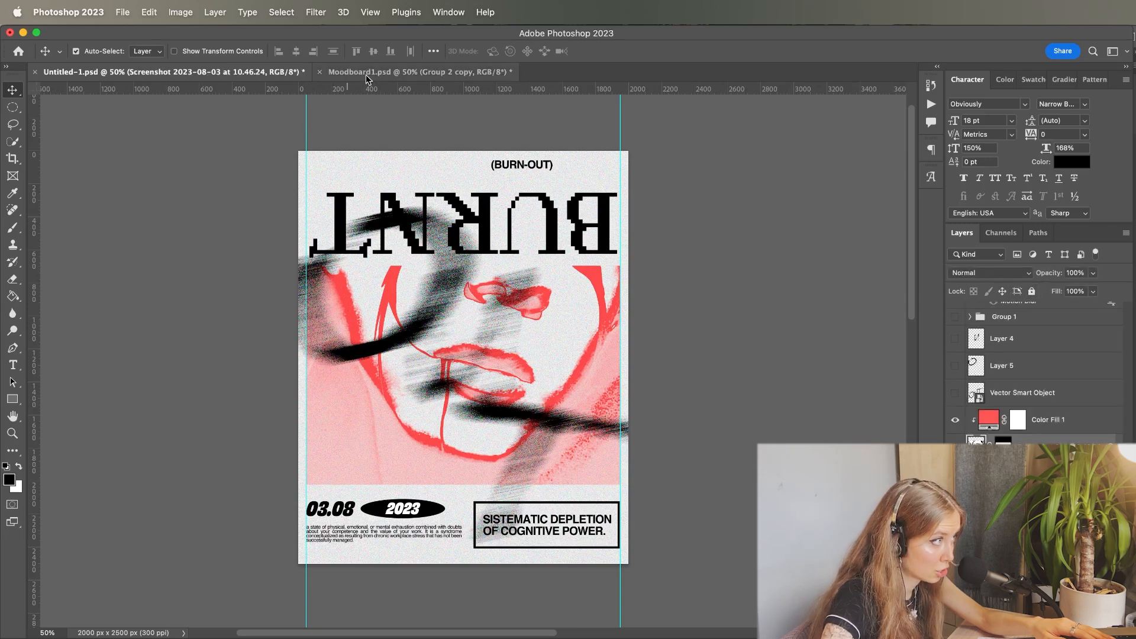
{"action": "left_click", "coordinate": [317, 12]}
{"action": "left_click", "coordinate": [340, 91]}
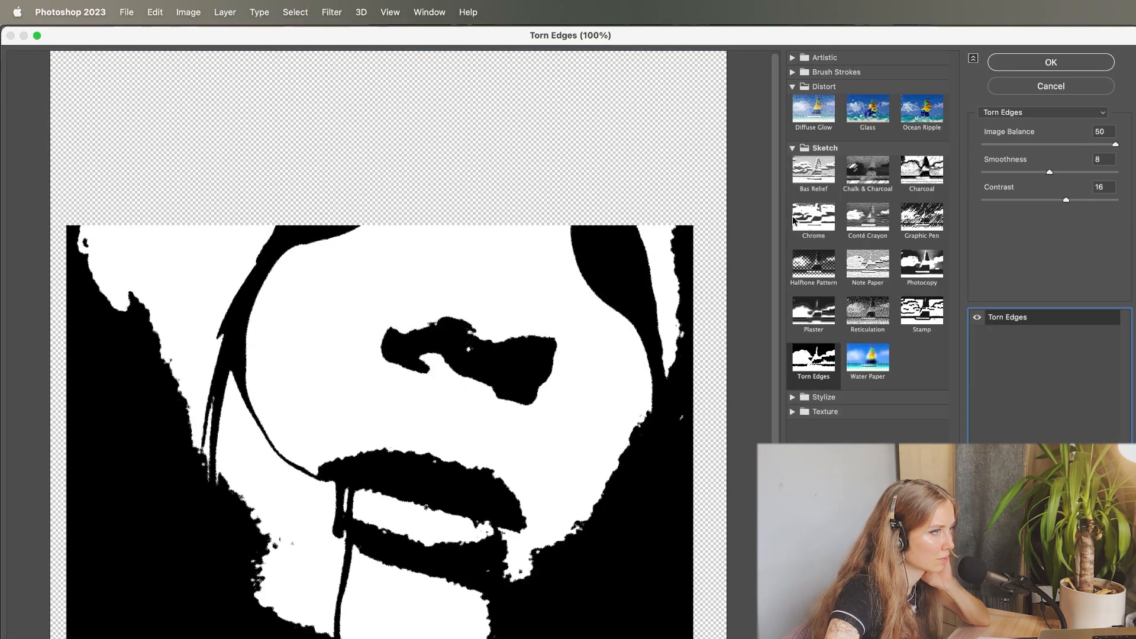
{"action": "left_click", "coordinate": [814, 264]}
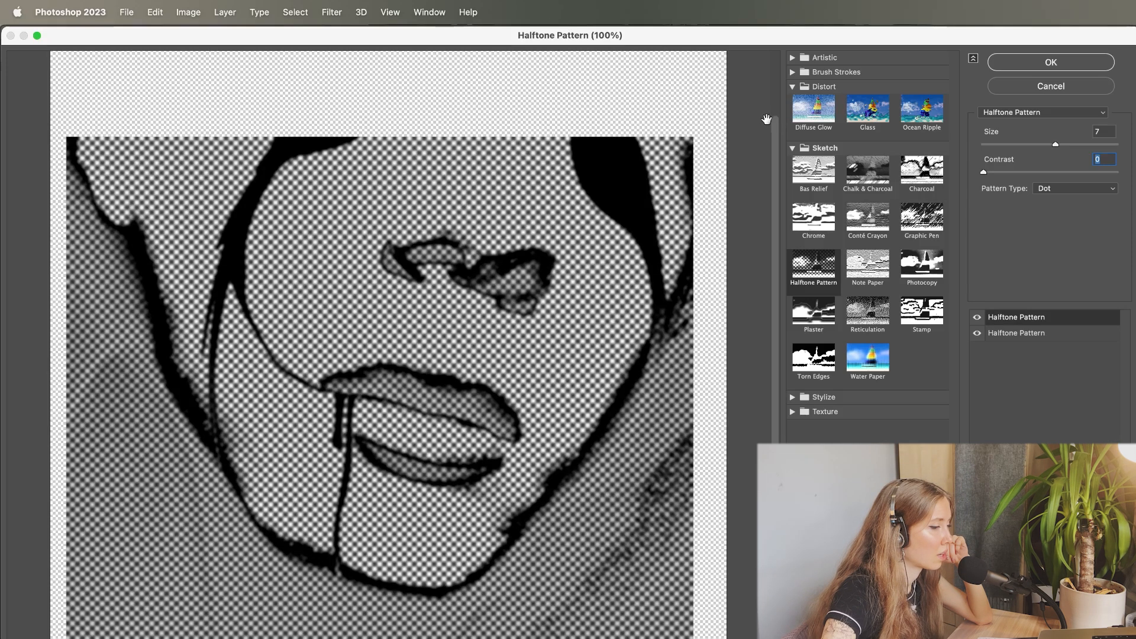
{"action": "left_click", "coordinate": [813, 112]}
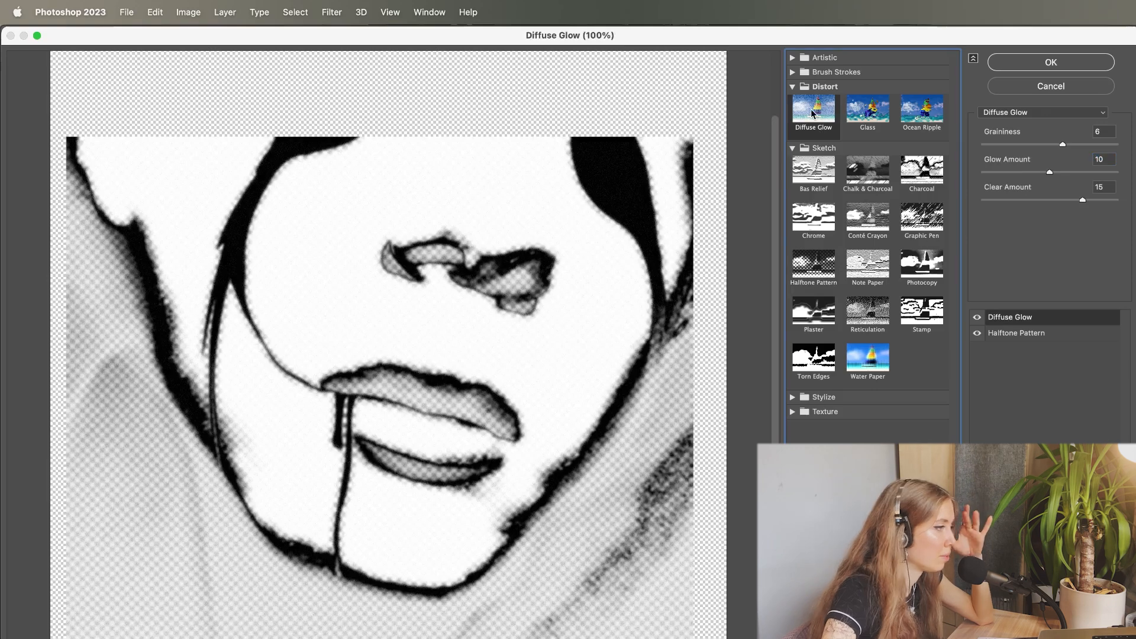
{"action": "left_click", "coordinate": [1086, 171]}
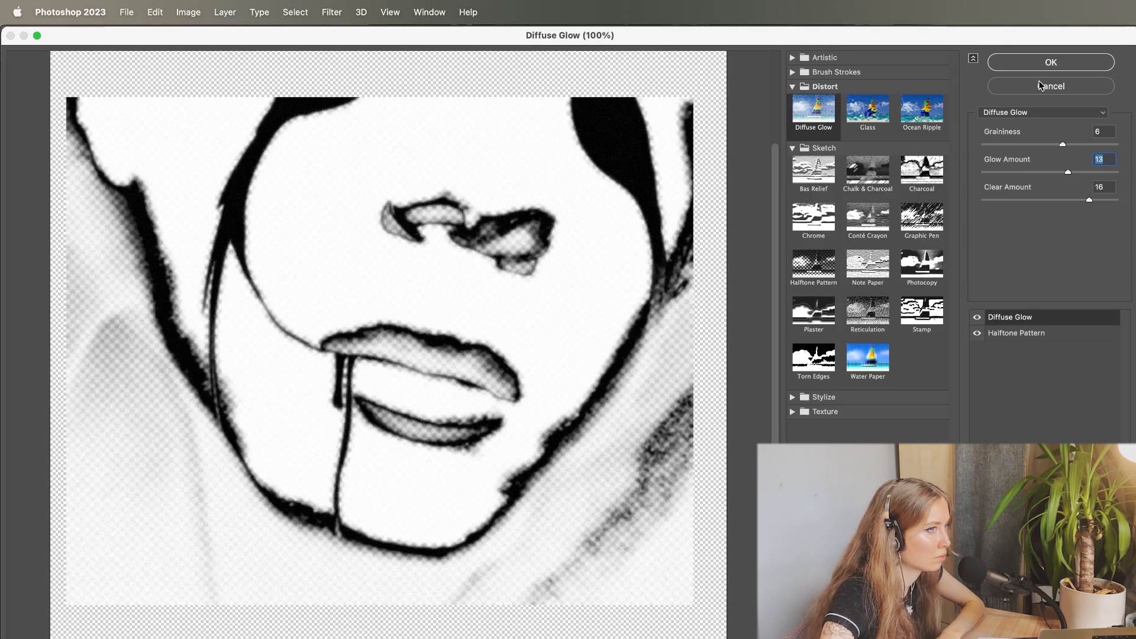
{"action": "left_click", "coordinate": [1037, 62]}
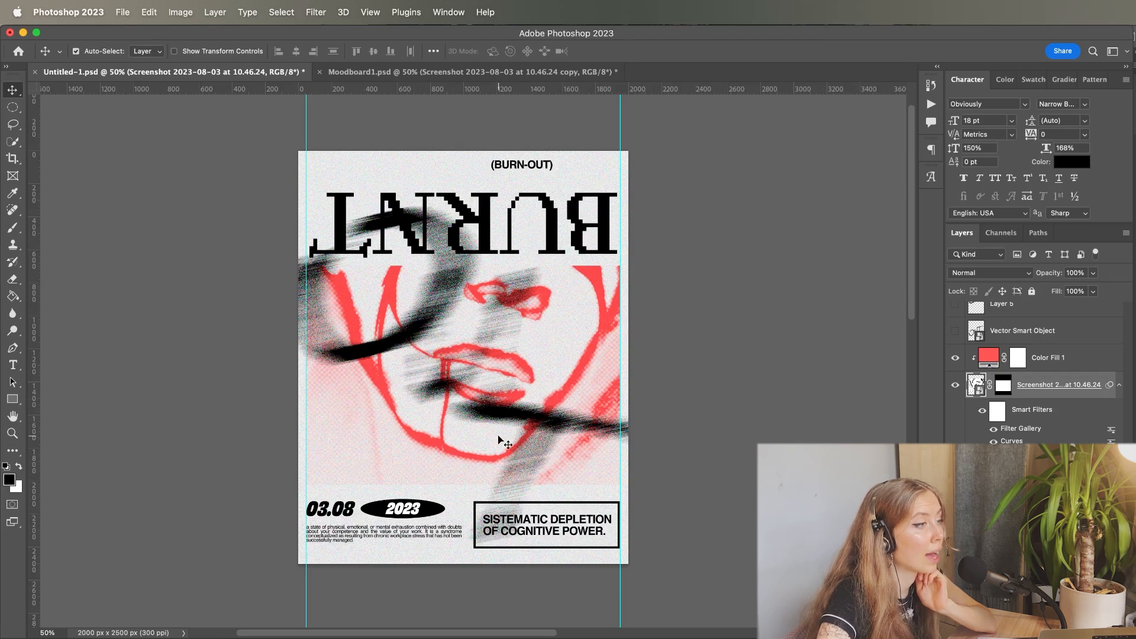
- Raise the red color fill above the face photo, BURNT title, lettering and text layers so it tints the whole poster
{"action": "left_click", "coordinate": [559, 438]}
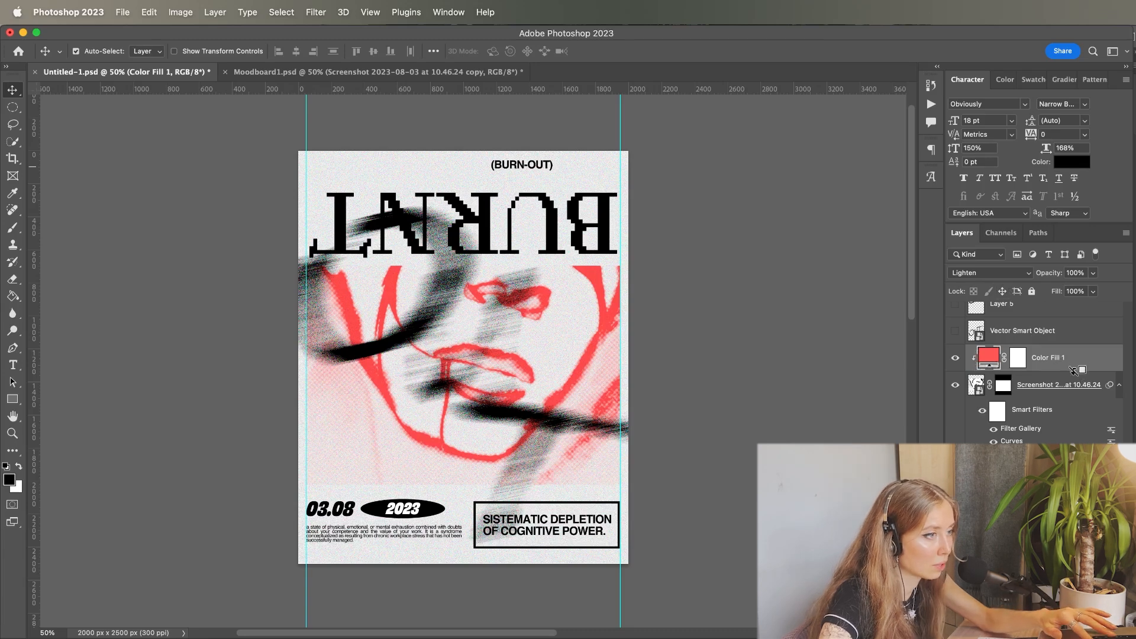
{"action": "key", "text": "super+bracketright"}
{"action": "key", "text": "super+bracketright"}
{"action": "key", "text": "super+bracketright"}
{"action": "key", "text": "super+bracketright"}
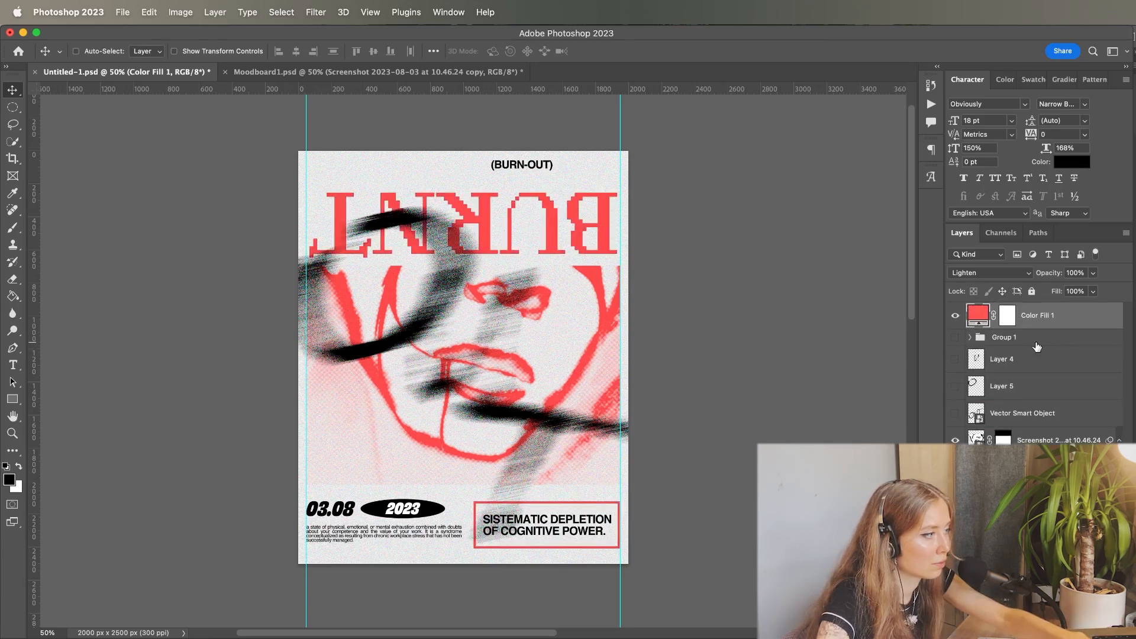
{"action": "key", "text": "super+bracketright"}
{"action": "key", "text": "super+bracketright"}
{"action": "key", "text": "super+bracketright"}
{"action": "key", "text": "super+bracketright"}
{"action": "key", "text": "super+bracketright"}
{"action": "key", "text": "super+bracketright"}
{"action": "key", "text": "super+bracketright"}
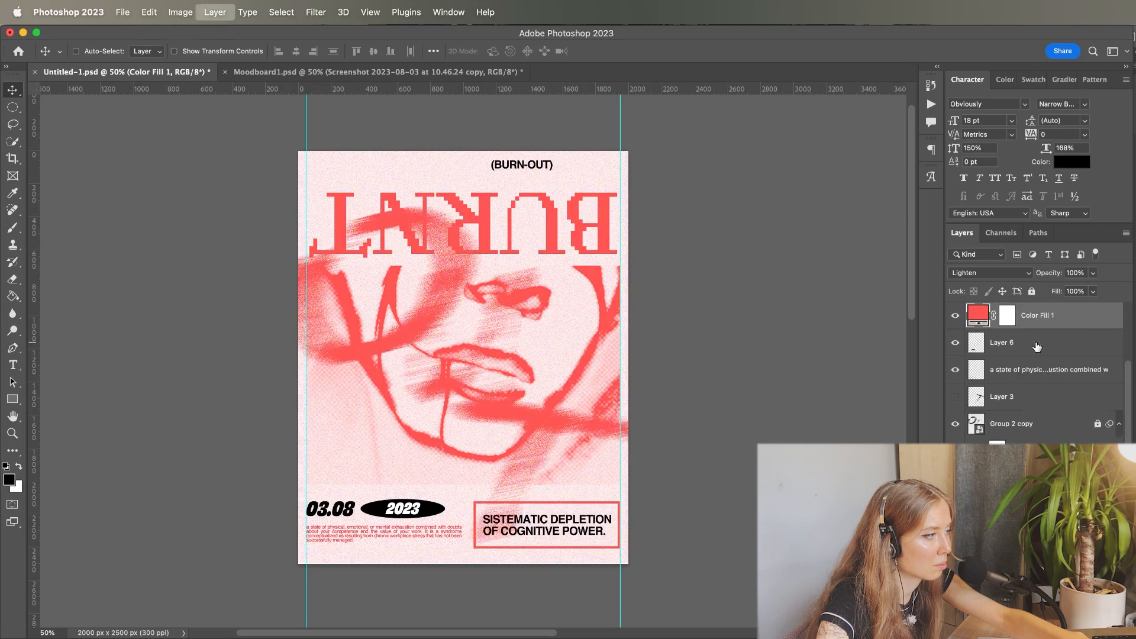
- Unlock the grainy OUT lettering layer and bring it together with Group 1 copy to the front, above the red fill
{"action": "left_click", "coordinate": [469, 379]}
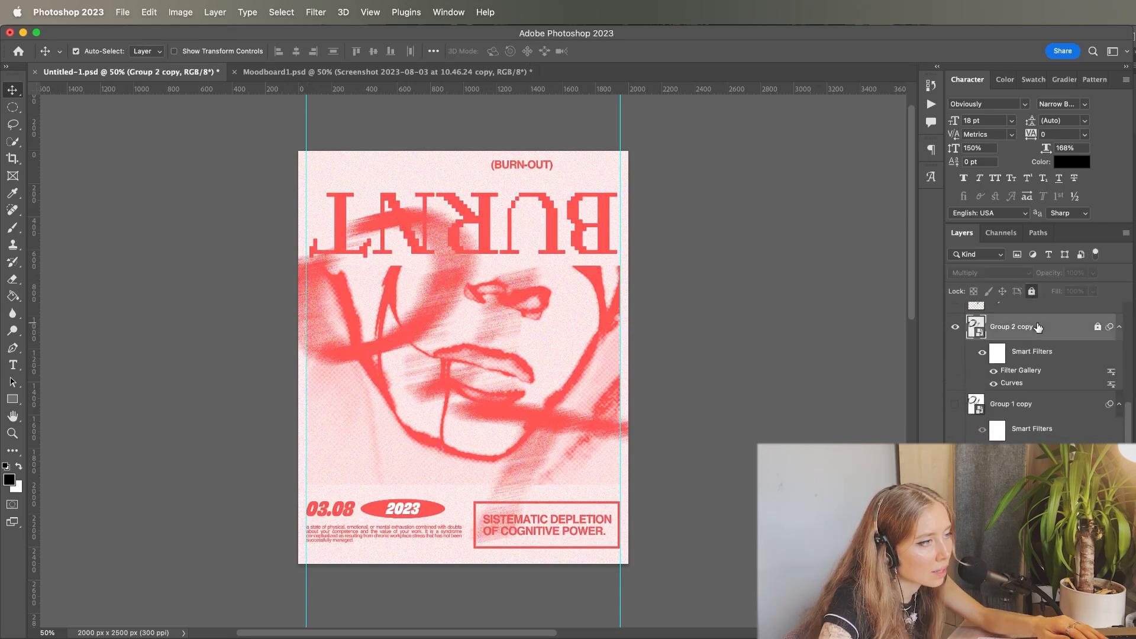
{"action": "left_click", "coordinate": [1042, 404], "text": "super"}
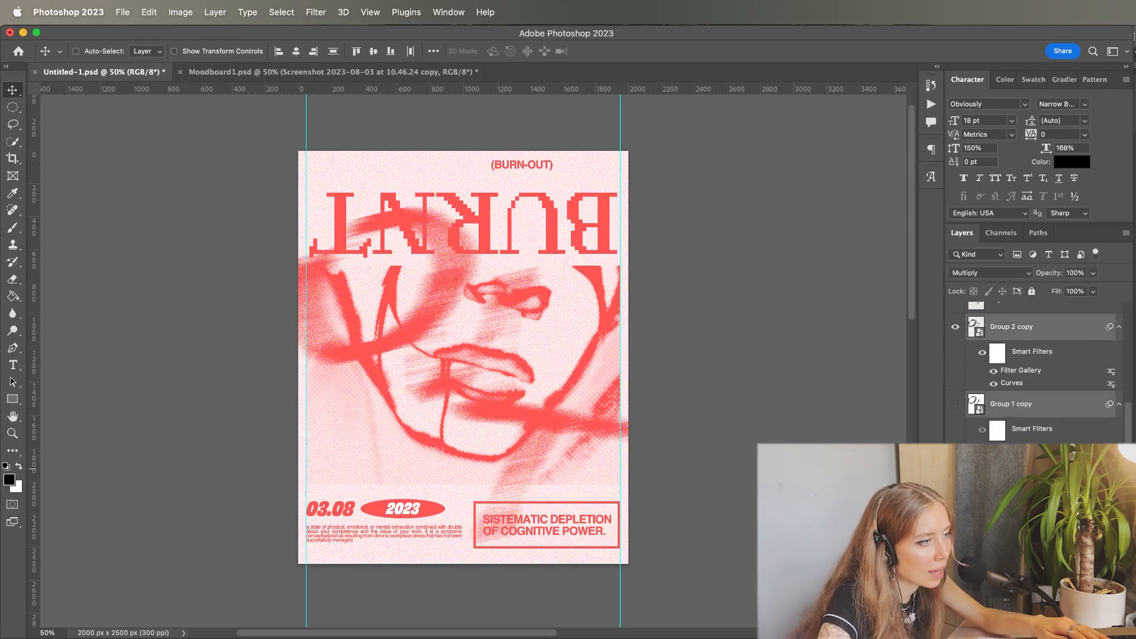
{"action": "key", "text": "super+shift+bracketright"}
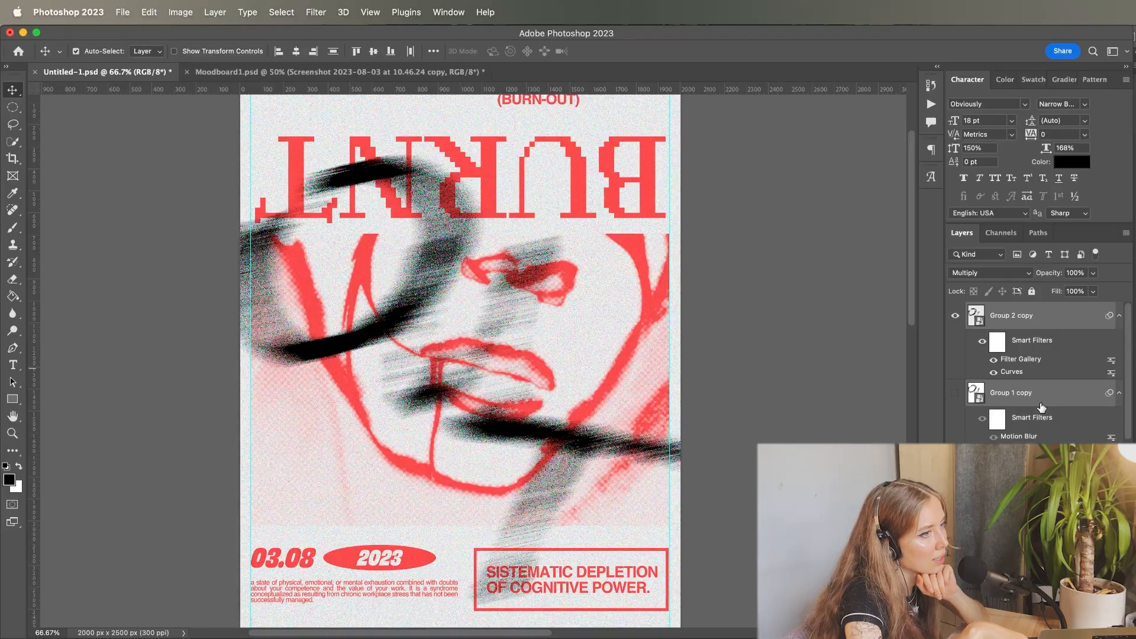
- Show the Group 1 copy lettering and move it above the grainy Group 2 copy layer
{"action": "left_click", "coordinate": [947, 396]}
{"action": "left_click", "coordinate": [955, 399]}
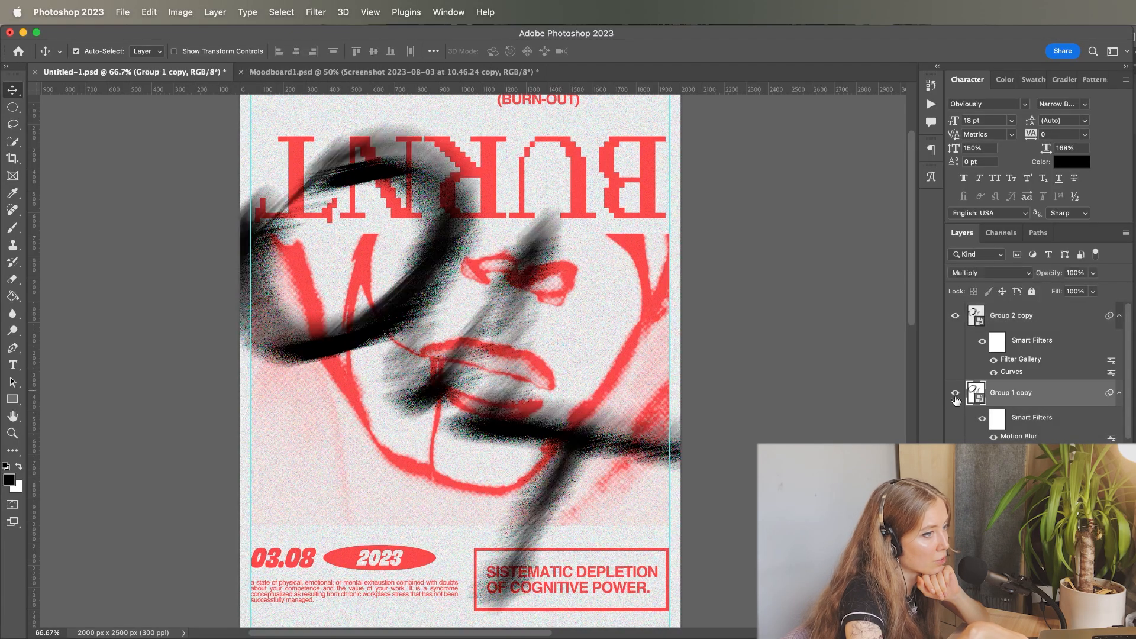
{"action": "key", "text": "super+minus"}
{"action": "key", "text": "super+bracketright"}
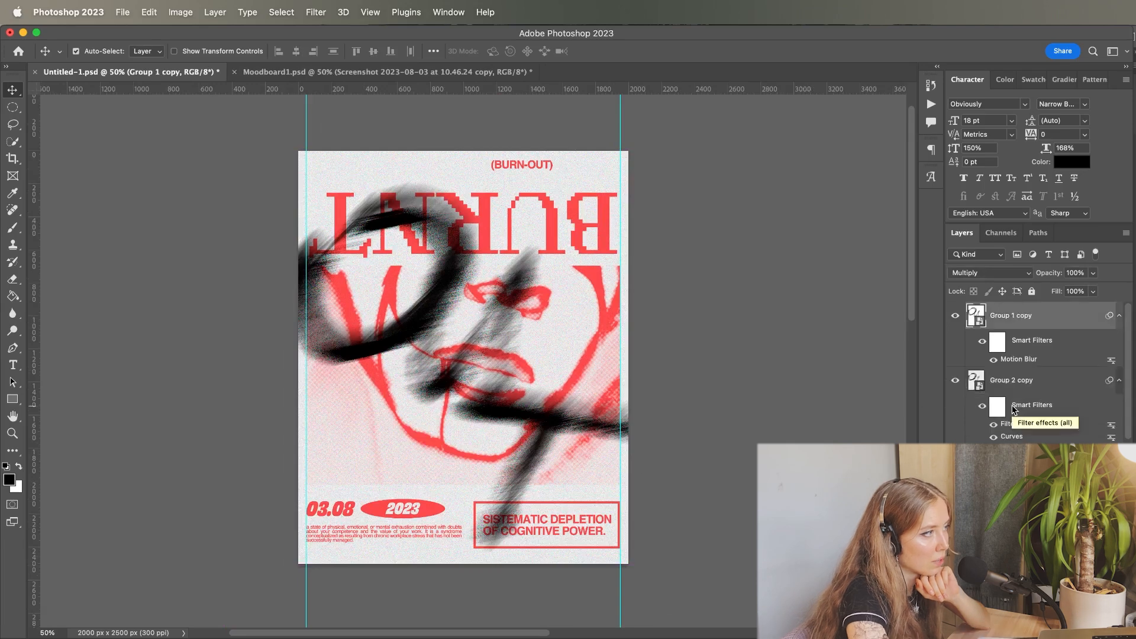
- Remove the Motion Blur filter from the topmost OUT lettering and keep its blend mode on Multiply
{"action": "left_click", "coordinate": [994, 359]}
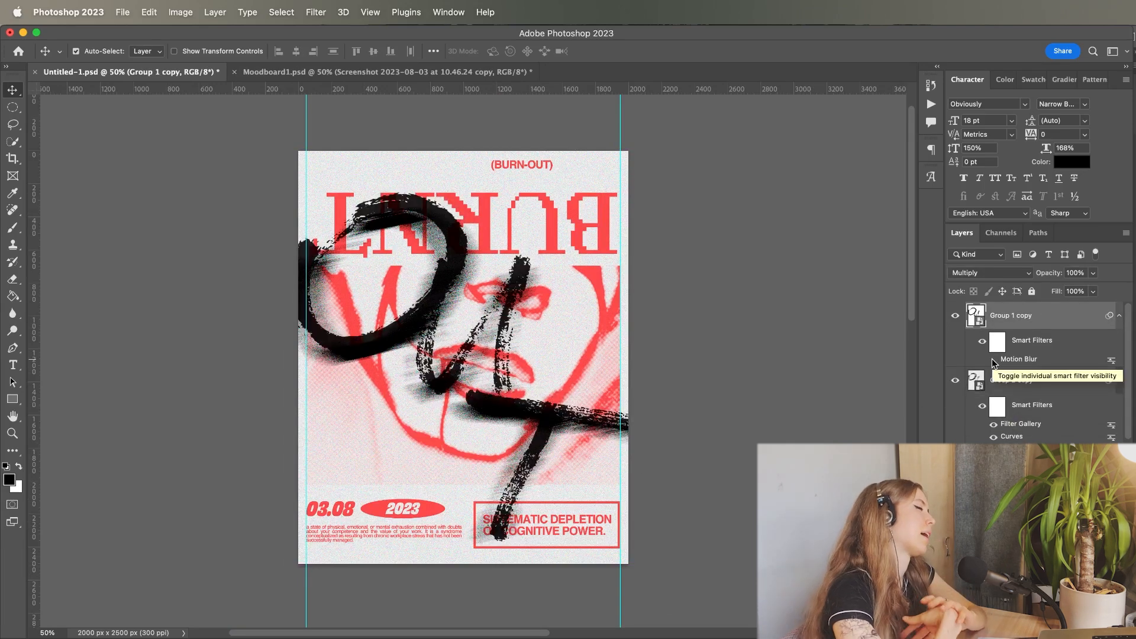
{"action": "left_click", "coordinate": [956, 316]}
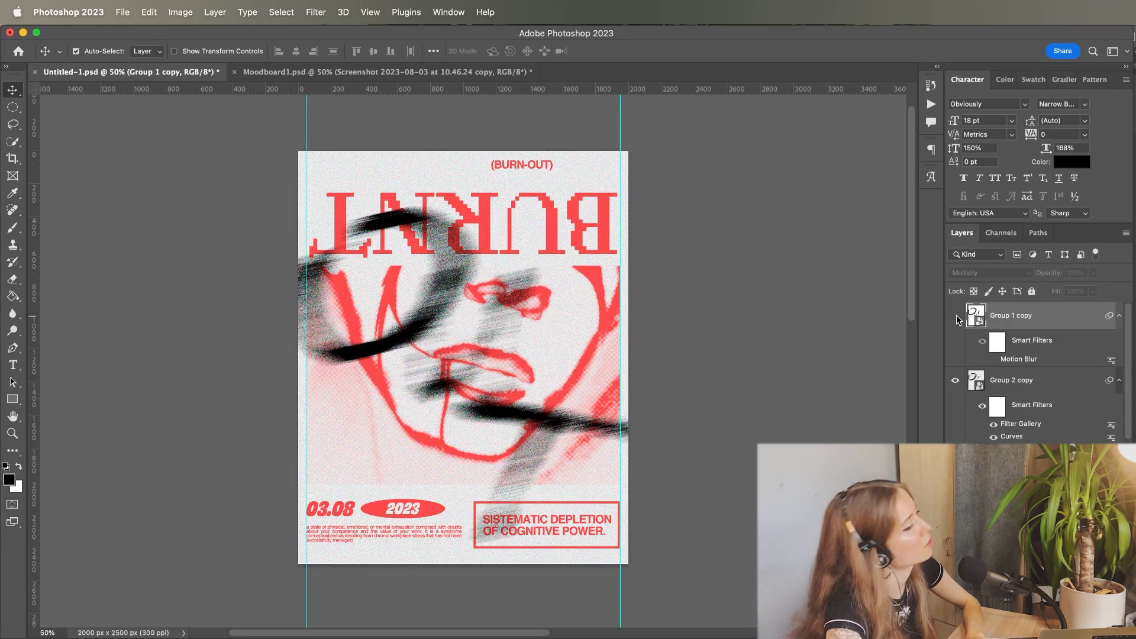
{"action": "left_click", "coordinate": [956, 316]}
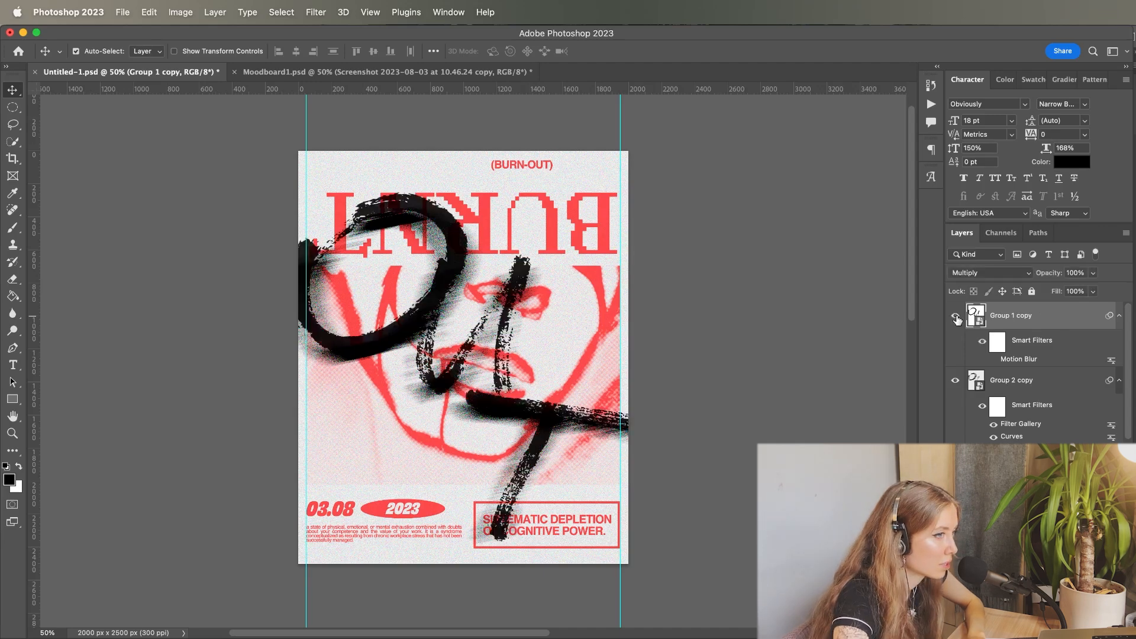
{"action": "left_click", "coordinate": [994, 360]}
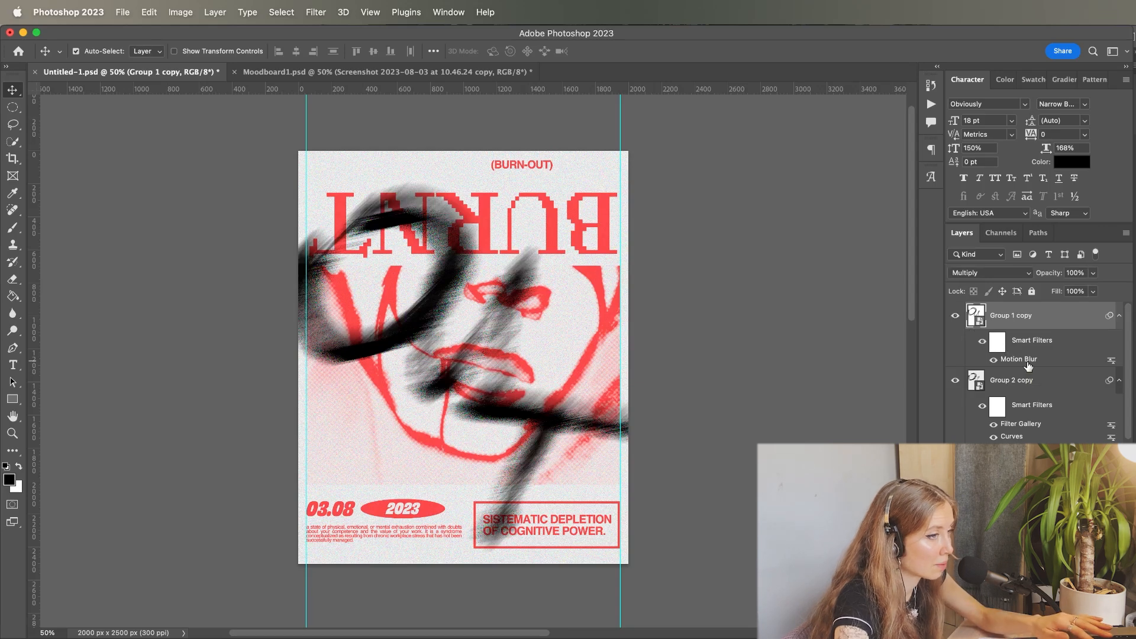
{"action": "left_click", "coordinate": [977, 274]}
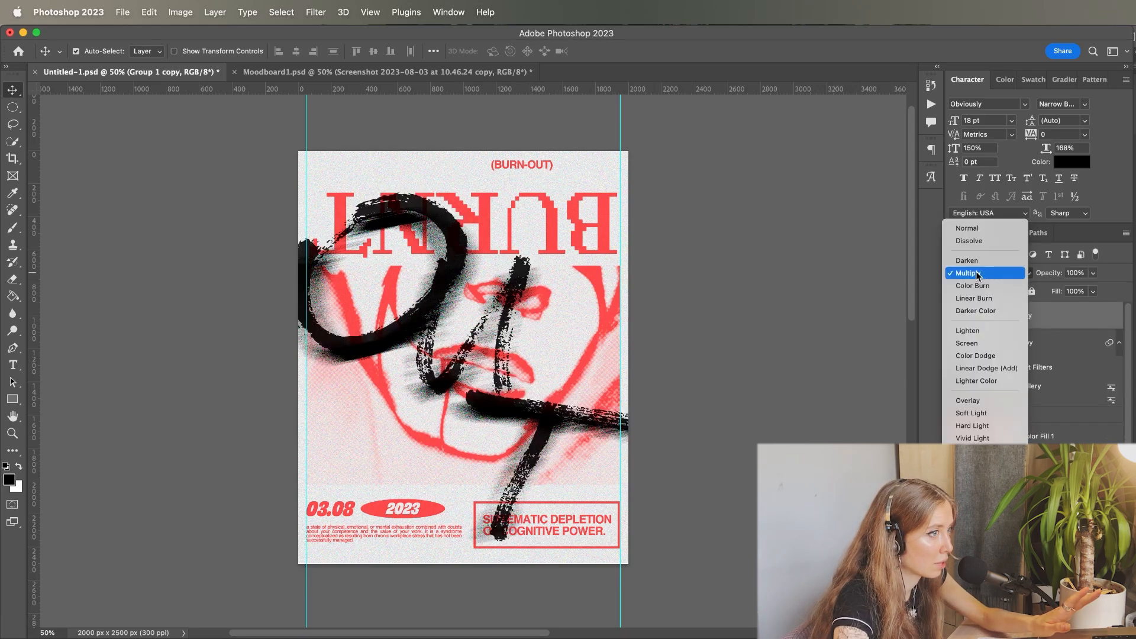
{"action": "left_click", "coordinate": [983, 275]}
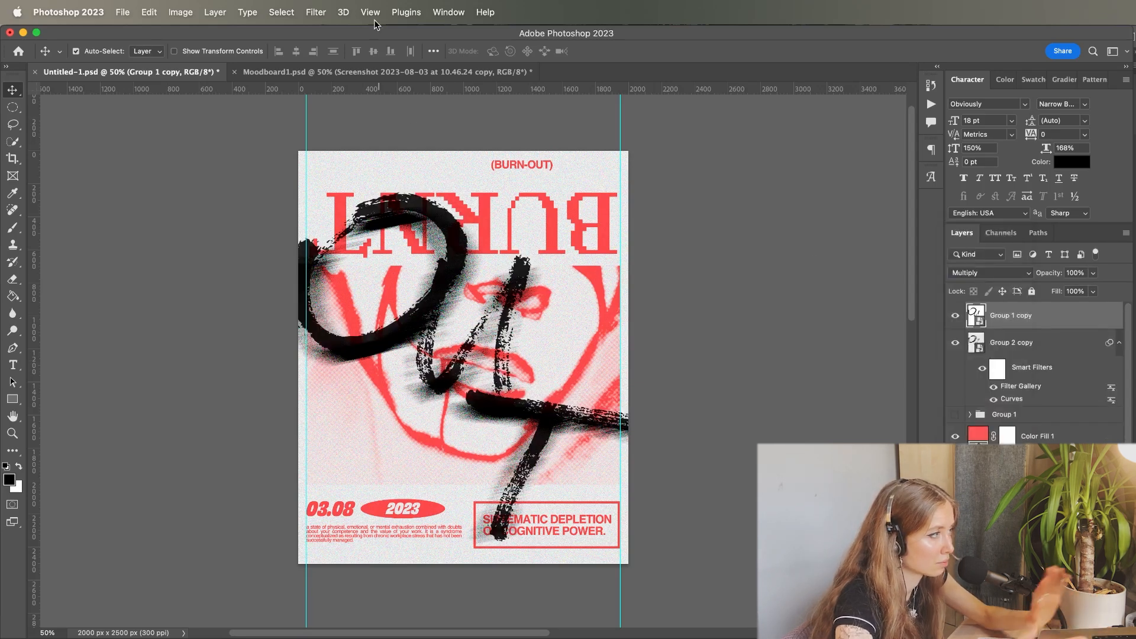
{"action": "left_click", "coordinate": [316, 12]}
{"action": "left_click", "coordinate": [352, 91]}
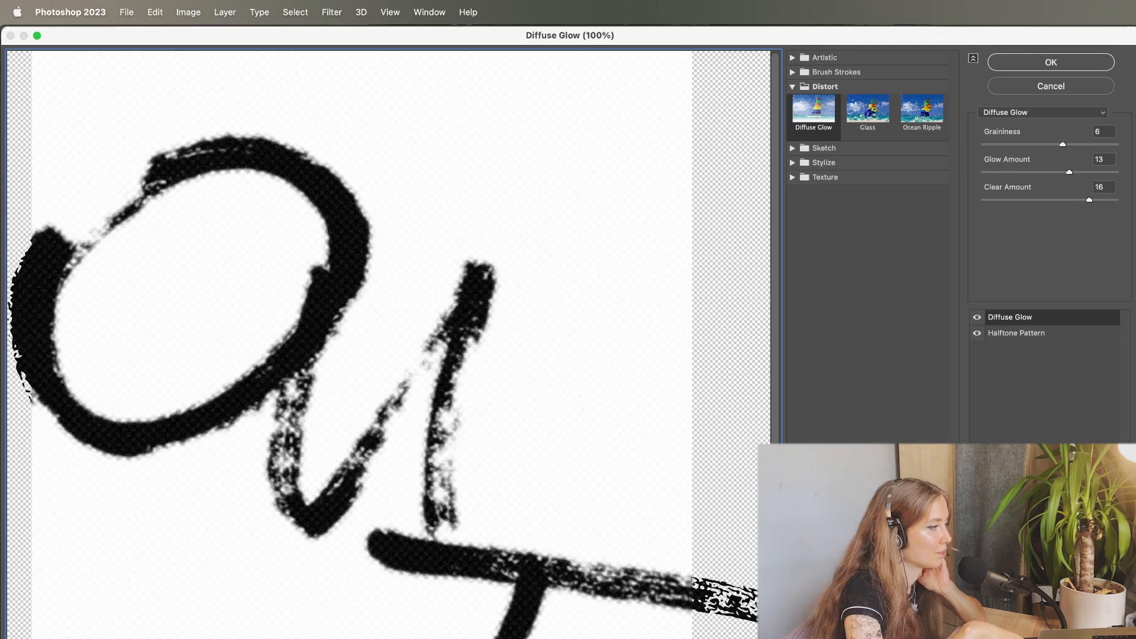
{"action": "key", "text": "super+minus"}
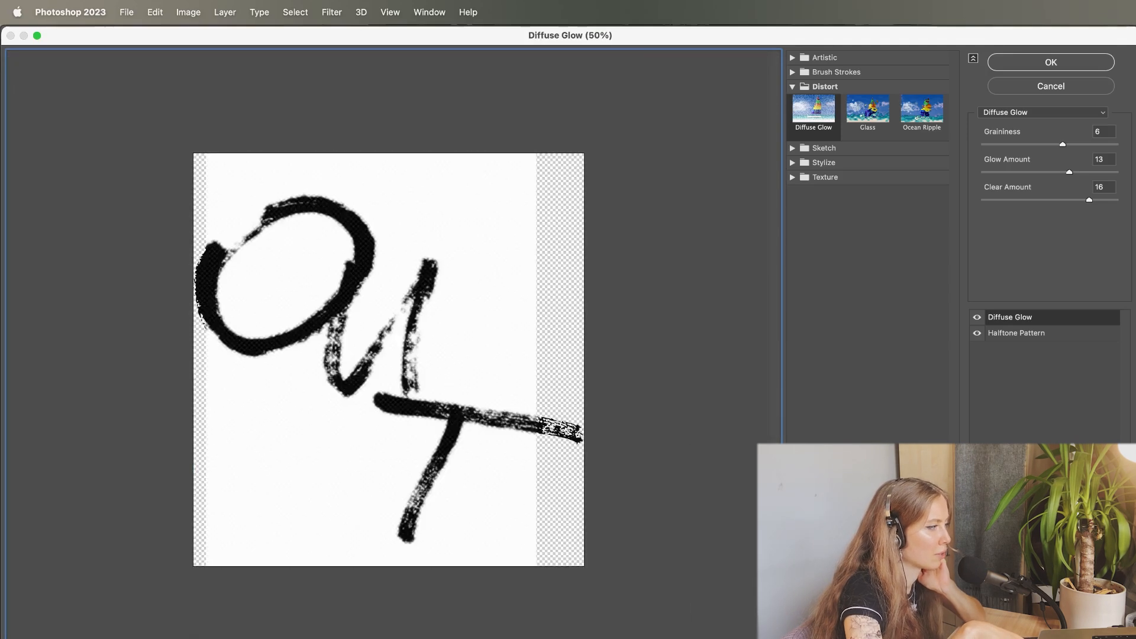
{"action": "key", "text": "super+plus"}
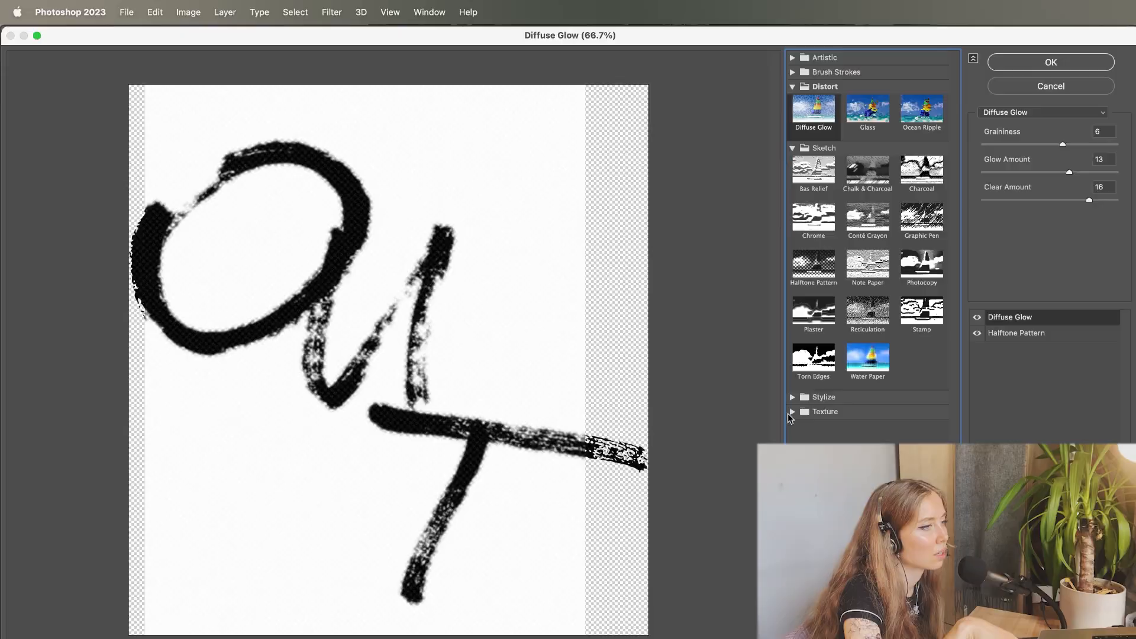
{"action": "left_click", "coordinate": [790, 414]}
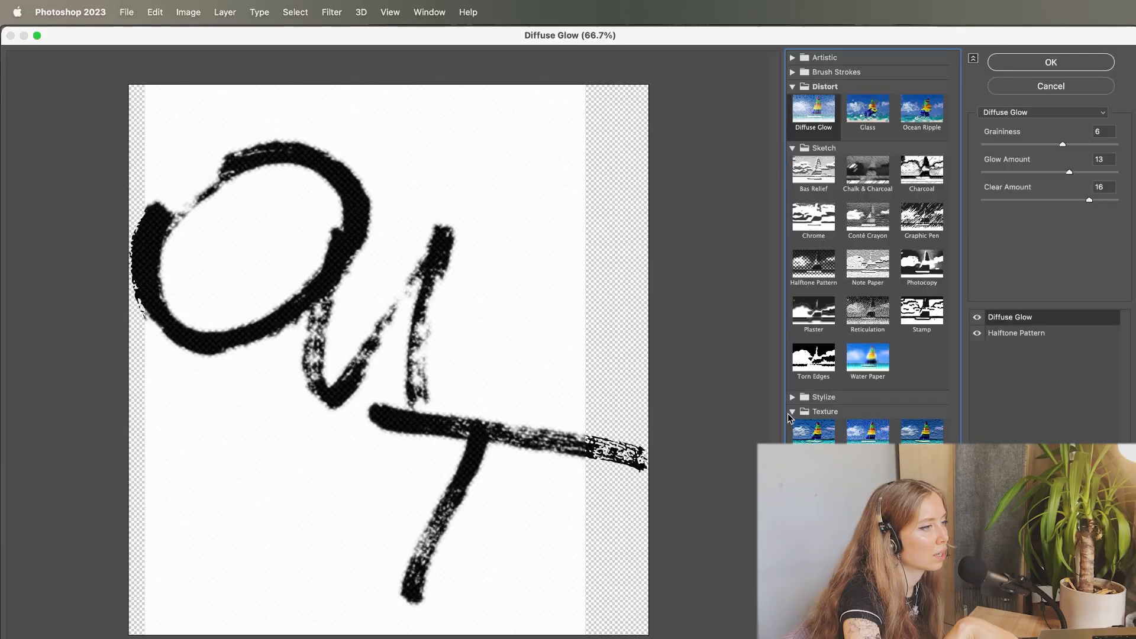
{"action": "left_click", "coordinate": [867, 435]}
{"action": "left_click", "coordinate": [1017, 332]}
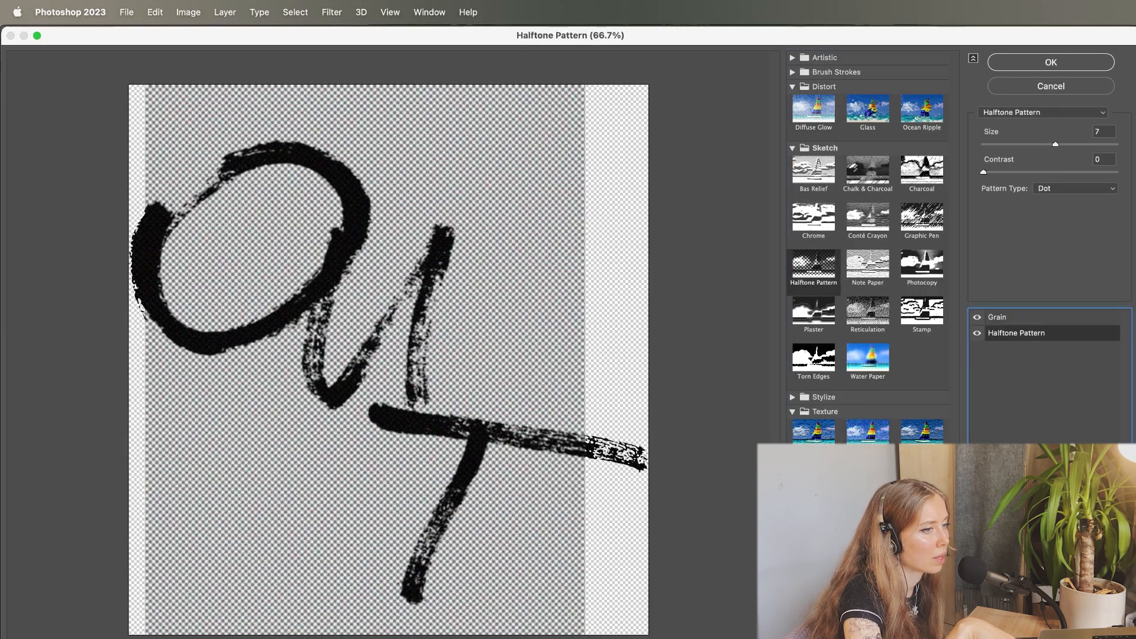
{"action": "left_click", "coordinate": [1119, 636]}
{"action": "left_click", "coordinate": [922, 110]}
{"action": "left_click", "coordinate": [1107, 146]}
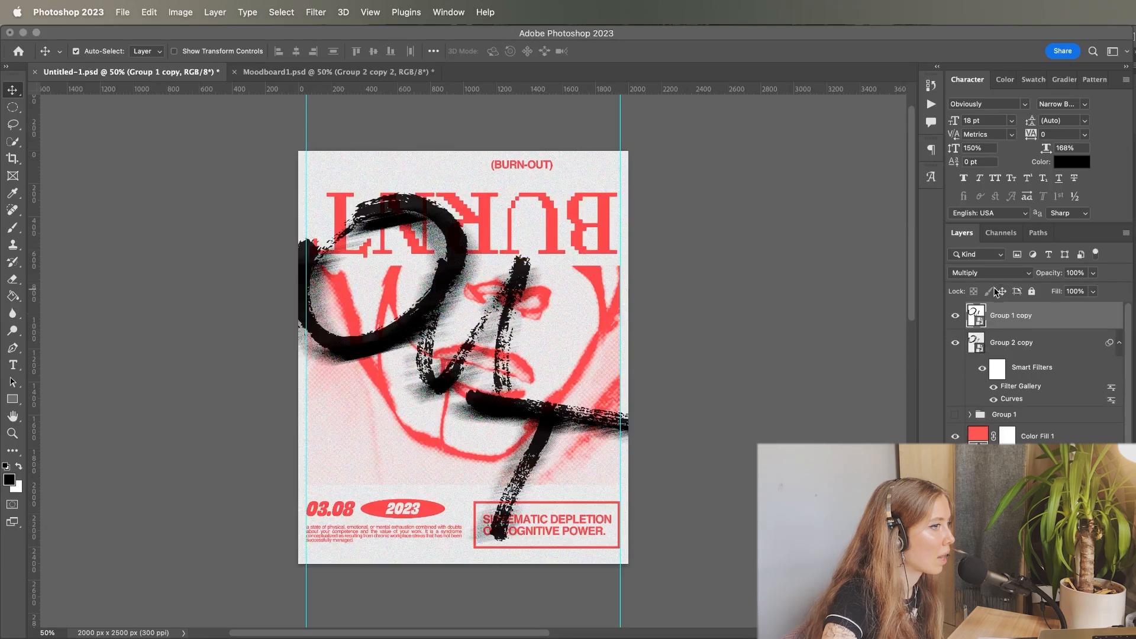
- Apply a Gaussian Blur with a radius of 38.8 pixels to the Group 1 copy OUT lettering
{"action": "left_click", "coordinate": [317, 12]}
{"action": "mouse_move", "coordinate": [377, 187]}
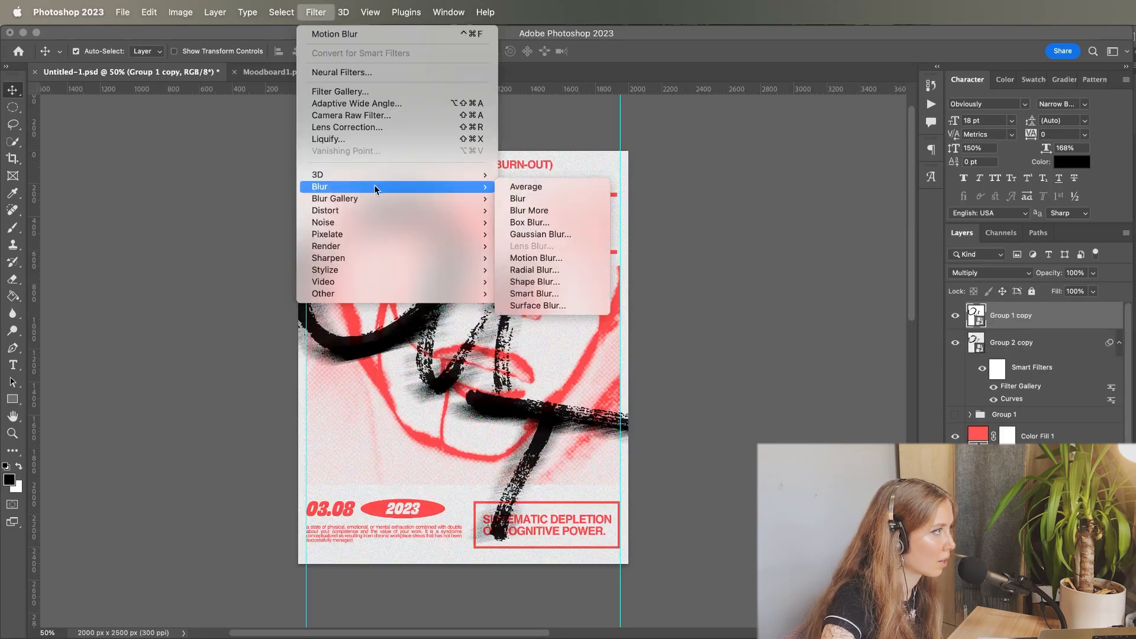
{"action": "left_click", "coordinate": [546, 258]}
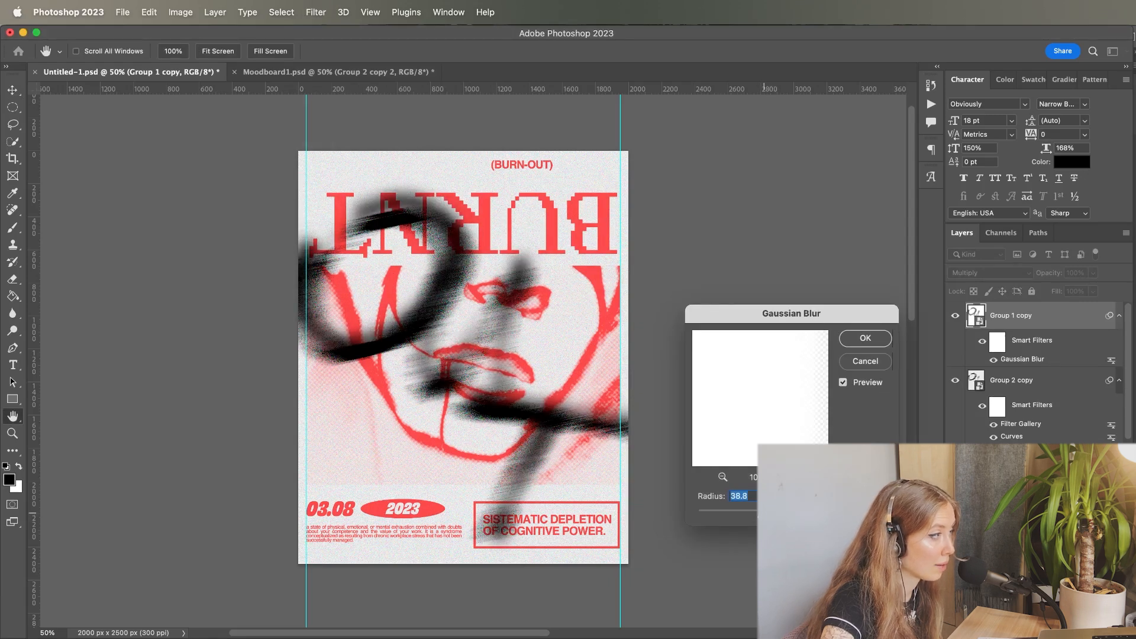
{"action": "left_click", "coordinate": [865, 338]}
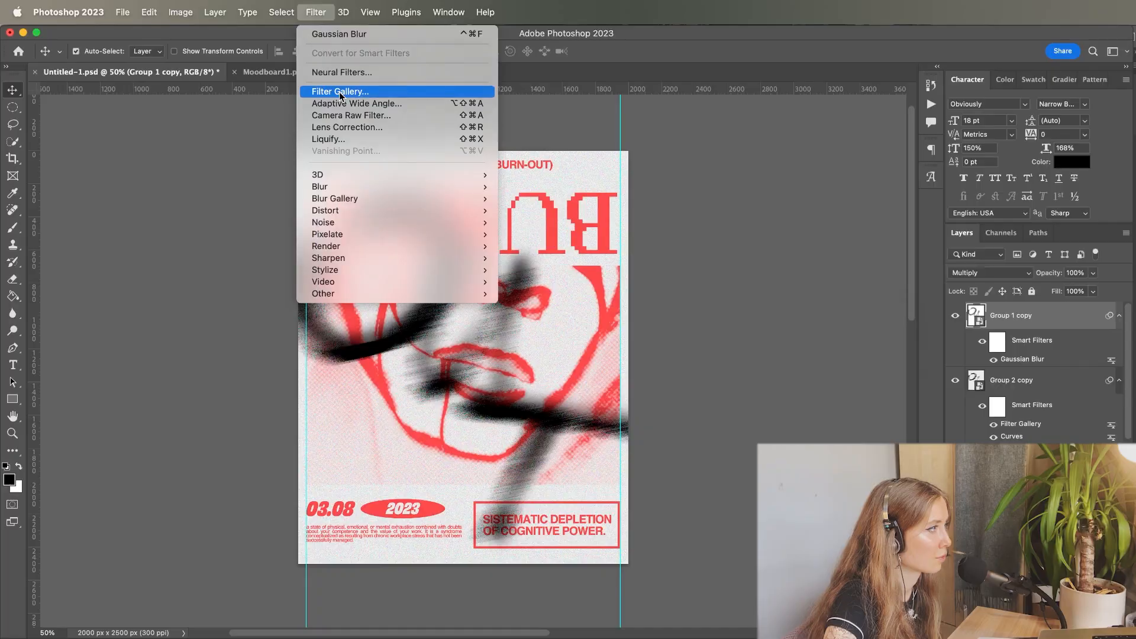
- Add a Filter Gallery effect to the blurred Group 1 copy lettering, using Graphic Pen with a stroke length of 1
{"action": "left_click", "coordinate": [338, 90]}
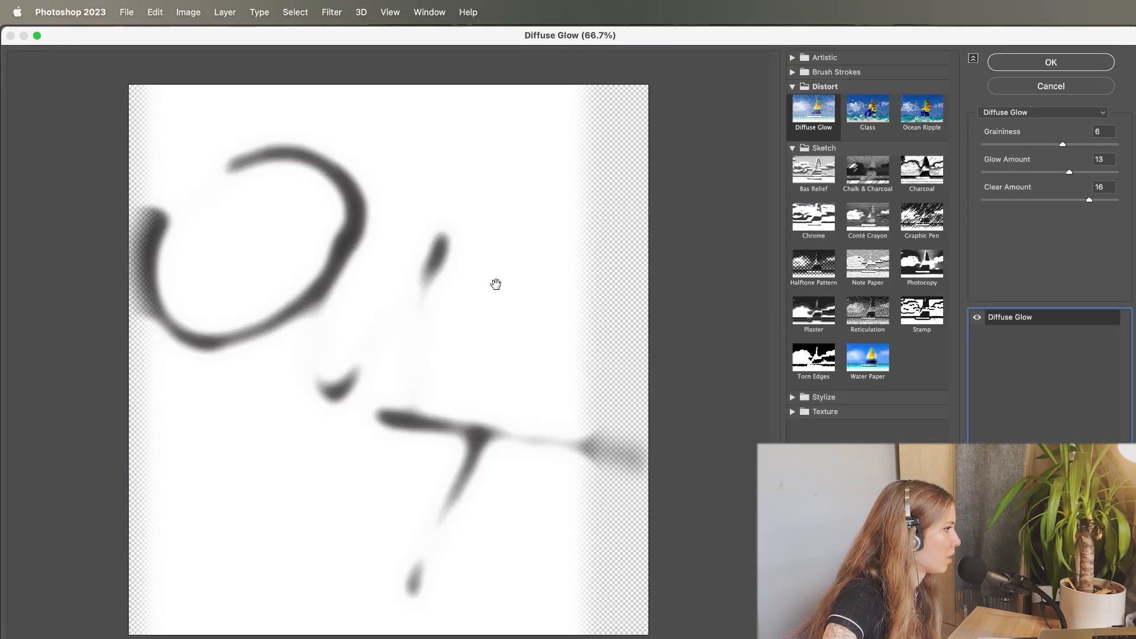
{"action": "left_click", "coordinate": [1053, 64]}
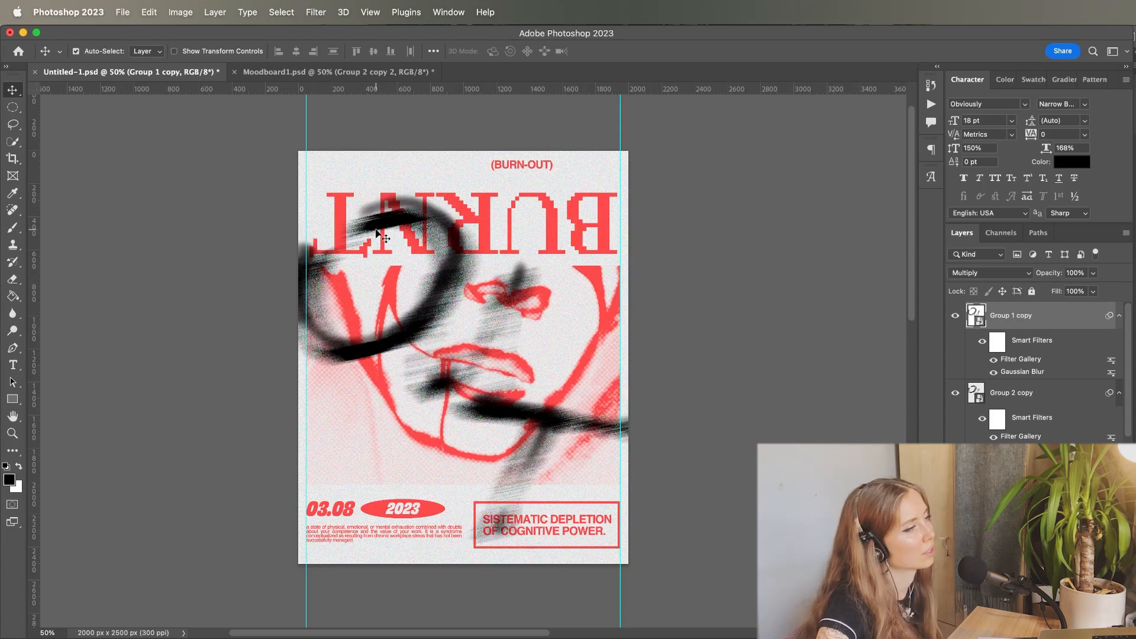
{"action": "double_click", "coordinate": [1024, 356]}
{"action": "left_click", "coordinate": [922, 218]}
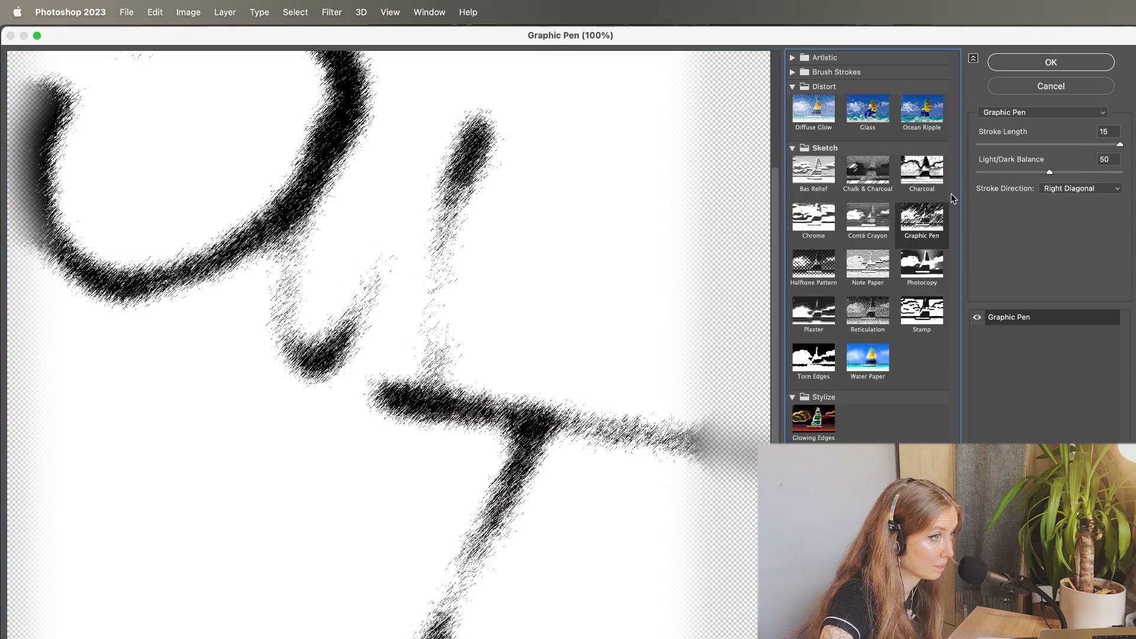
{"action": "type", "text": "1"}
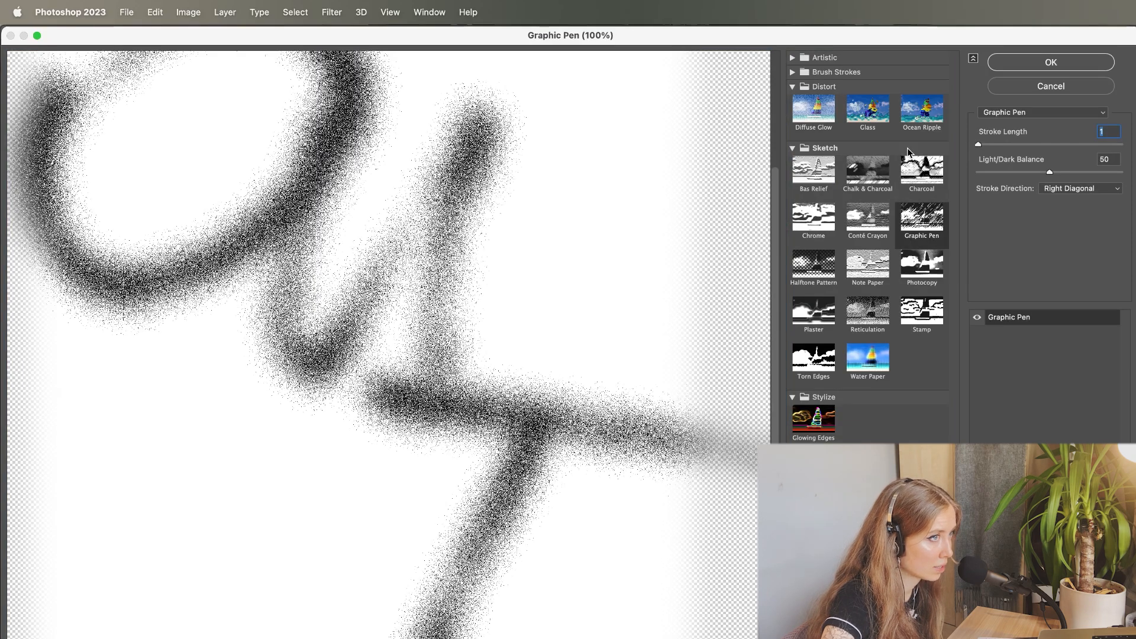
- Stack Torn Edges (image balance 33, smoothness 9) and Grain (intensity 31, contrast 100) over Graphic Pen, and offset the lettering slightly down and left
{"action": "left_click", "coordinate": [13, 638]}
{"action": "left_click", "coordinate": [1082, 172]}
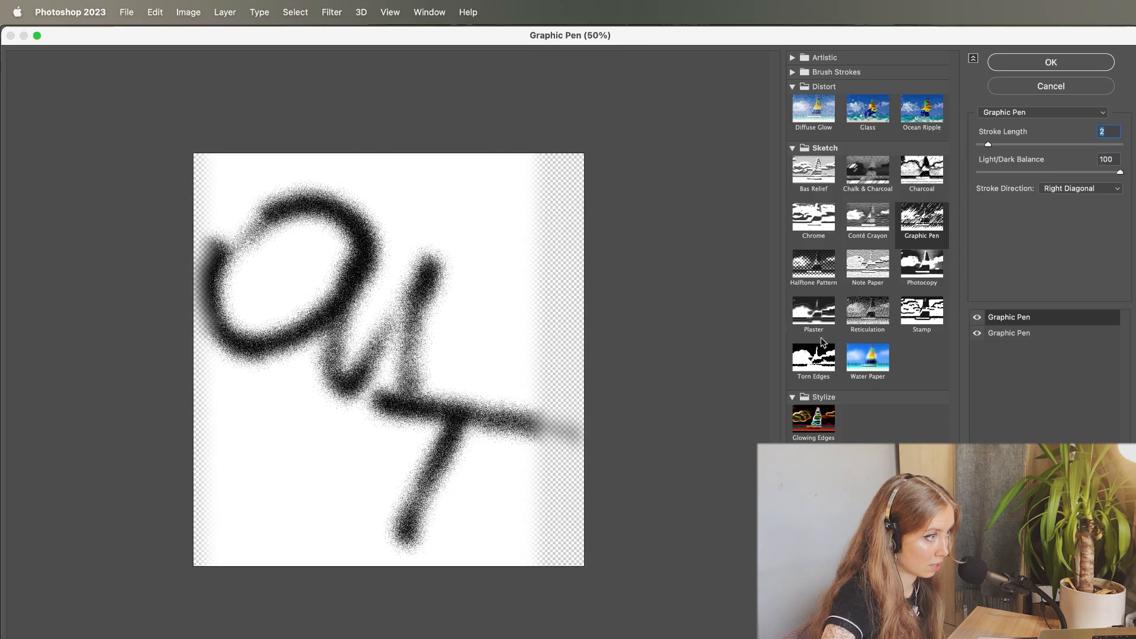
{"action": "left_click", "coordinate": [814, 359]}
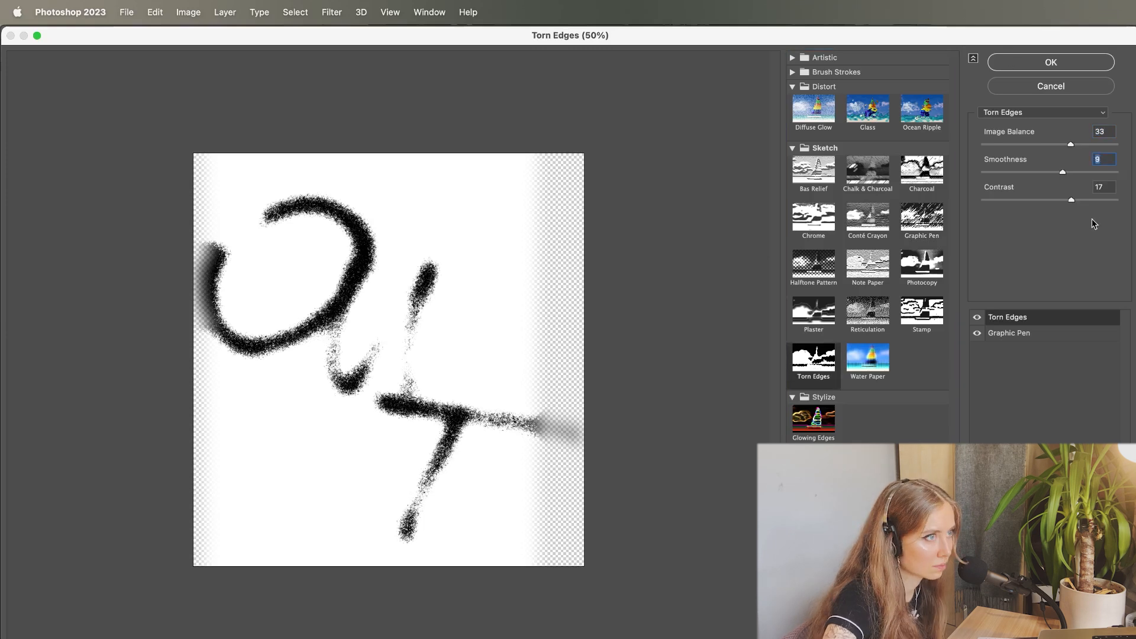
{"action": "left_click_drag", "start_coordinate": [1070, 202], "coordinate": [1066, 201]}
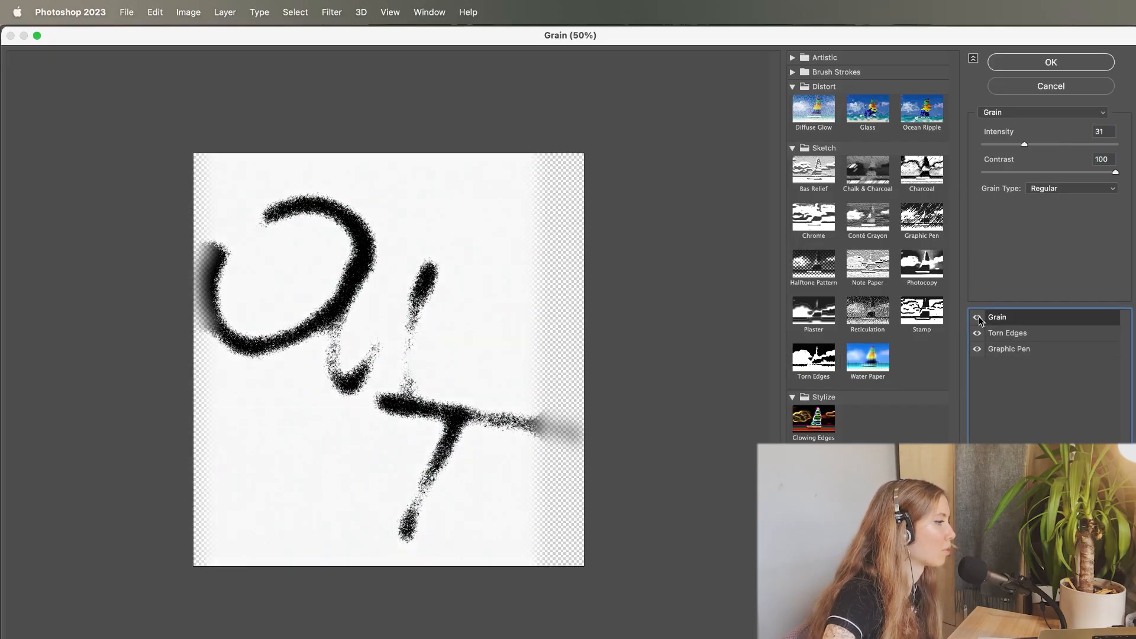
{"action": "left_click", "coordinate": [1030, 67]}
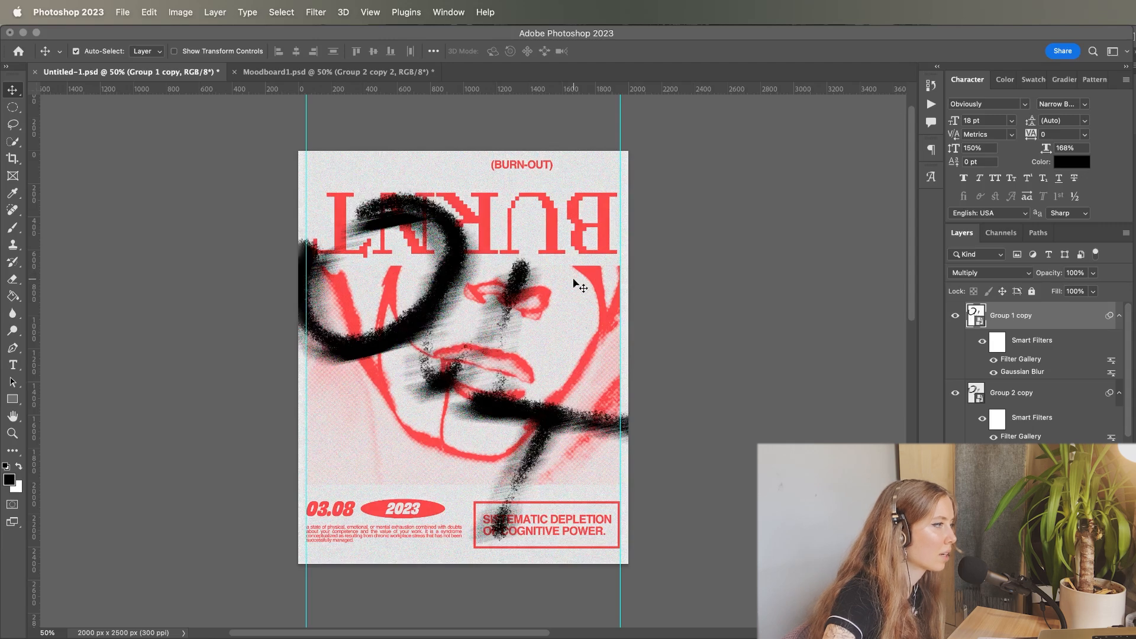
{"action": "mouse_move", "coordinate": [525, 299]}
{"action": "left_mouse_down"}
{"action": "mouse_move", "coordinate": [502, 287]}
{"action": "mouse_move", "coordinate": [512, 295]}
{"action": "left_mouse_up"}
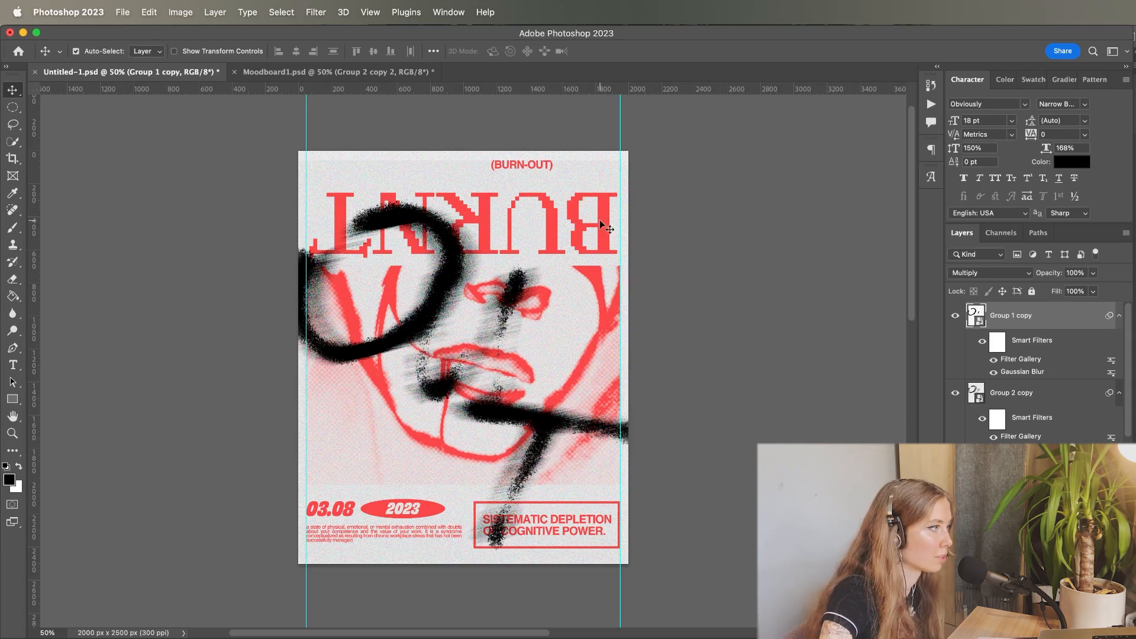
- Create a new white-filled layer behind the BURNT title copy and merge the two into one layer
{"action": "scroll", "coordinate": [1036, 486], "scroll_direction": "down", "scroll_amount": 5}
{"action": "scroll", "coordinate": [1035, 378], "scroll_direction": "up", "scroll_amount": 4}
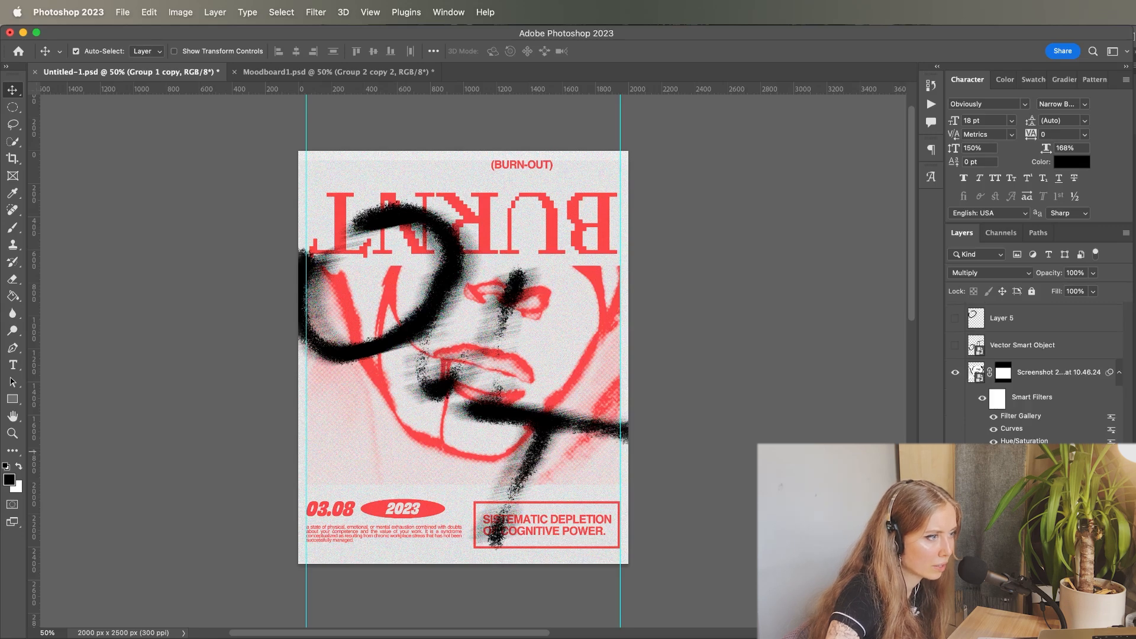
{"action": "key", "text": "super+shift+alt+n"}
{"action": "key", "text": "g"}
{"action": "left_click", "coordinate": [17, 467]}
{"action": "left_click", "coordinate": [560, 438]}
{"action": "left_click", "coordinate": [1033, 497], "text": "shift"}
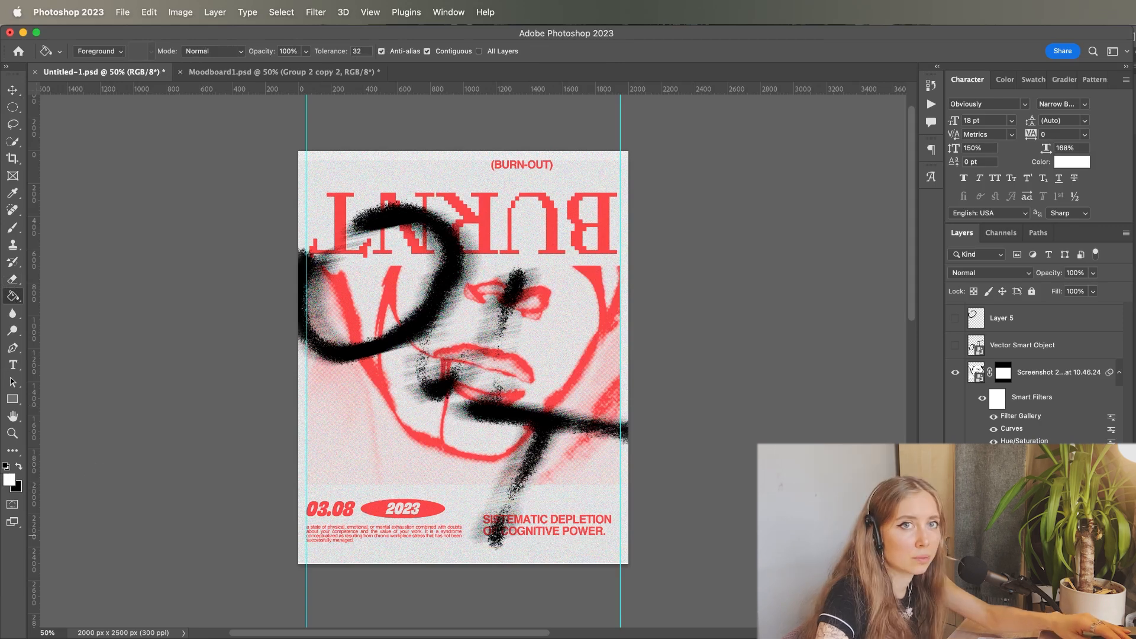
{"action": "key", "text": "super+e"}
- Apply a Gaussian Blur with a radius of 7.0 pixels to the merged BURNT copy layer
{"action": "left_click", "coordinate": [315, 13]}
{"action": "mouse_move", "coordinate": [325, 185]}
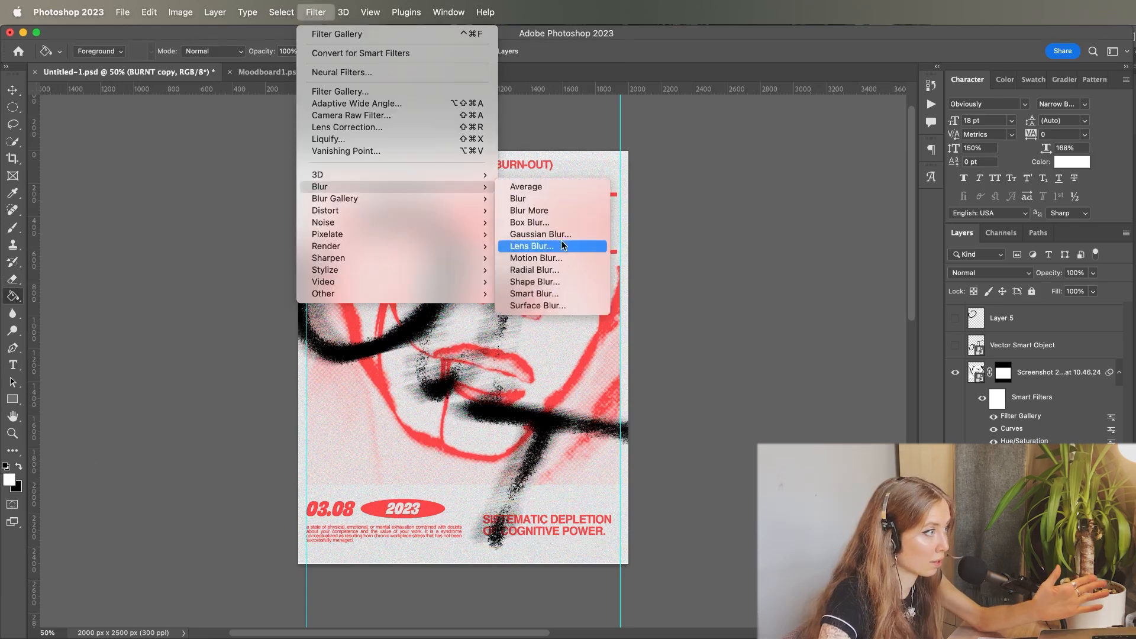
{"action": "left_click", "coordinate": [604, 270]}
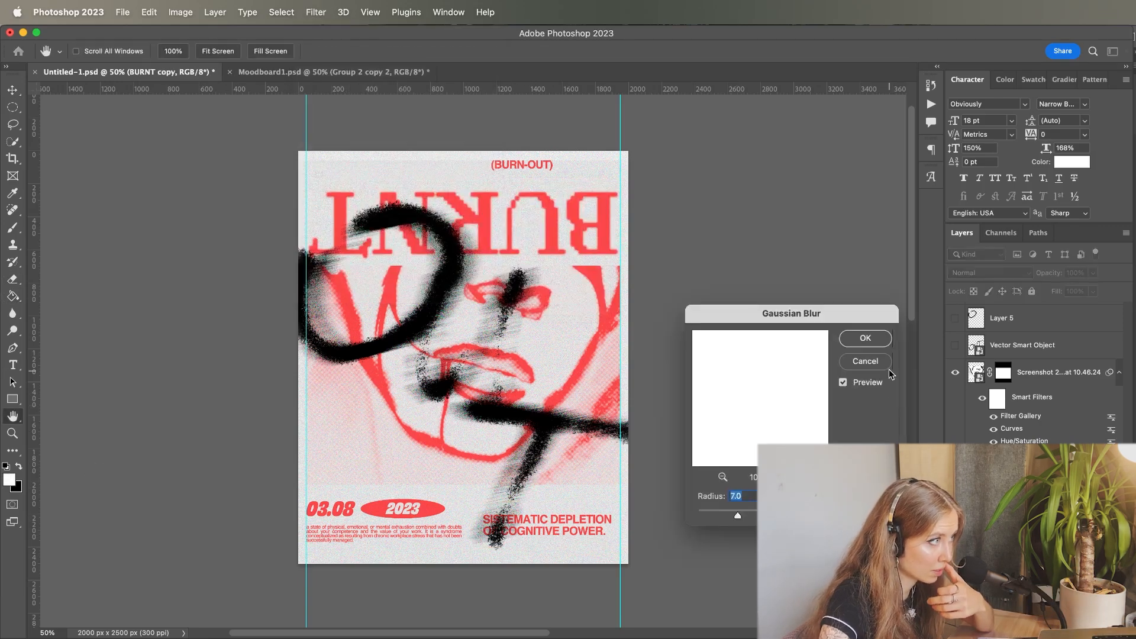
{"action": "left_click", "coordinate": [867, 339]}
- Apply the Filter Gallery Grain texture to the blurred BURNT copy layer
{"action": "left_click", "coordinate": [316, 13]}
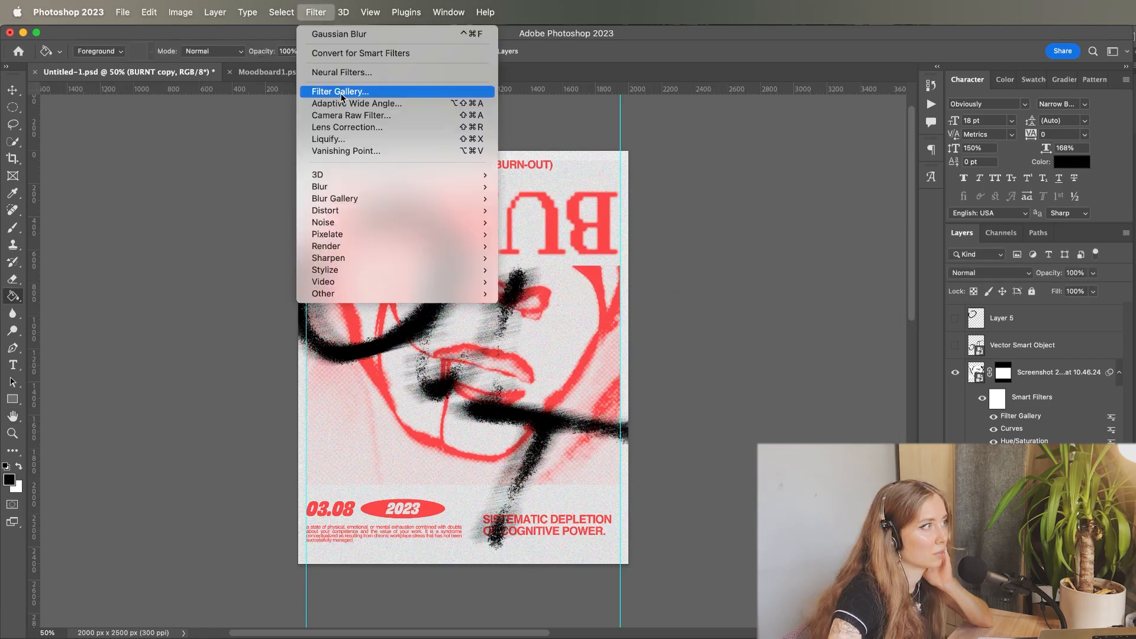
{"action": "left_click", "coordinate": [343, 93]}
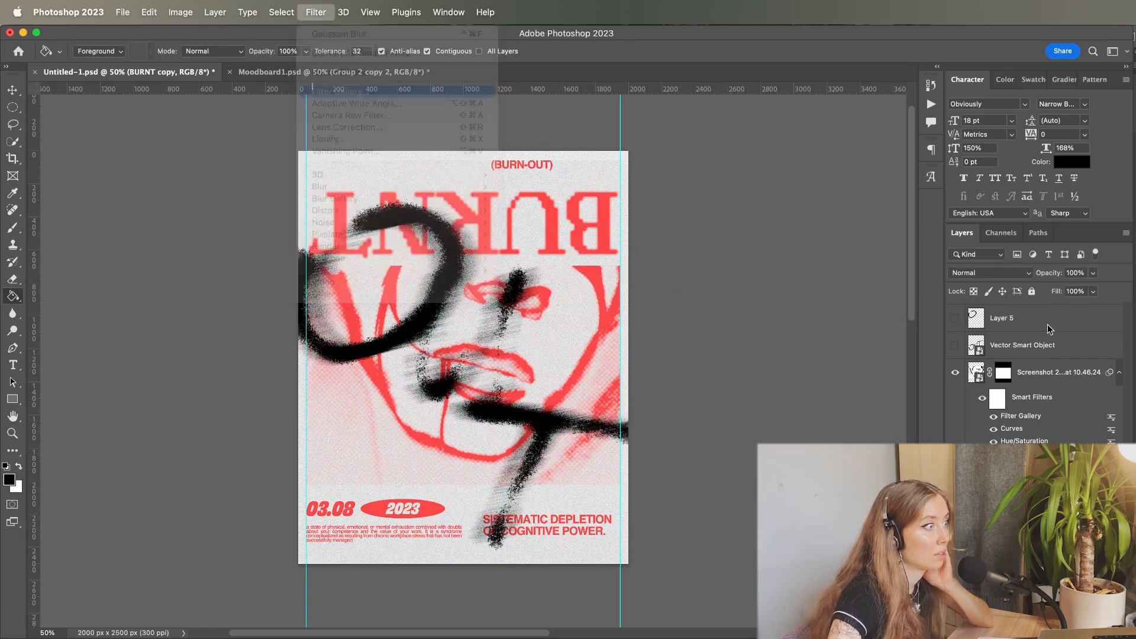
{"action": "left_click", "coordinate": [816, 177]}
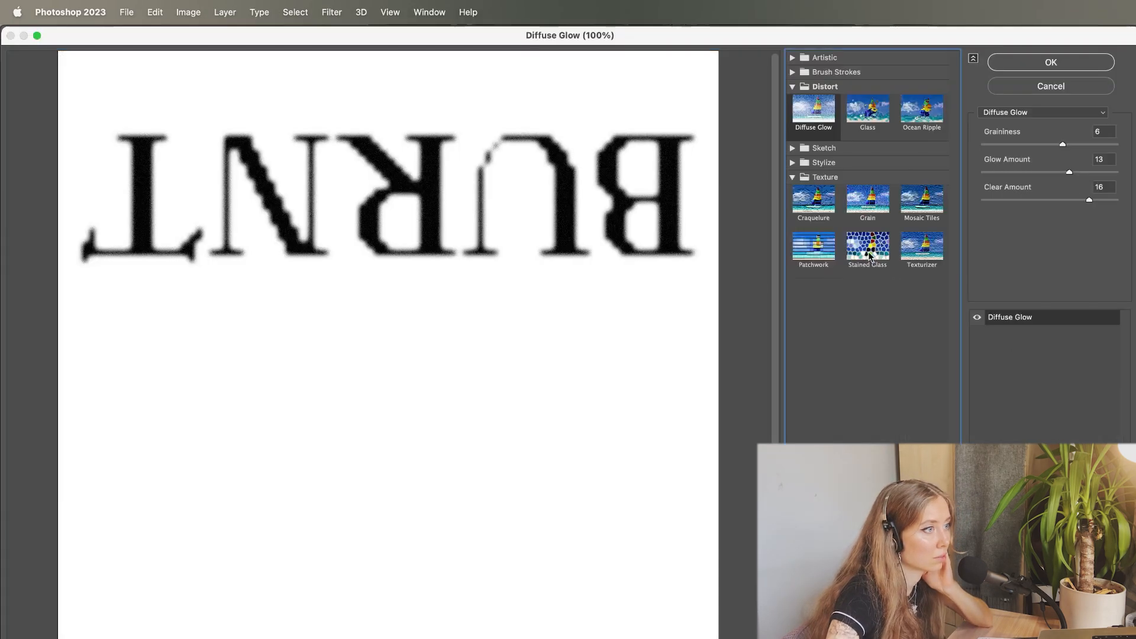
{"action": "left_click", "coordinate": [878, 206]}
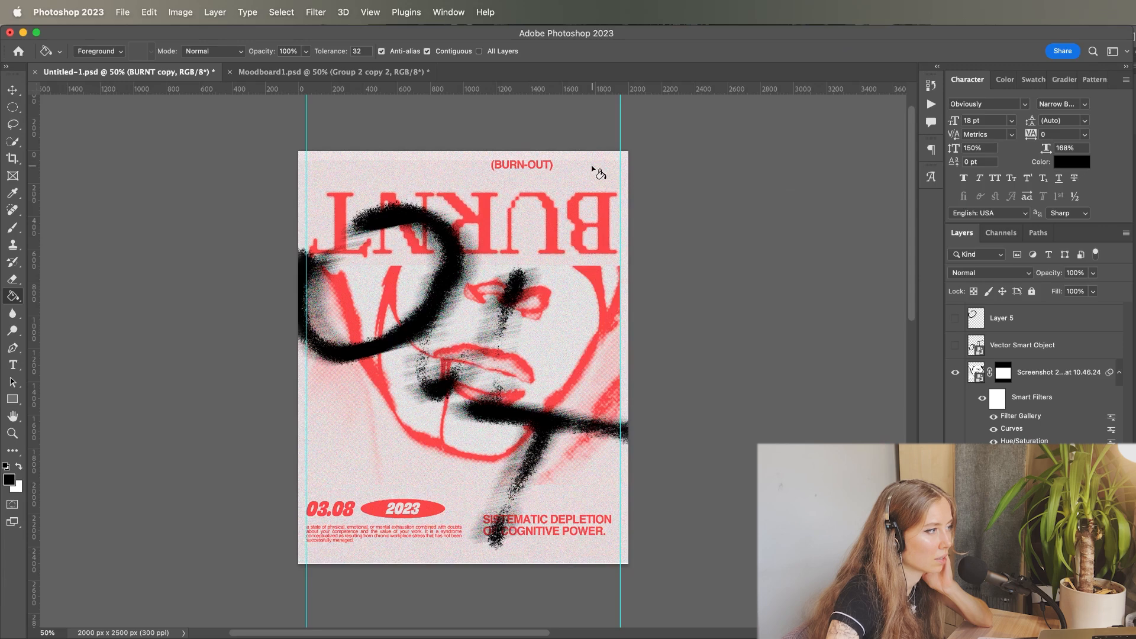
- Bring the rectangular frame around the SISTEMATIC DEPLETION OF COGNITIVE POWER text back above the merged BURNT layer
{"action": "key", "text": "v"}
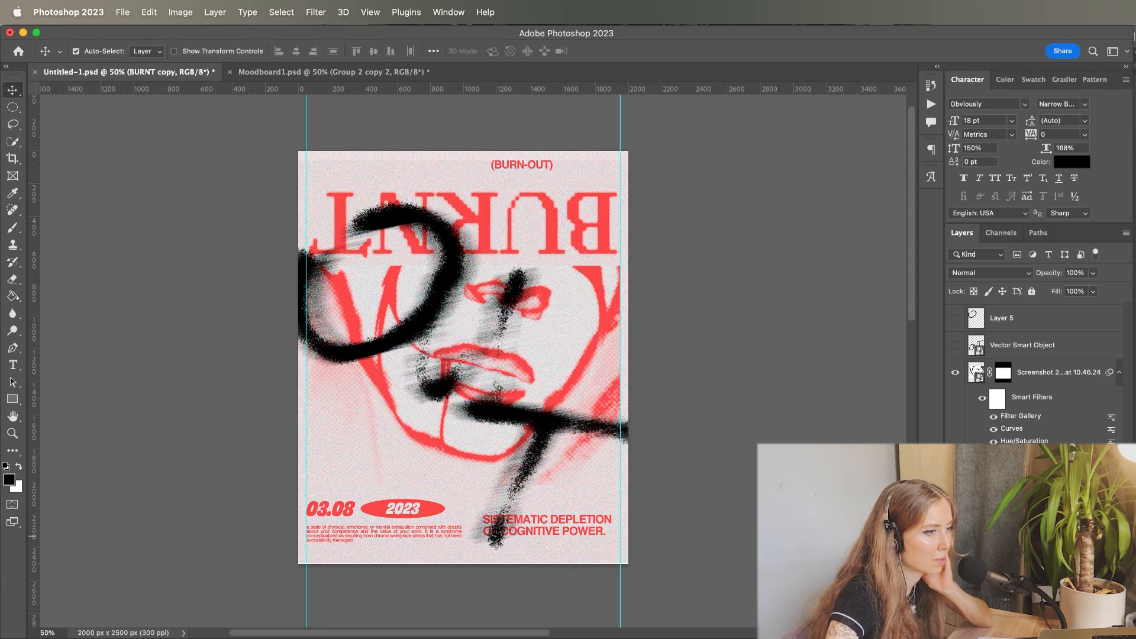
{"action": "left_click", "coordinate": [476, 538]}
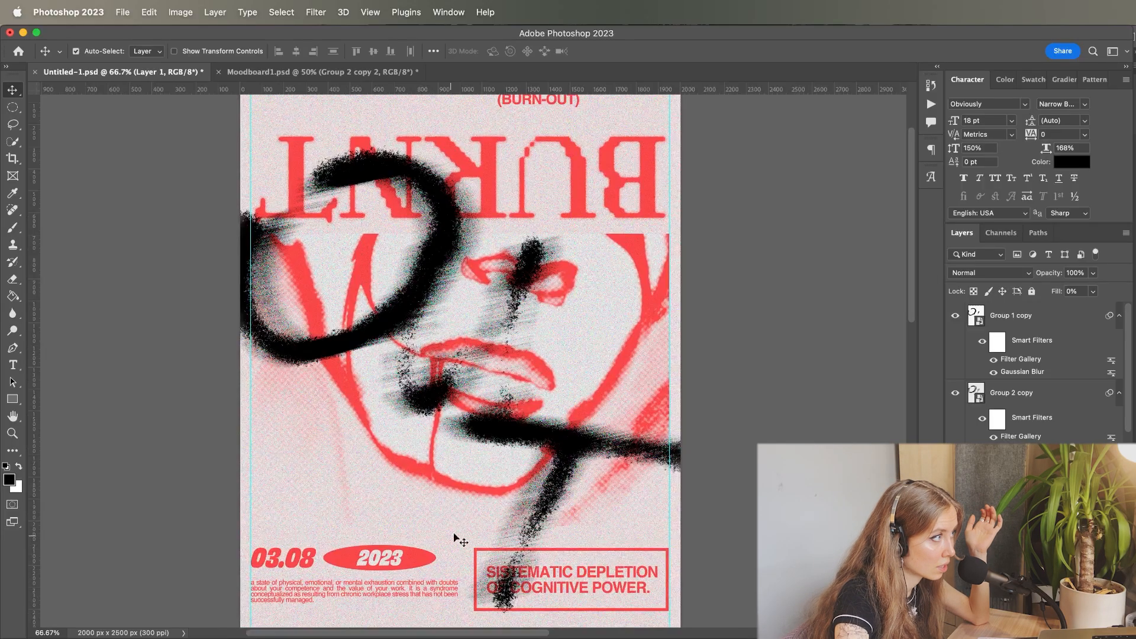
{"action": "mouse_move", "coordinate": [616, 308]}
{"action": "left_mouse_down"}
{"action": "mouse_move", "coordinate": [728, 269]}
{"action": "mouse_move", "coordinate": [623, 288]}
{"action": "mouse_move", "coordinate": [632, 300]}
{"action": "left_mouse_up"}
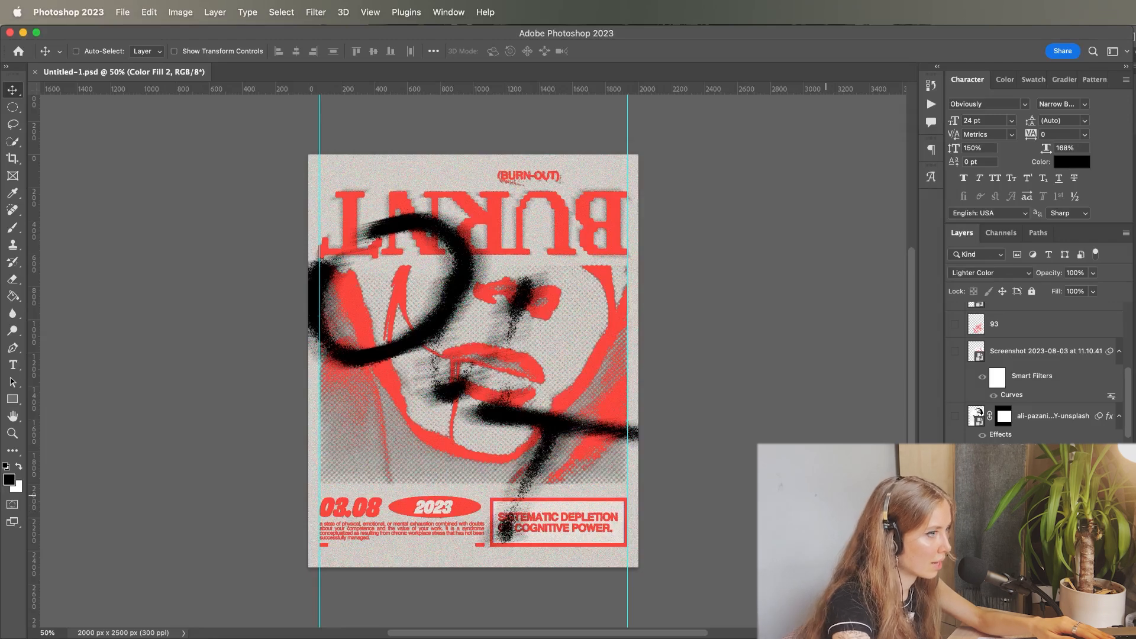
- Examine the grain, rough edges and shadows of the BURNT title and the (BURN-OUT) caption up close
{"action": "key", "text": "super+equal"}
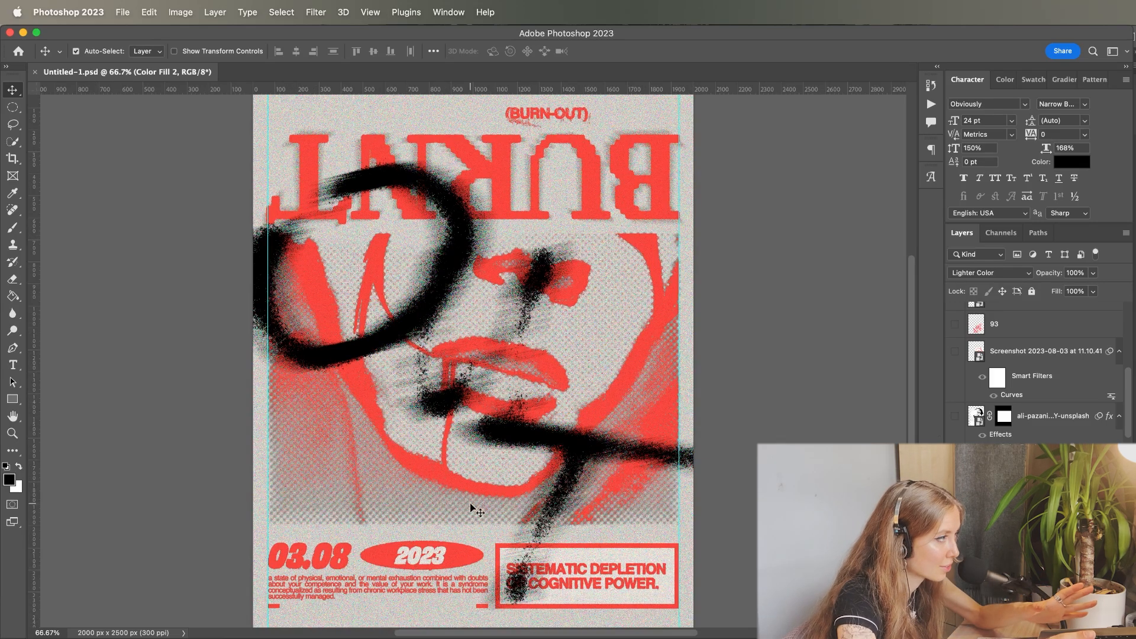
{"action": "left_click_drag", "start_coordinate": [912, 416], "coordinate": [912, 386]}
{"action": "key", "text": "super+plus"}
{"action": "key", "text": "super+plus"}
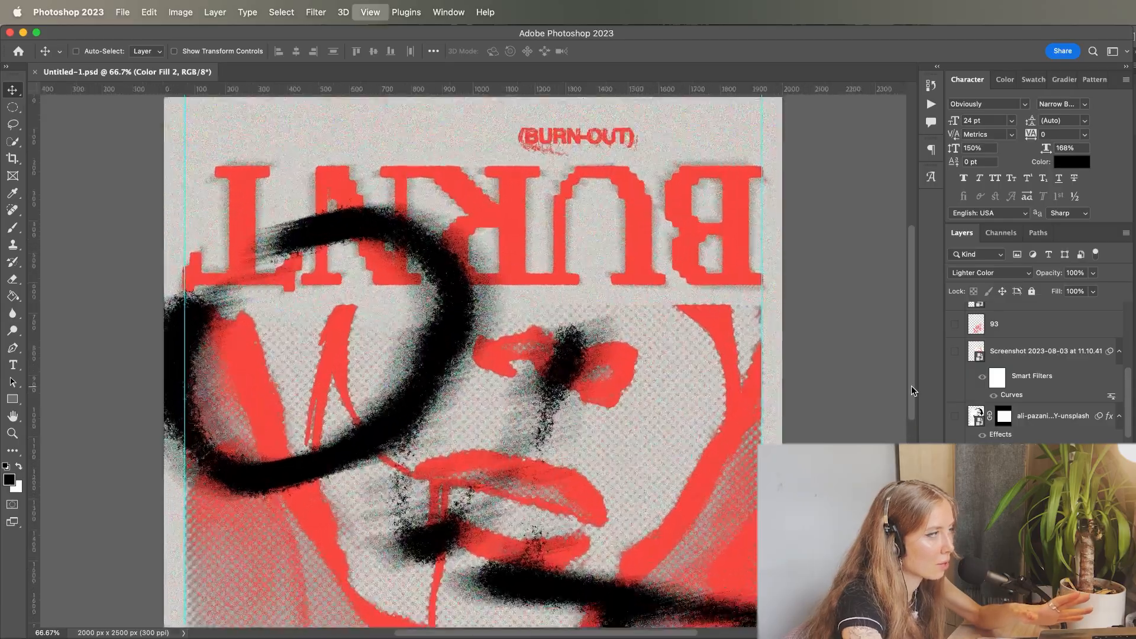
{"action": "left_click_drag", "start_coordinate": [613, 420], "coordinate": [411, 578]}
{"action": "left_click_drag", "start_coordinate": [717, 288], "coordinate": [578, 571]}
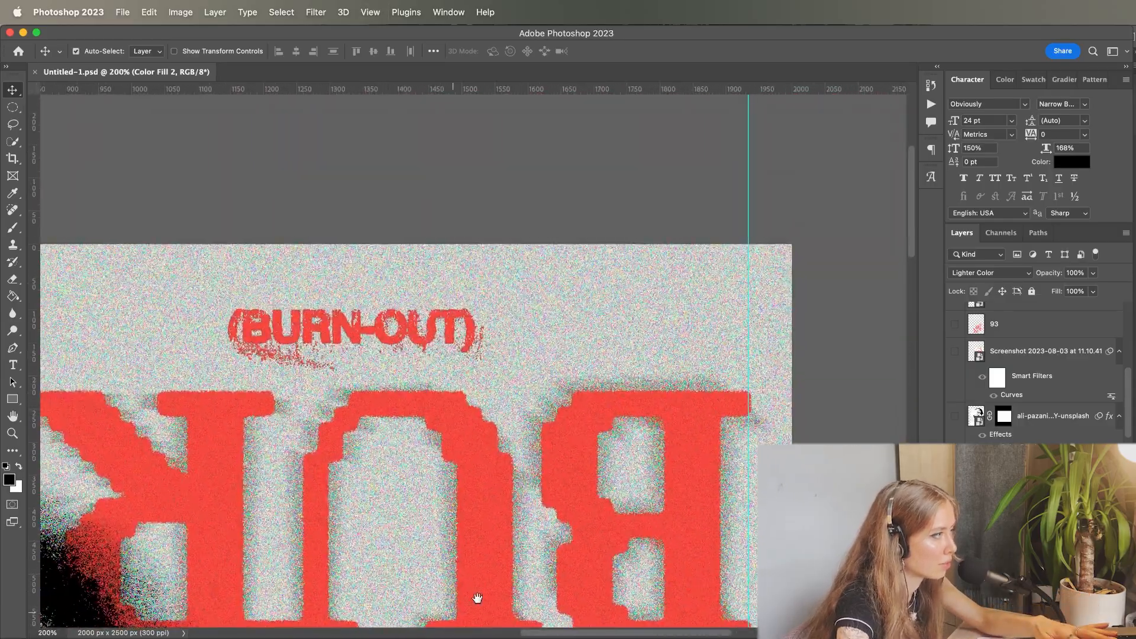
{"action": "left_click_drag", "start_coordinate": [416, 526], "coordinate": [662, 380]}
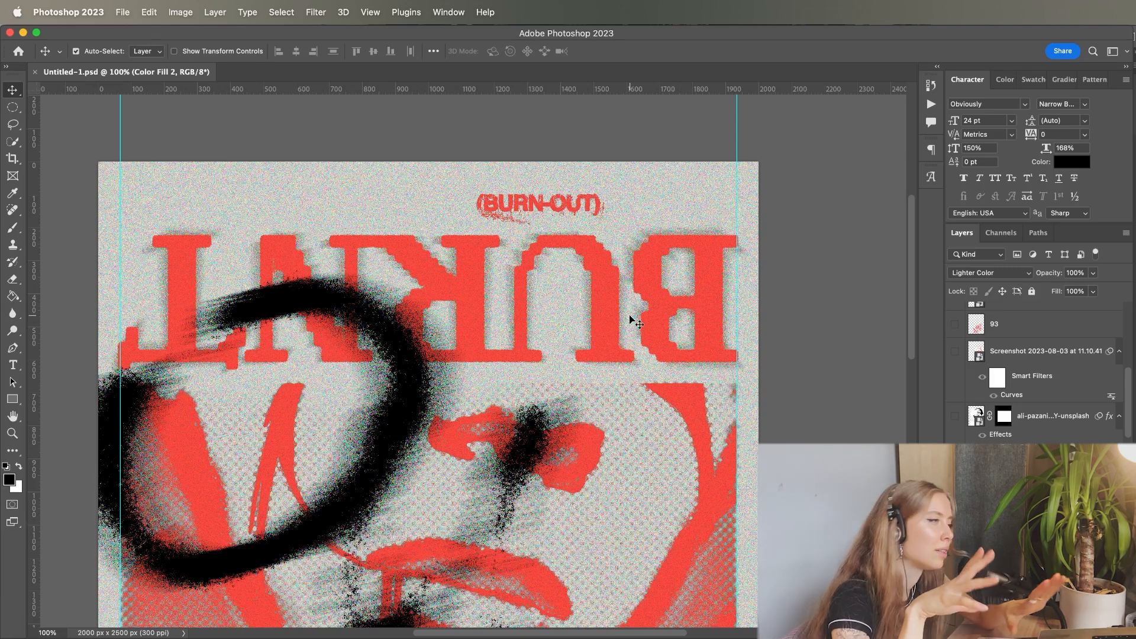
- Examine the footer texts, framed slogan and halftone texture up close, and review the poster as a whole
{"action": "scroll", "coordinate": [635, 323], "scroll_direction": "down", "scroll_amount": 10}
{"action": "scroll", "coordinate": [515, 457], "scroll_direction": "up", "scroll_amount": 3}
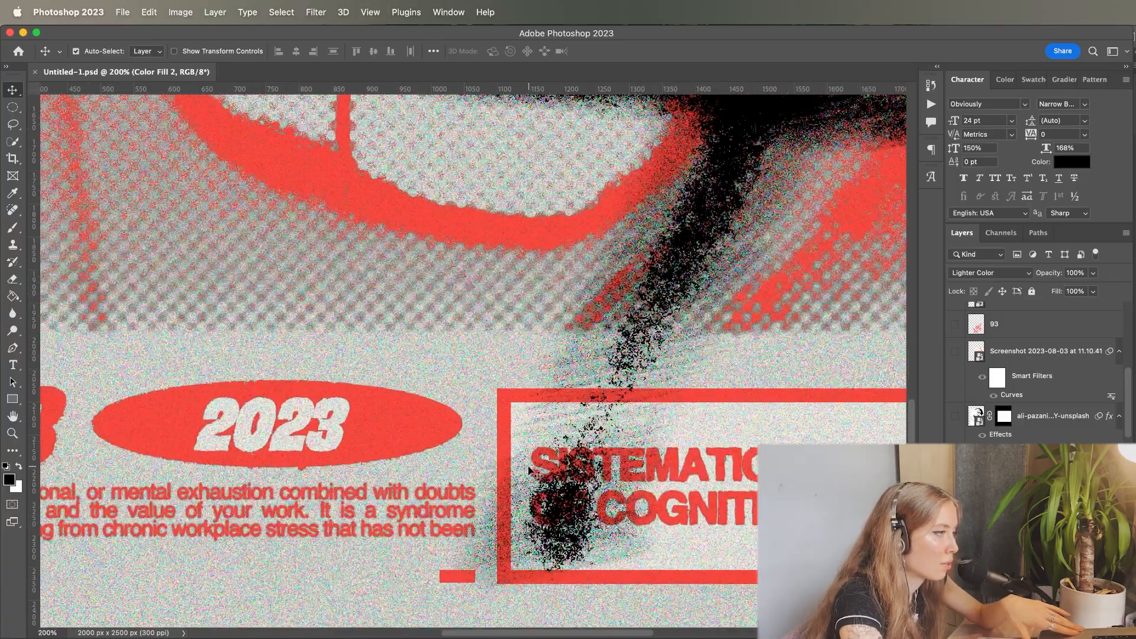
{"action": "scroll", "coordinate": [474, 355], "scroll_direction": "right", "scroll_amount": 5}
{"action": "scroll", "coordinate": [473, 355], "scroll_direction": "left", "scroll_amount": 10}
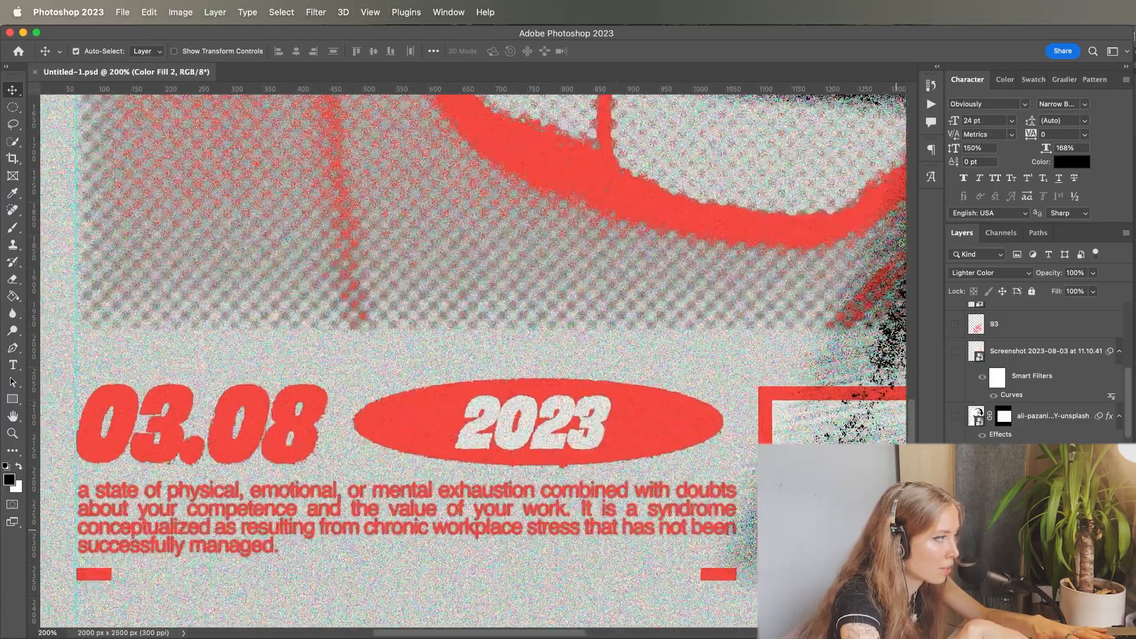
{"action": "key", "text": "super+minus"}
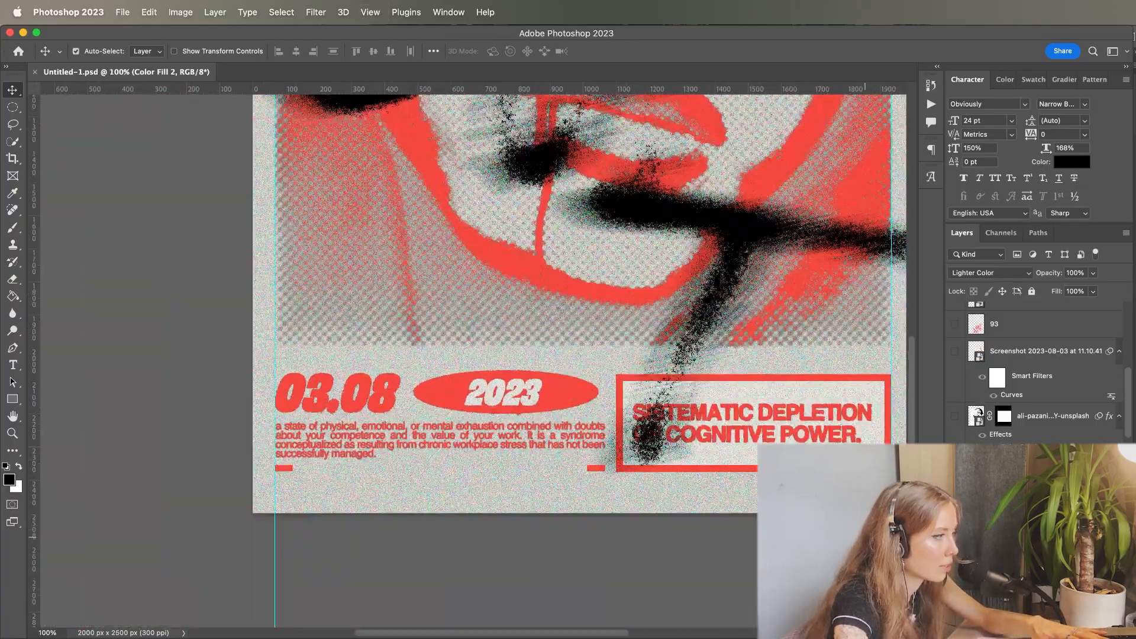
{"action": "scroll", "coordinate": [498, 525], "scroll_direction": "right", "scroll_amount": 5}
{"action": "scroll", "coordinate": [498, 525], "scroll_direction": "up", "scroll_amount": 2}
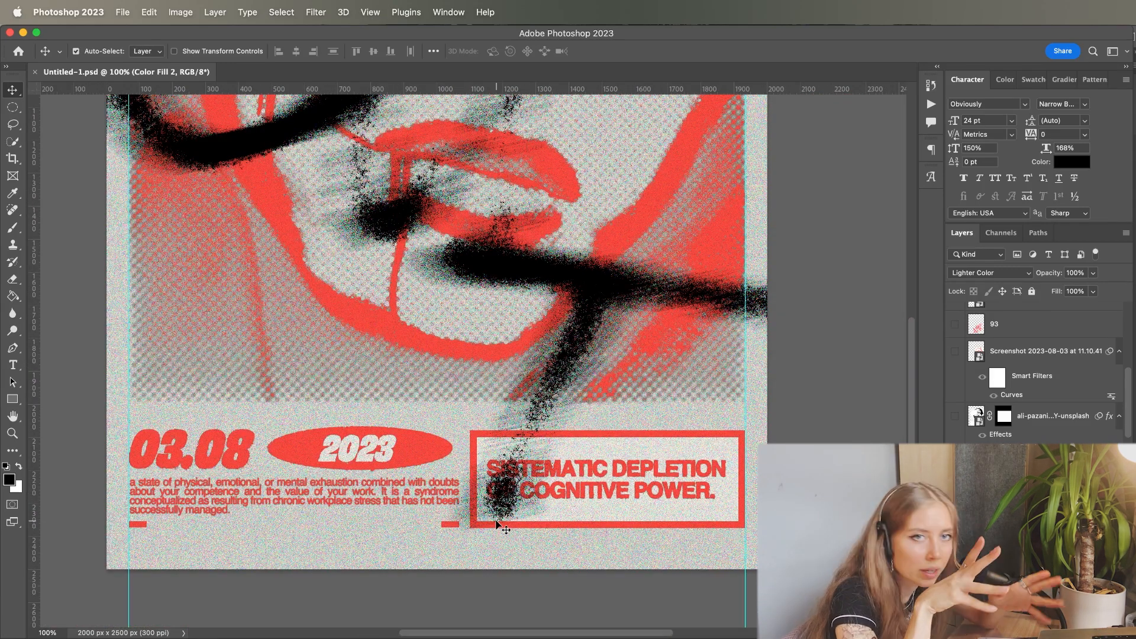
{"action": "key", "text": "super+minus"}
{"action": "scroll", "coordinate": [532, 450], "scroll_direction": "down", "scroll_amount": 5}
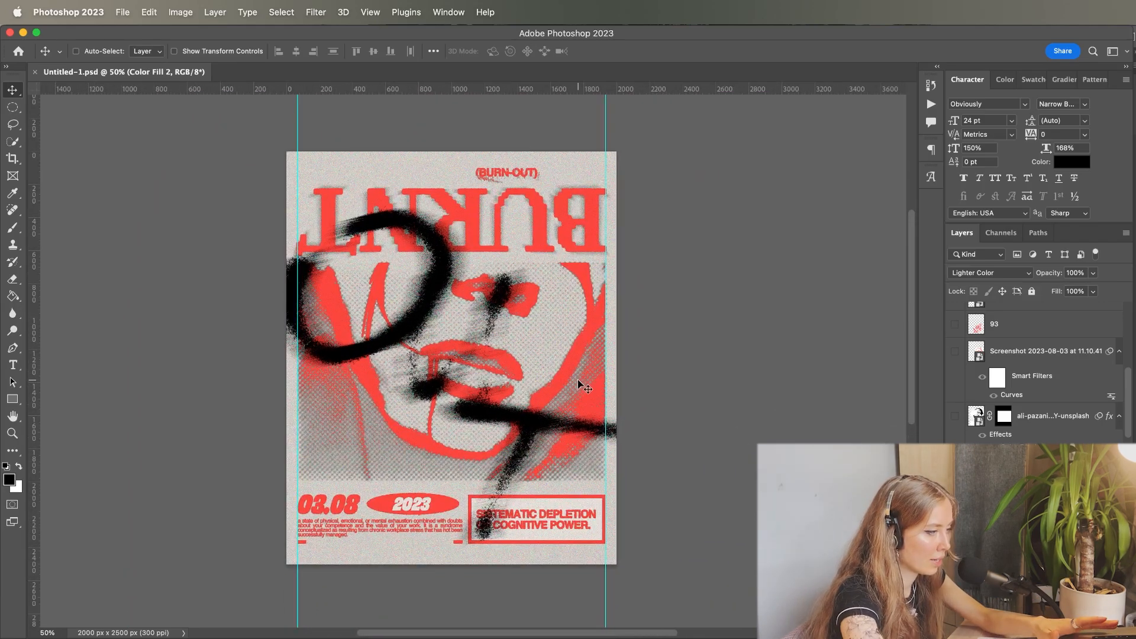
{"action": "key", "text": "super+plus"}
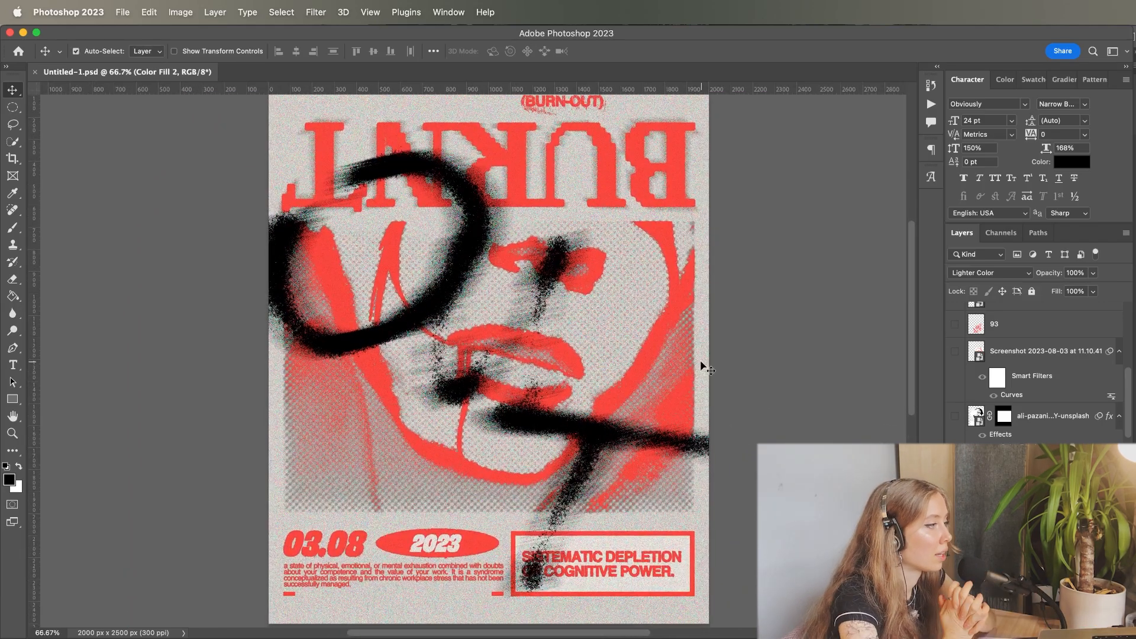